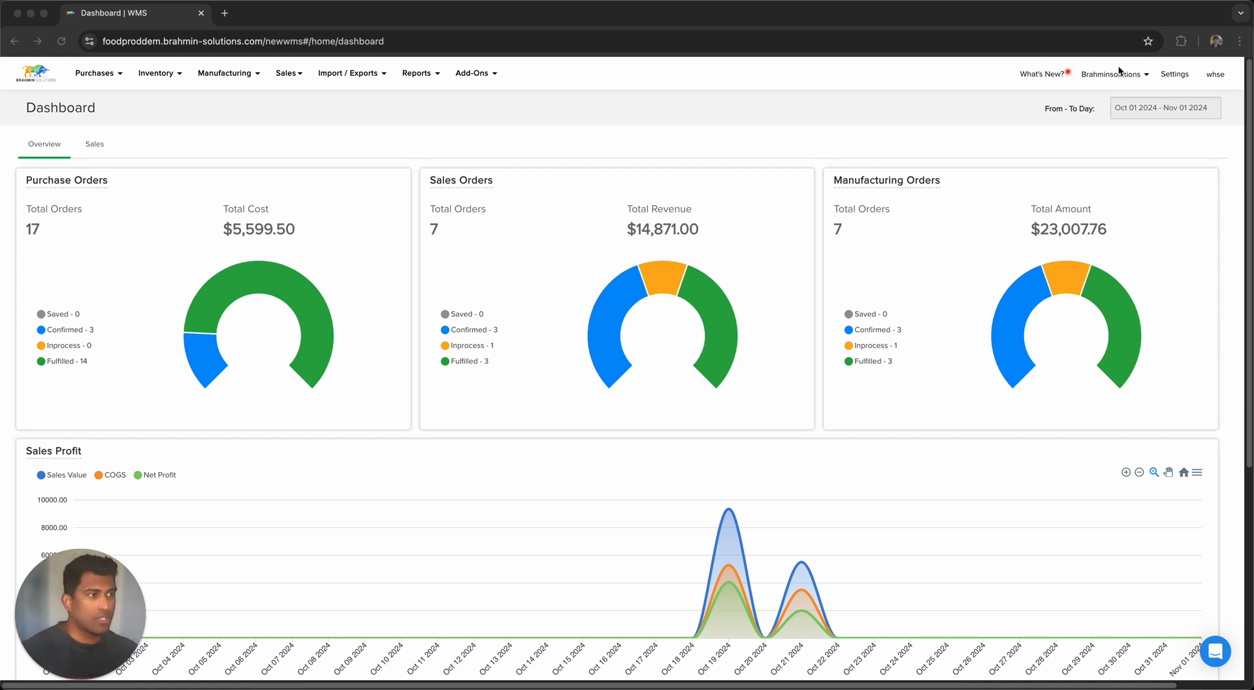
- Open the Tracking Fields settings to review the tracking fields set up for the company
{"action": "left_click", "coordinate": [1160, 76]}
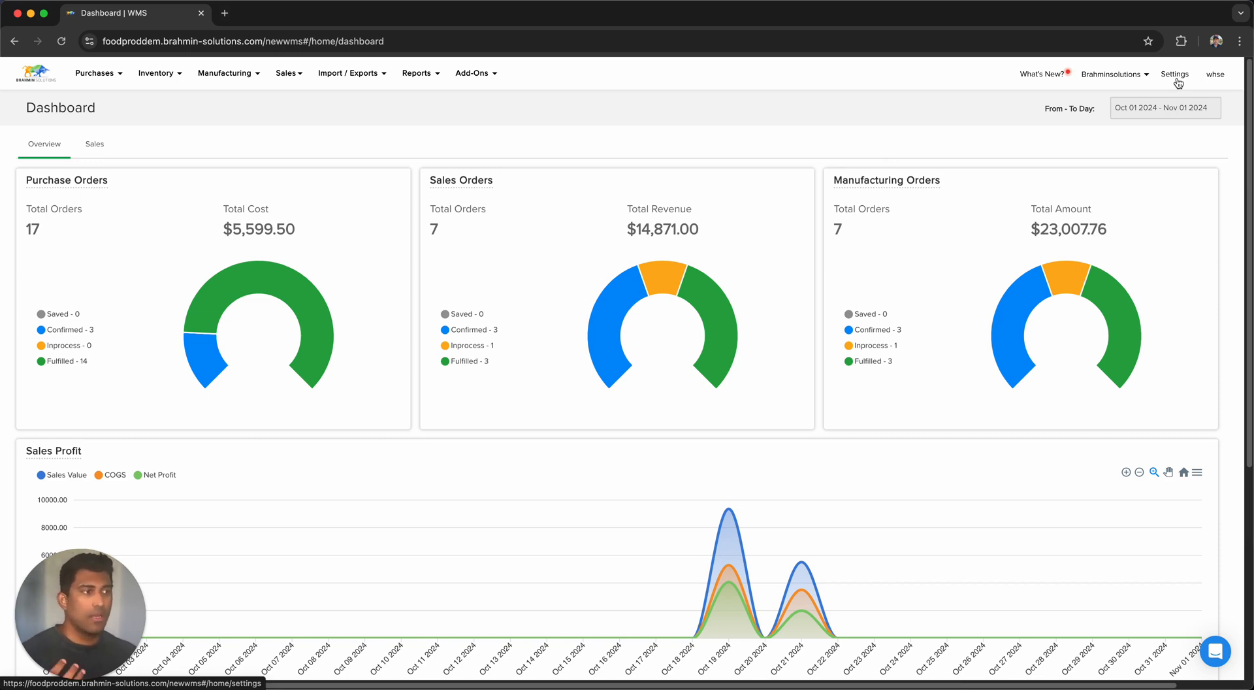
{"action": "left_click", "coordinate": [1176, 77]}
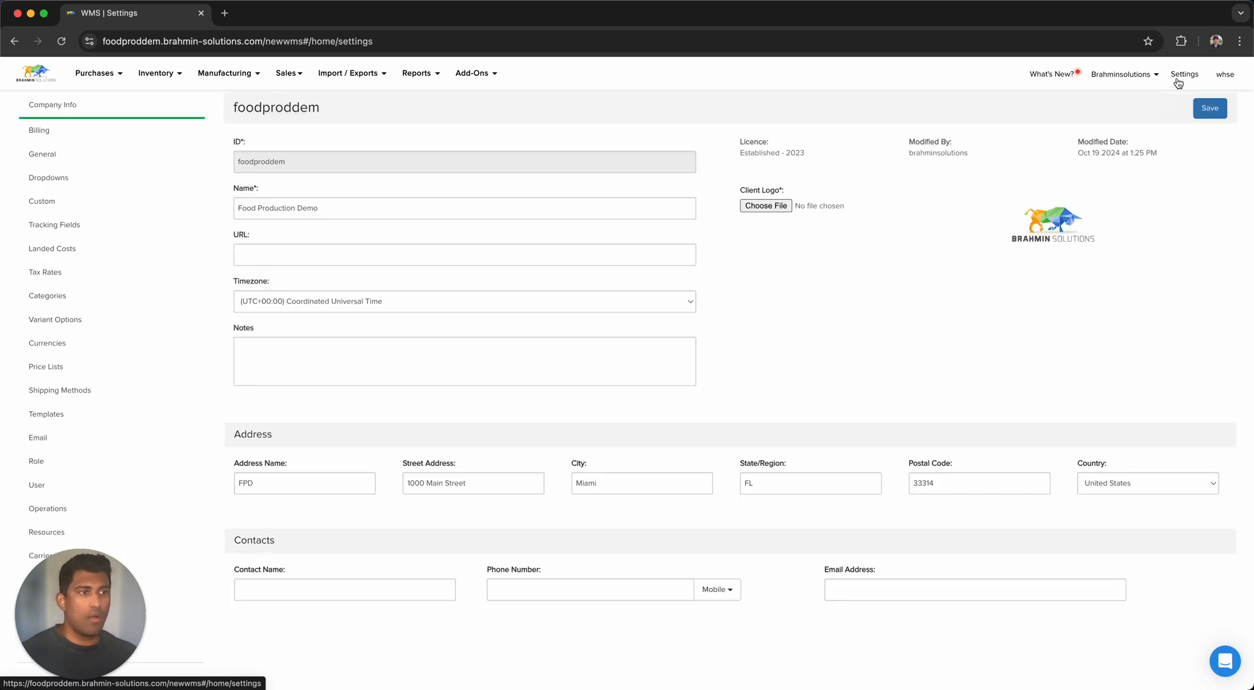
{"action": "left_click", "coordinate": [84, 224]}
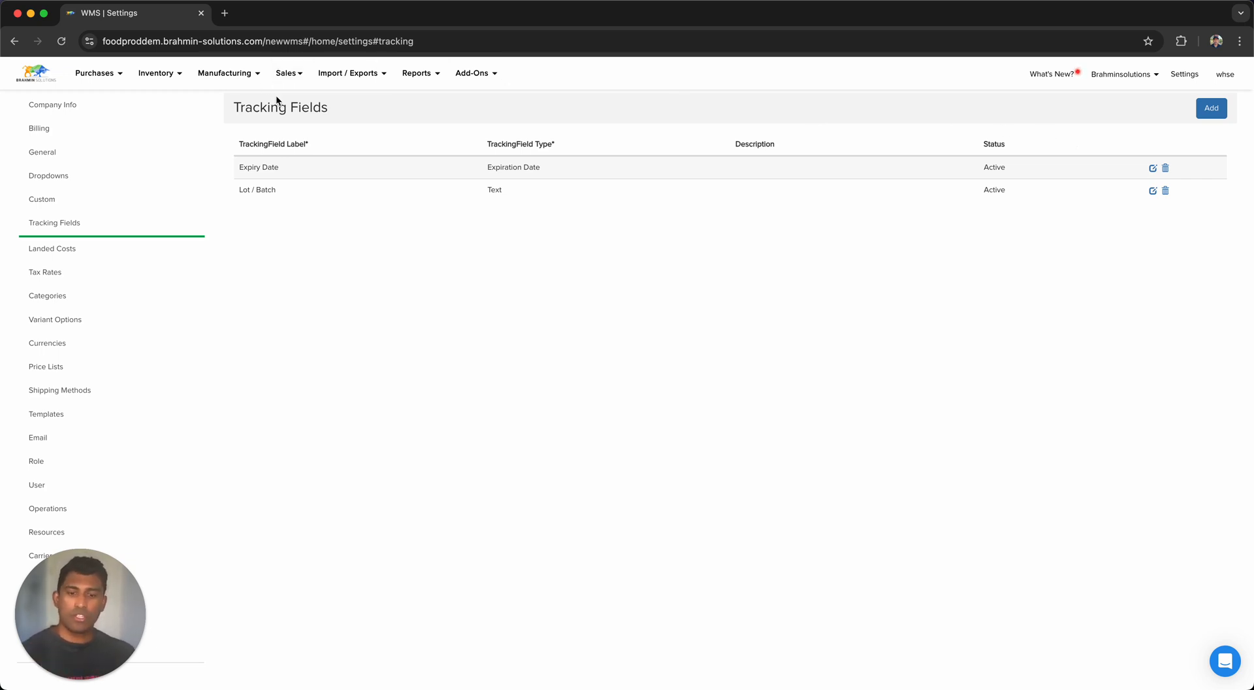
- Open the Oats variant from the list of all variants and review its Expiry Date and Lot / Batch tracking selections
{"action": "left_click", "coordinate": [164, 79]}
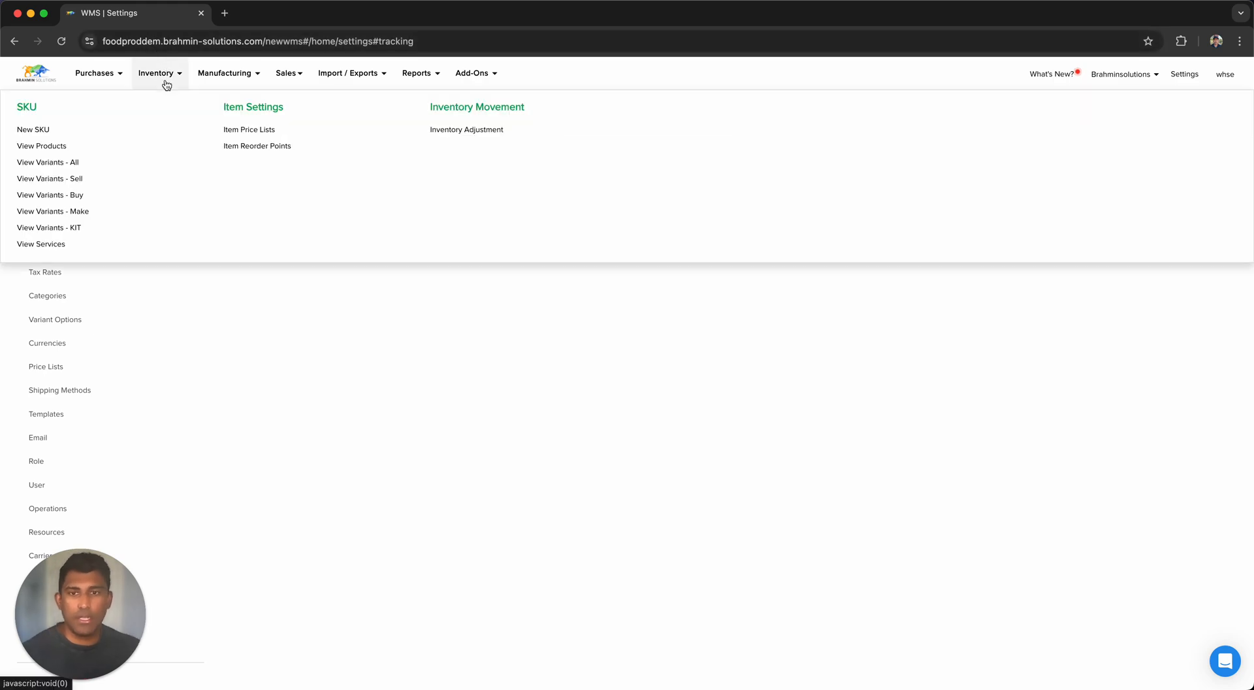
{"action": "left_click", "coordinate": [68, 163]}
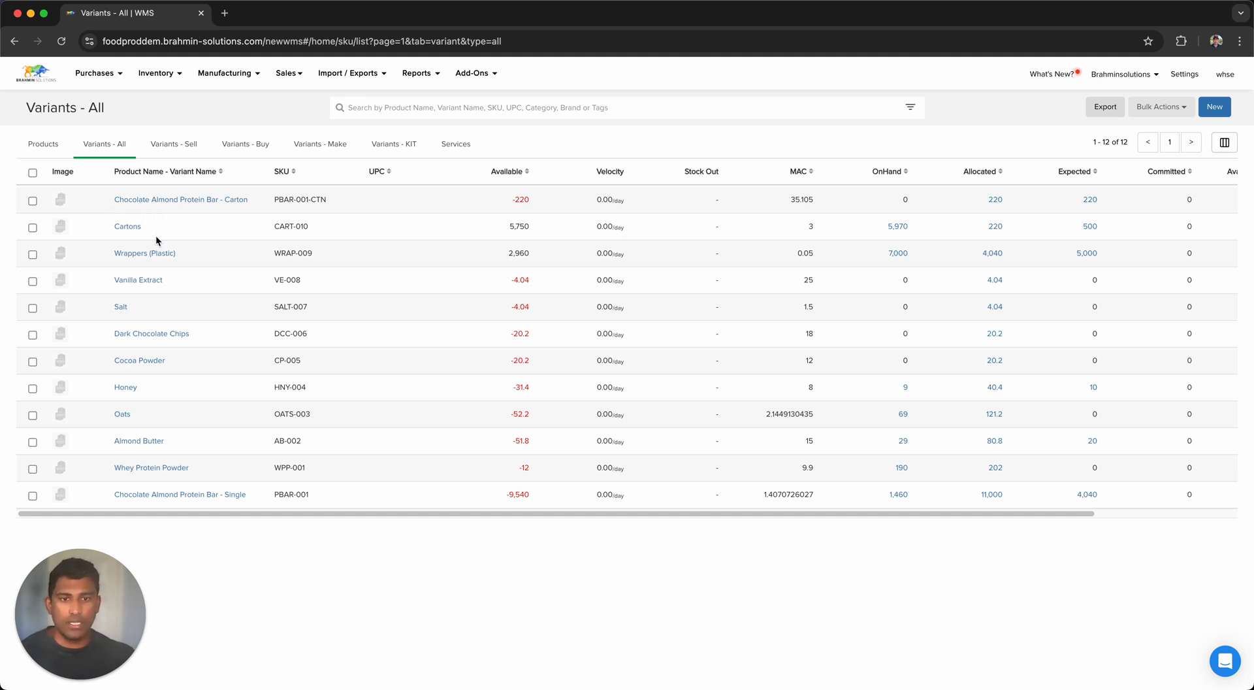
{"action": "left_click", "coordinate": [114, 415]}
{"action": "scroll", "coordinate": [125, 356], "scroll_direction": "down", "scroll_amount": 4}
{"action": "left_click_drag", "start_coordinate": [86, 581], "coordinate": [1027, 140]}
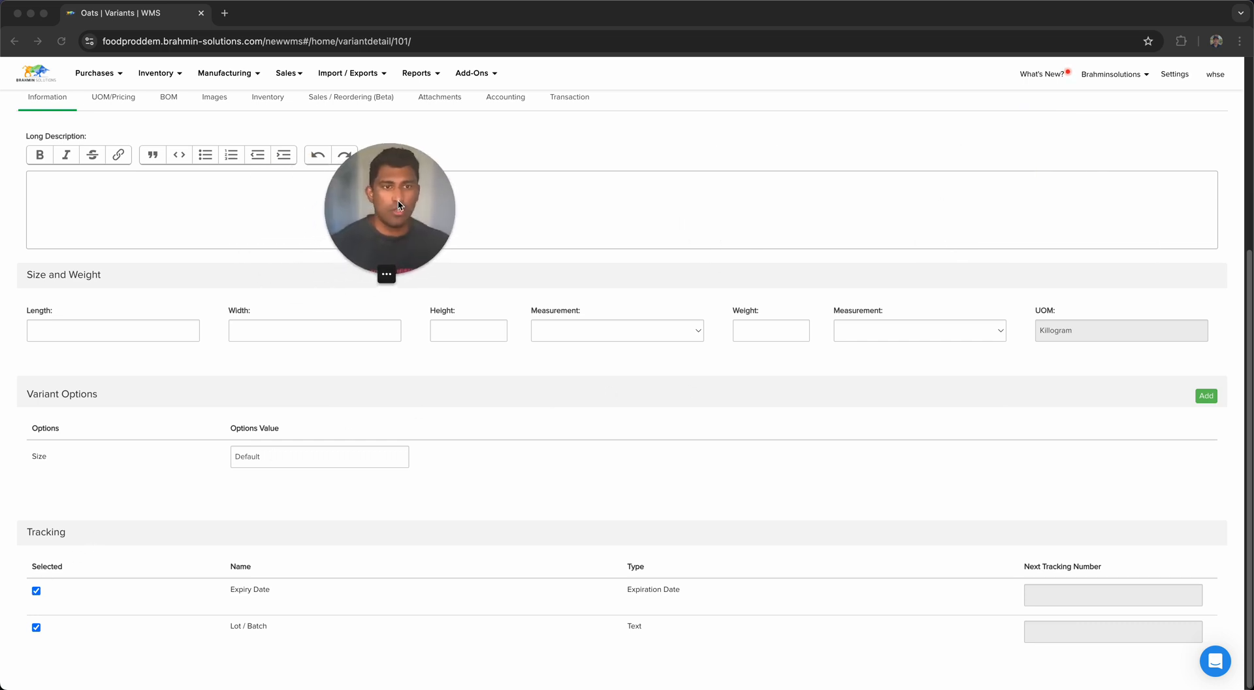
{"action": "scroll", "coordinate": [112, 567], "scroll_direction": "up", "scroll_amount": 1}
{"action": "scroll", "coordinate": [113, 563], "scroll_direction": "up", "scroll_amount": 4}
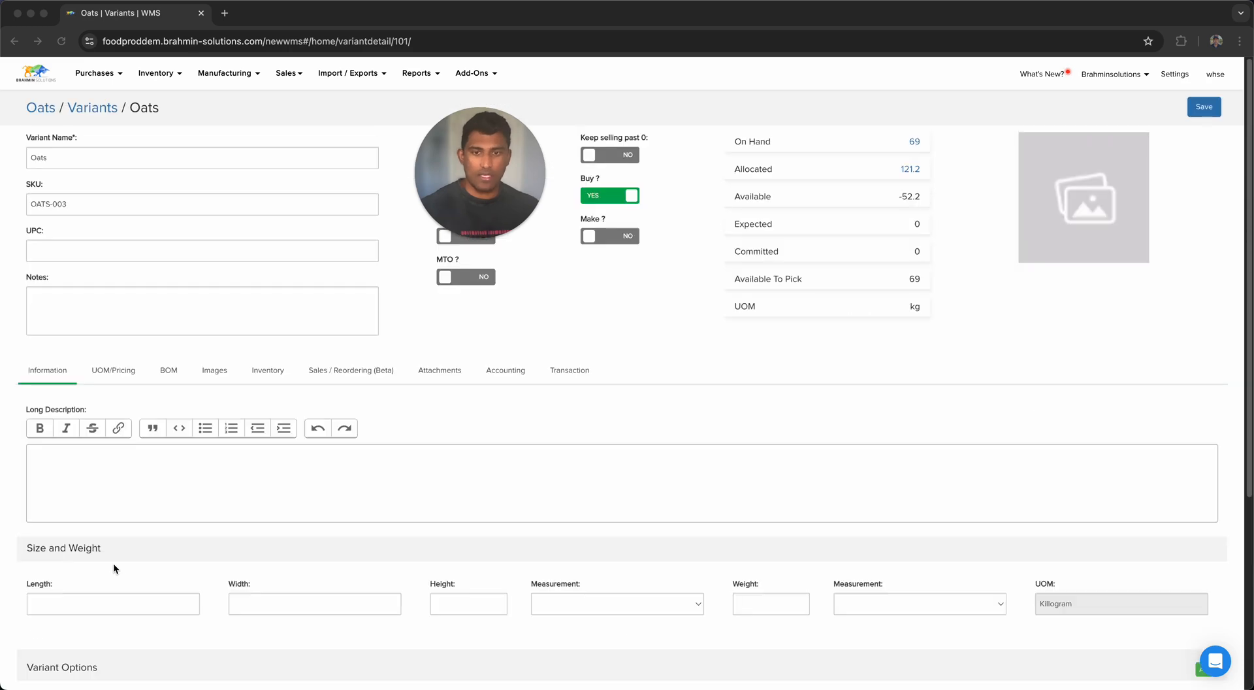
{"action": "scroll", "coordinate": [98, 562], "scroll_direction": "down", "scroll_amount": 4}
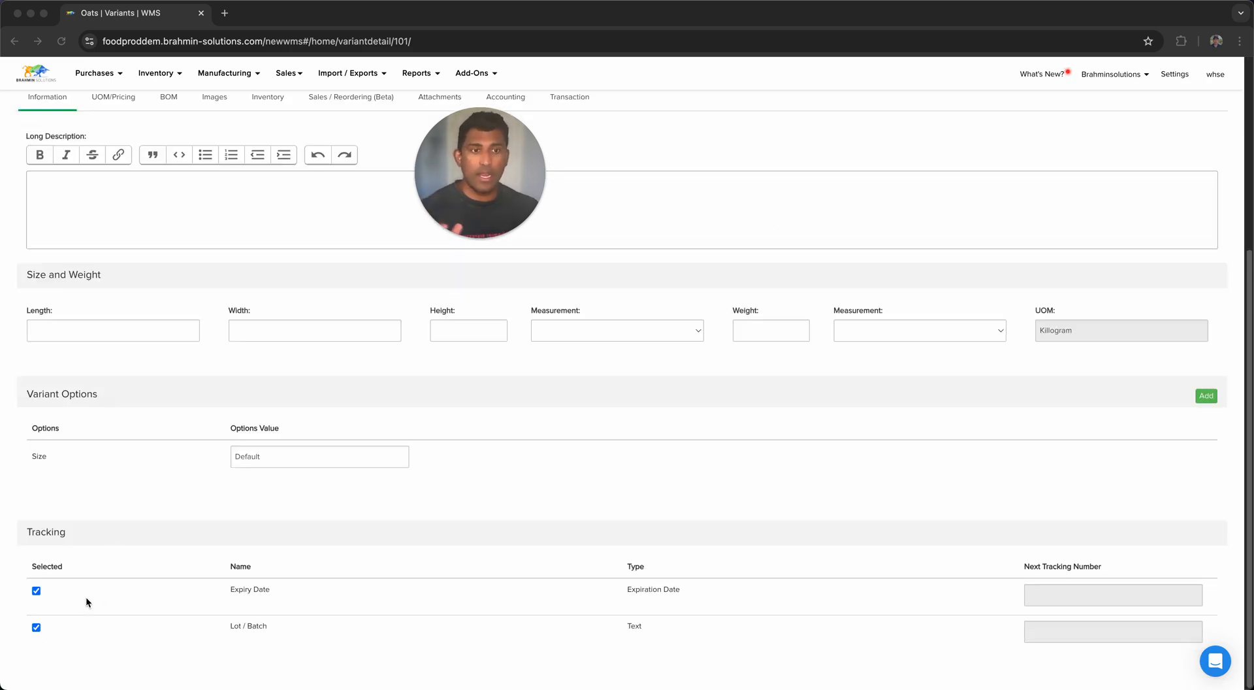
- Check the tracking selections of the Salt variant and return to the list of all variants
{"action": "left_click", "coordinate": [14, 41]}
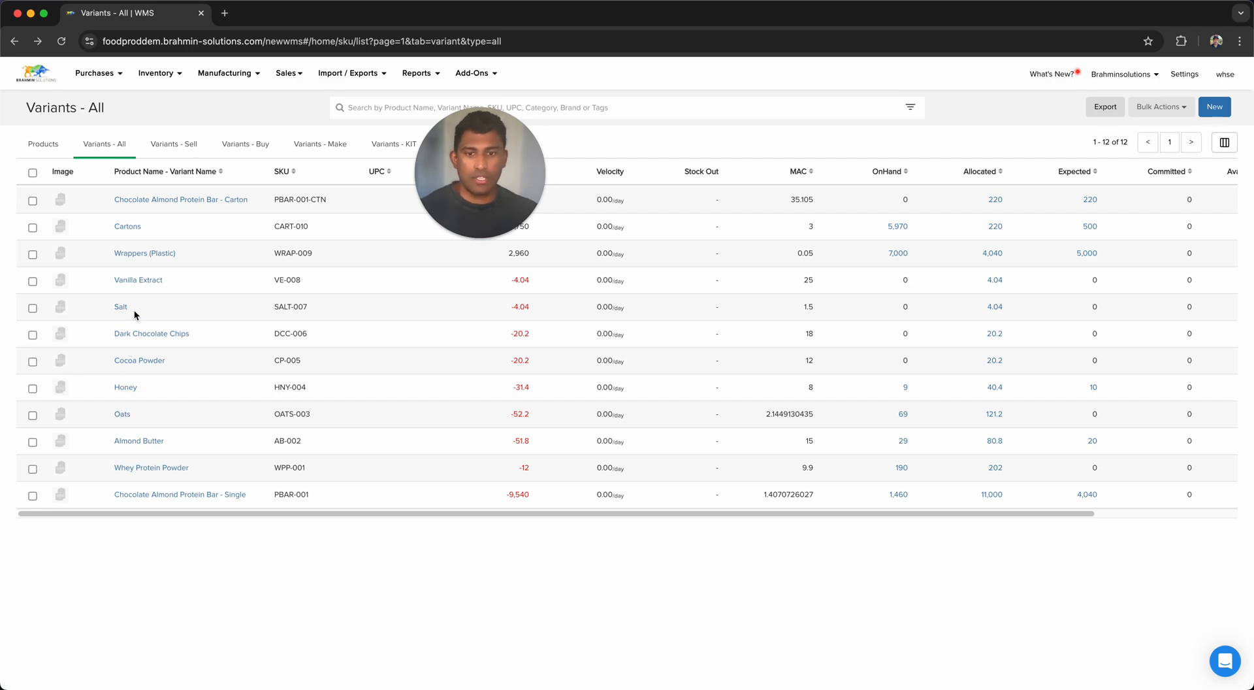
{"action": "left_click", "coordinate": [120, 306]}
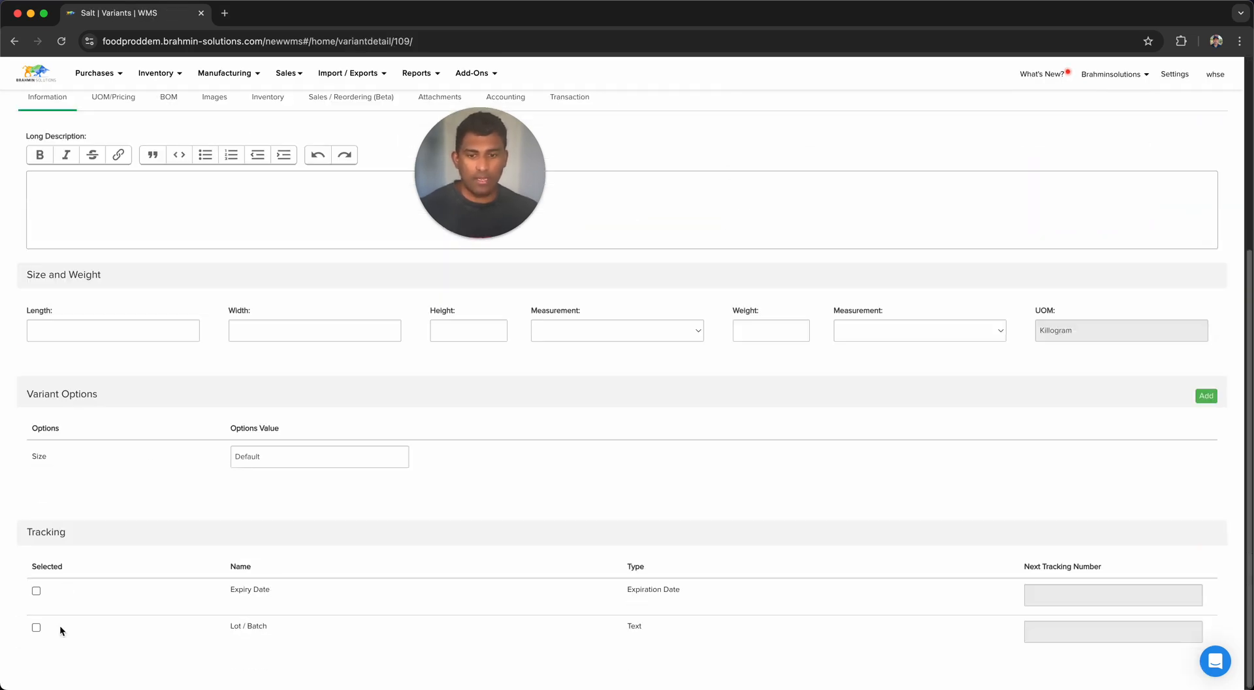
{"action": "left_click", "coordinate": [16, 43]}
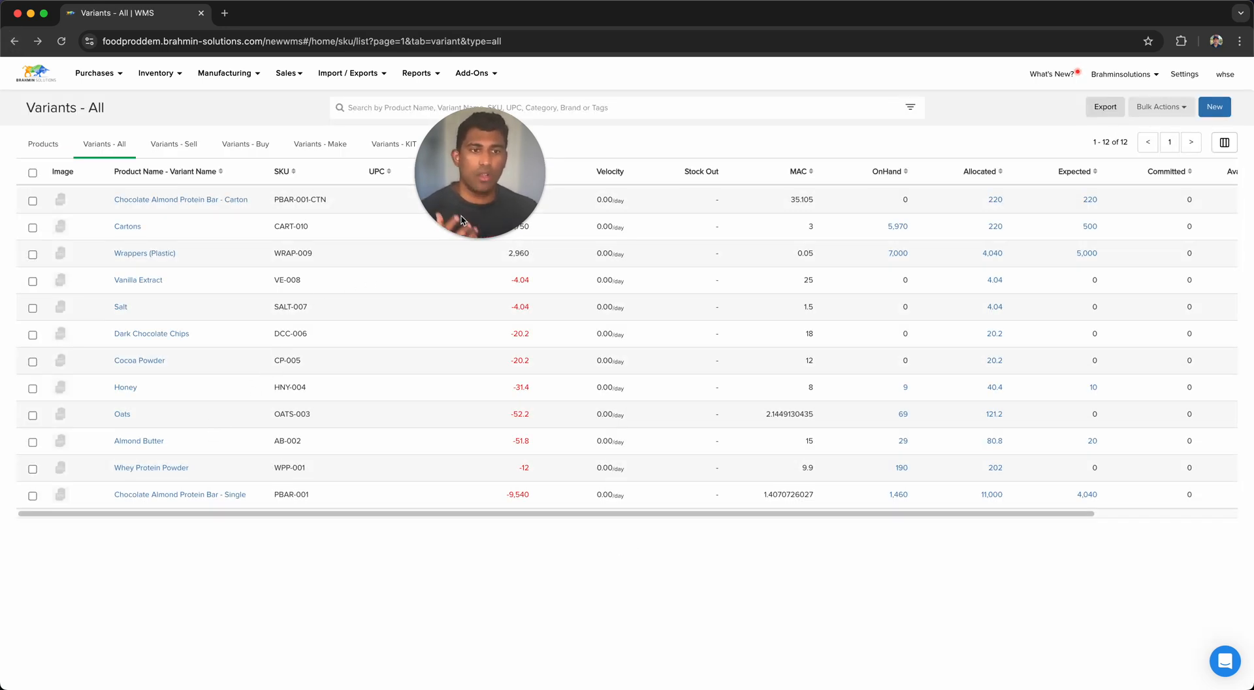
- Open the Chocolate Almond Protein Bar - Single variant and review its tracking selections
{"action": "left_click_drag", "start_coordinate": [483, 190], "coordinate": [162, 562]}
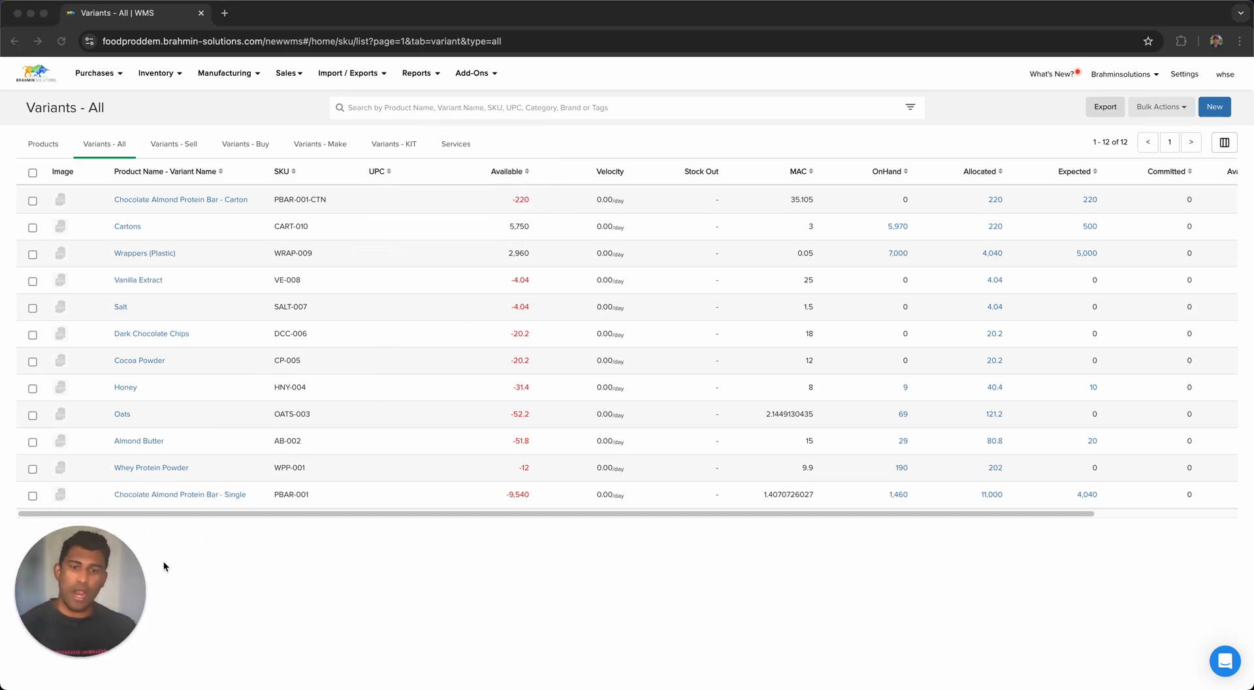
{"action": "left_click", "coordinate": [186, 491]}
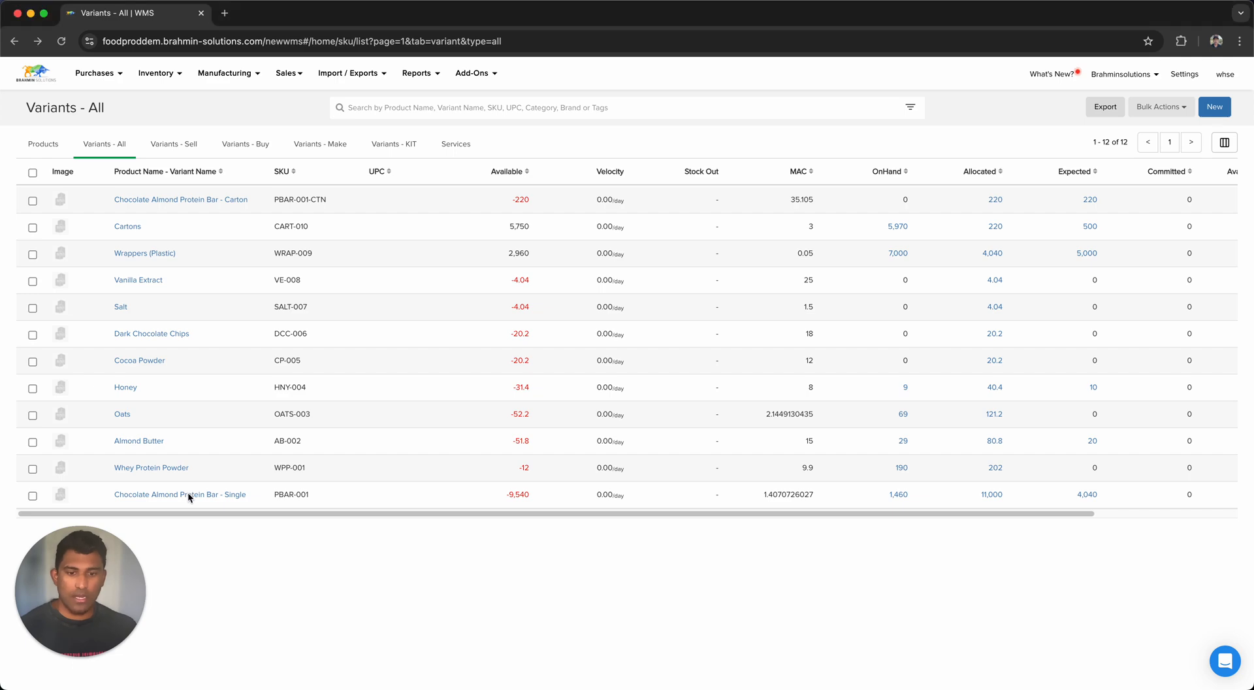
{"action": "scroll", "coordinate": [210, 544], "scroll_direction": "down", "scroll_amount": 5}
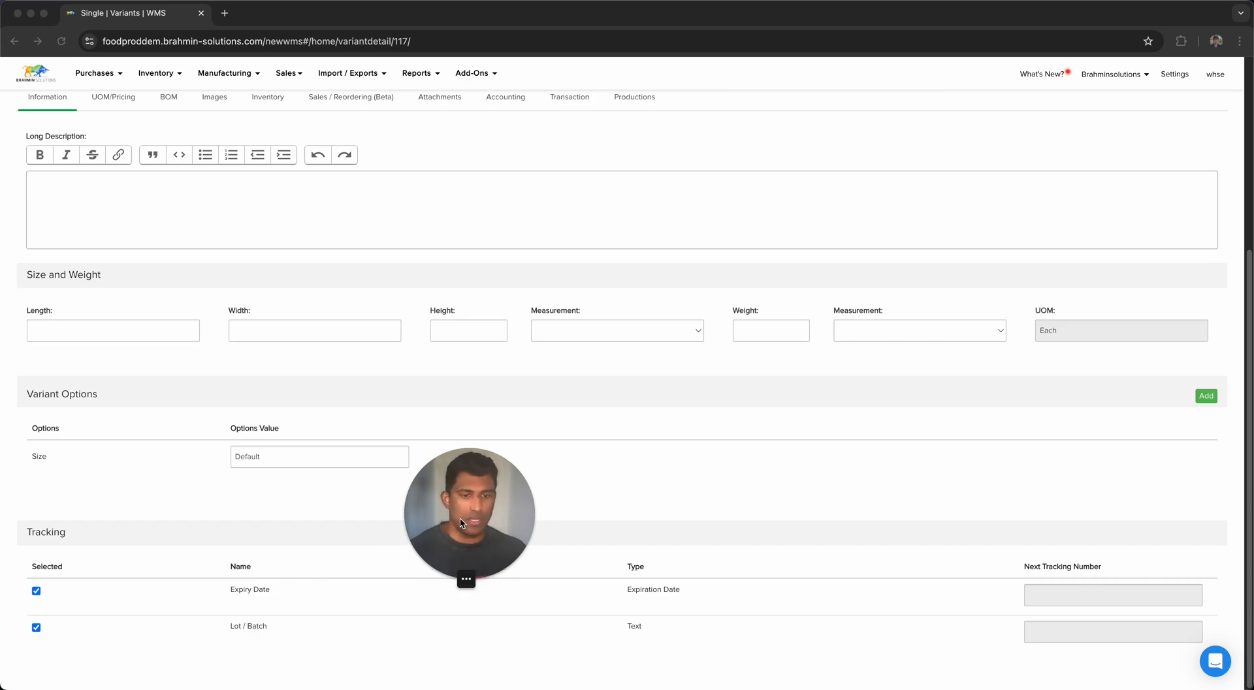
{"action": "scroll", "coordinate": [140, 425], "scroll_direction": "up", "scroll_amount": 5}
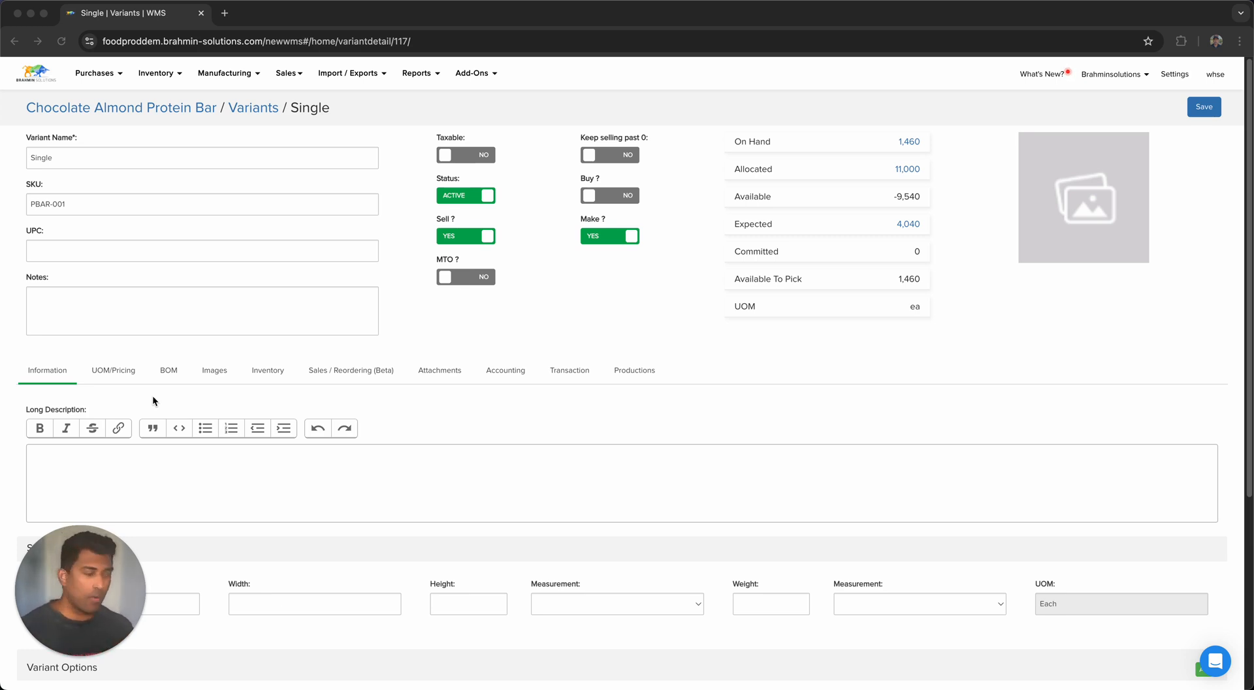
- Open the Grainy Goods purchase order expected Oct 21 2024 from the list of all purchases and review its line items
{"action": "left_click", "coordinate": [77, 75]}
{"action": "left_click", "coordinate": [233, 147]}
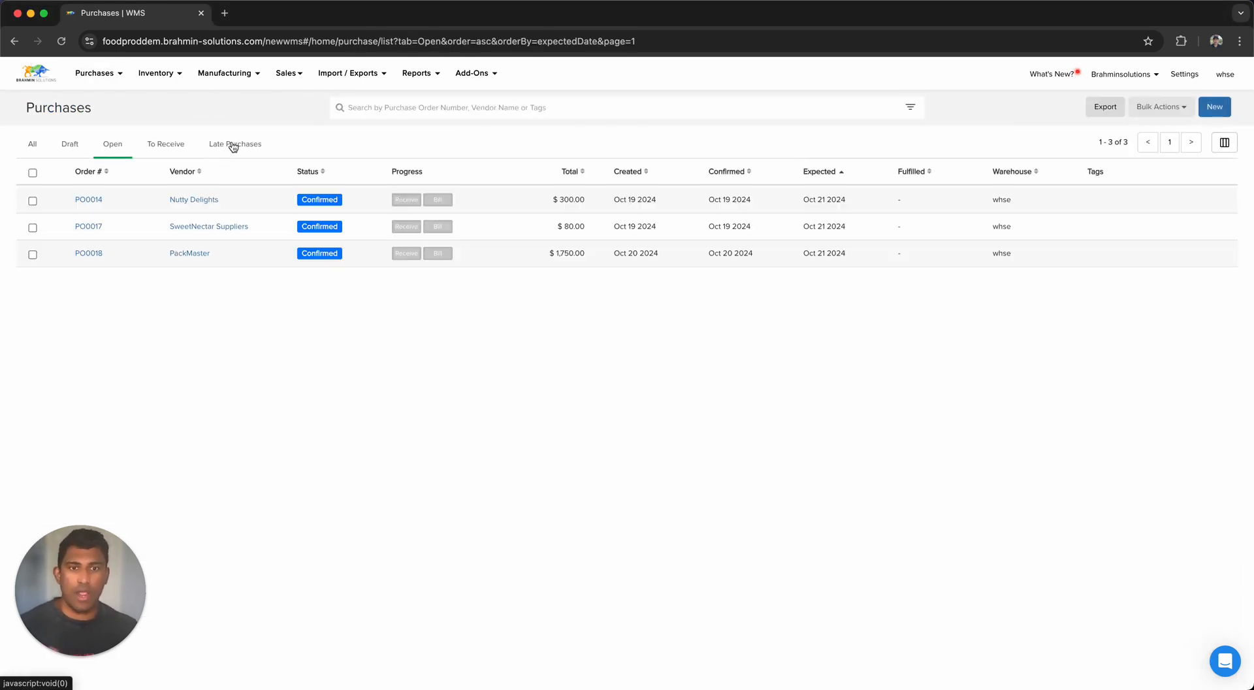
{"action": "left_click", "coordinate": [33, 143]}
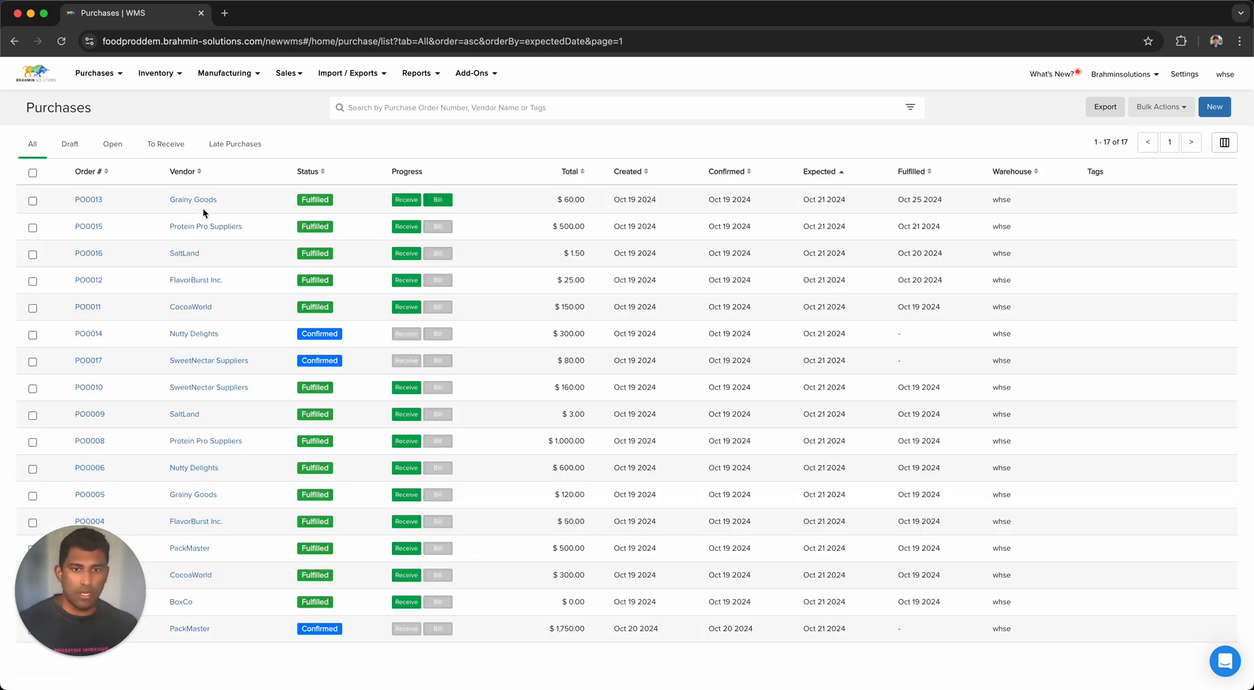
{"action": "left_click", "coordinate": [200, 202]}
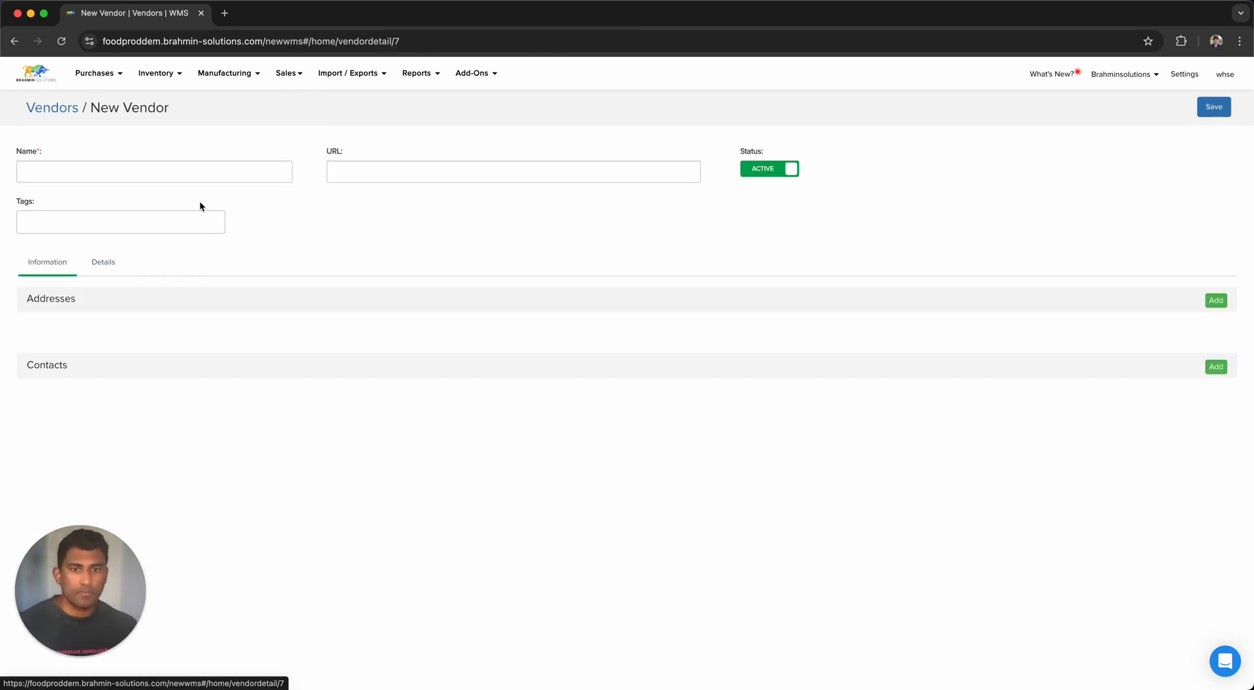
{"action": "left_click", "coordinate": [14, 41]}
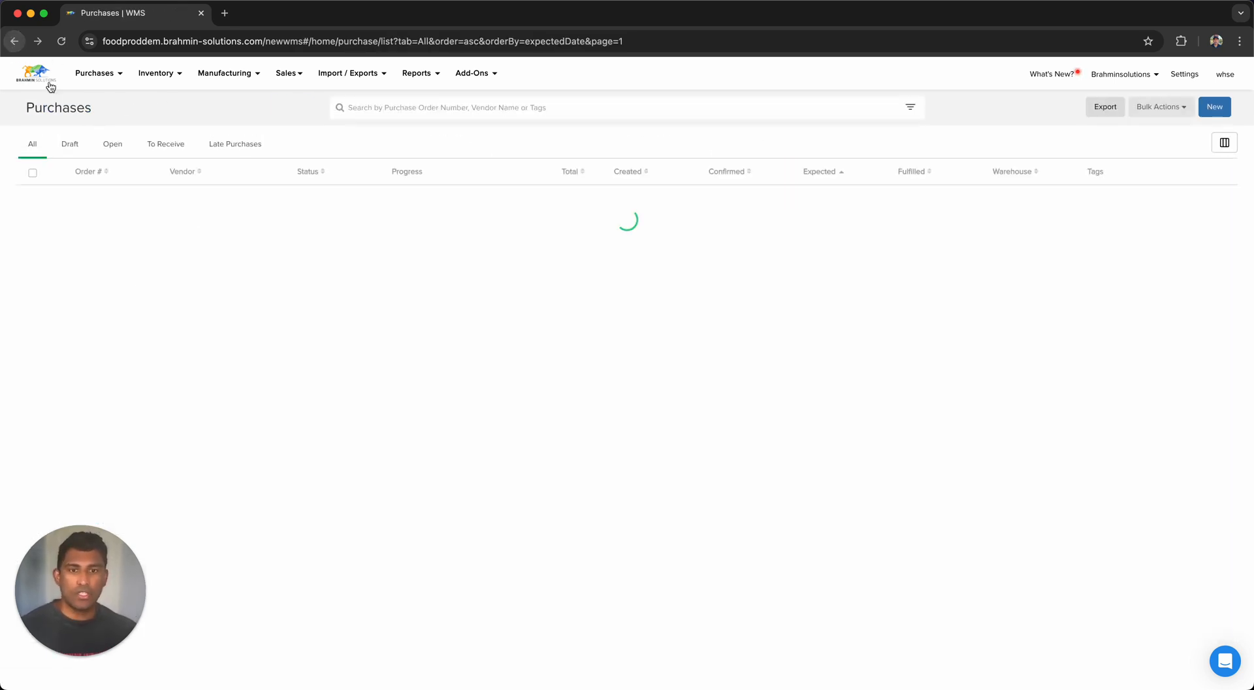
{"action": "left_click", "coordinate": [89, 200]}
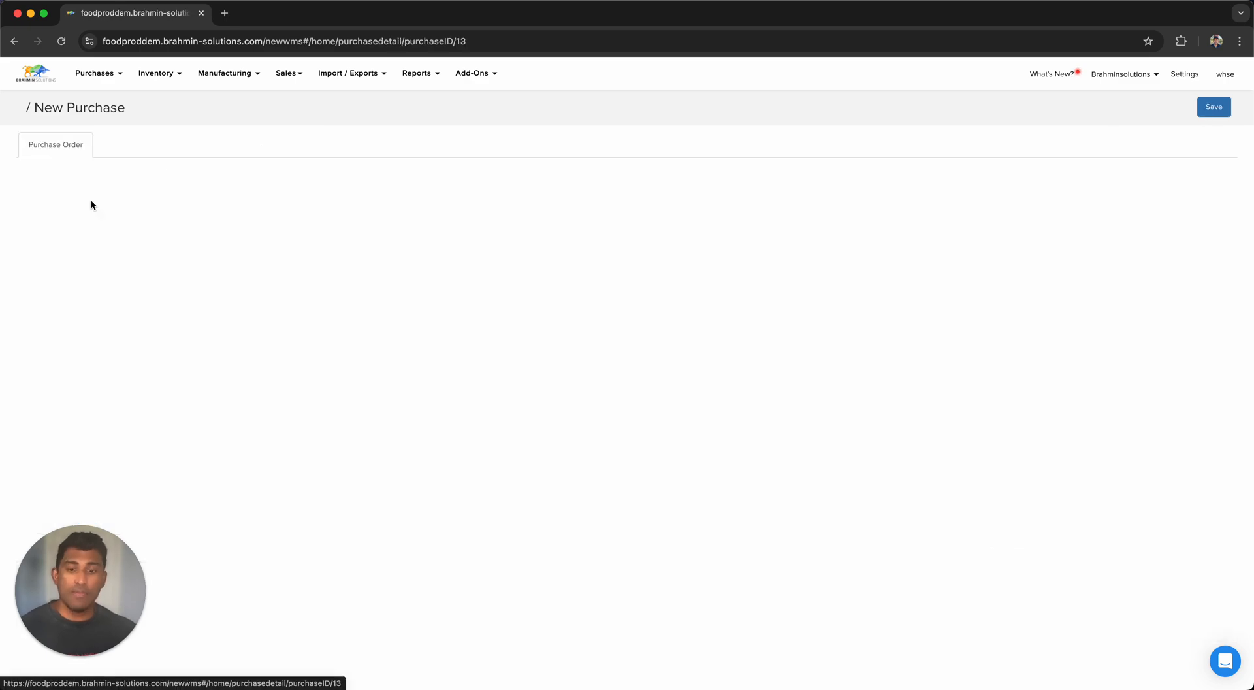
{"action": "scroll", "coordinate": [324, 464], "scroll_direction": "down", "scroll_amount": 5}
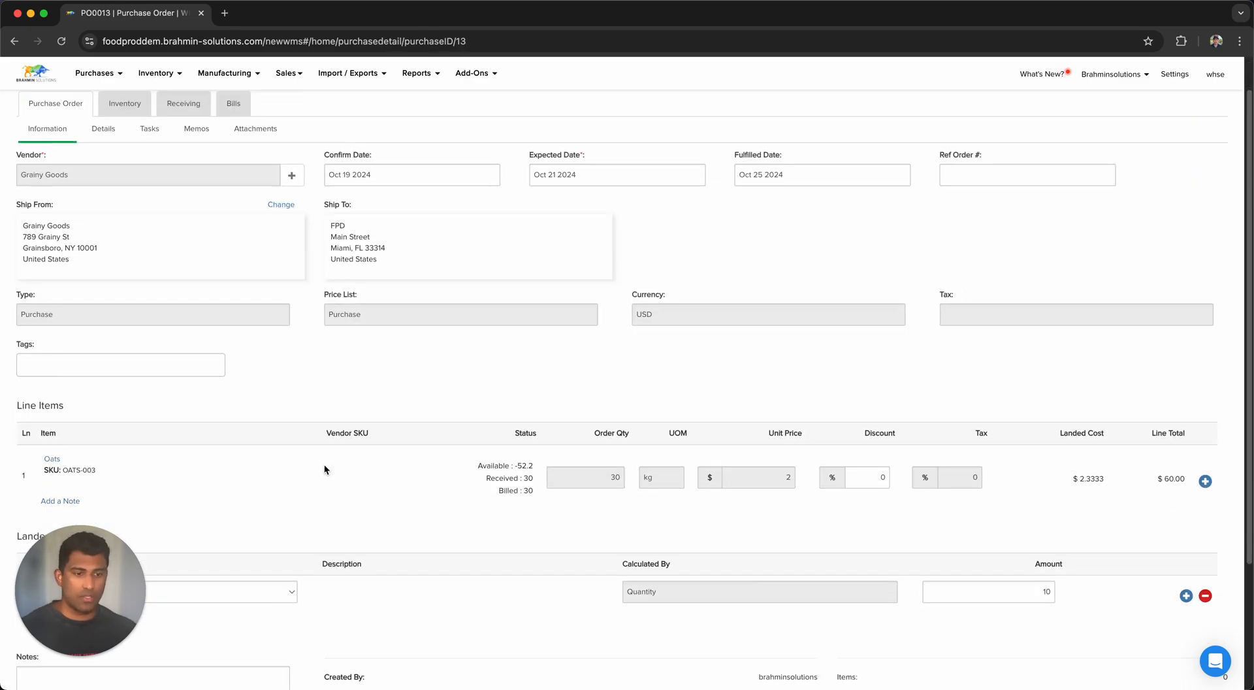
{"action": "scroll", "coordinate": [302, 463], "scroll_direction": "up", "scroll_amount": 5}
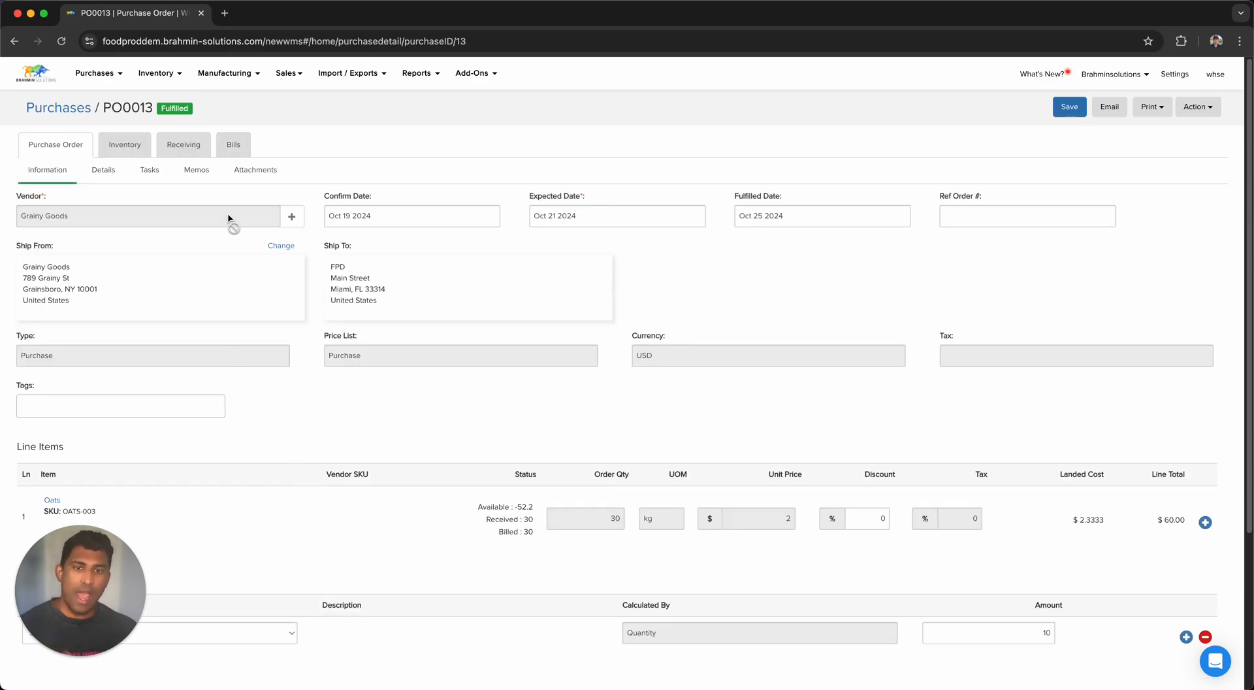
- View the expiry date and lot tracking details of the Oats received on the Grainy Goods purchase order
{"action": "left_click", "coordinate": [195, 146]}
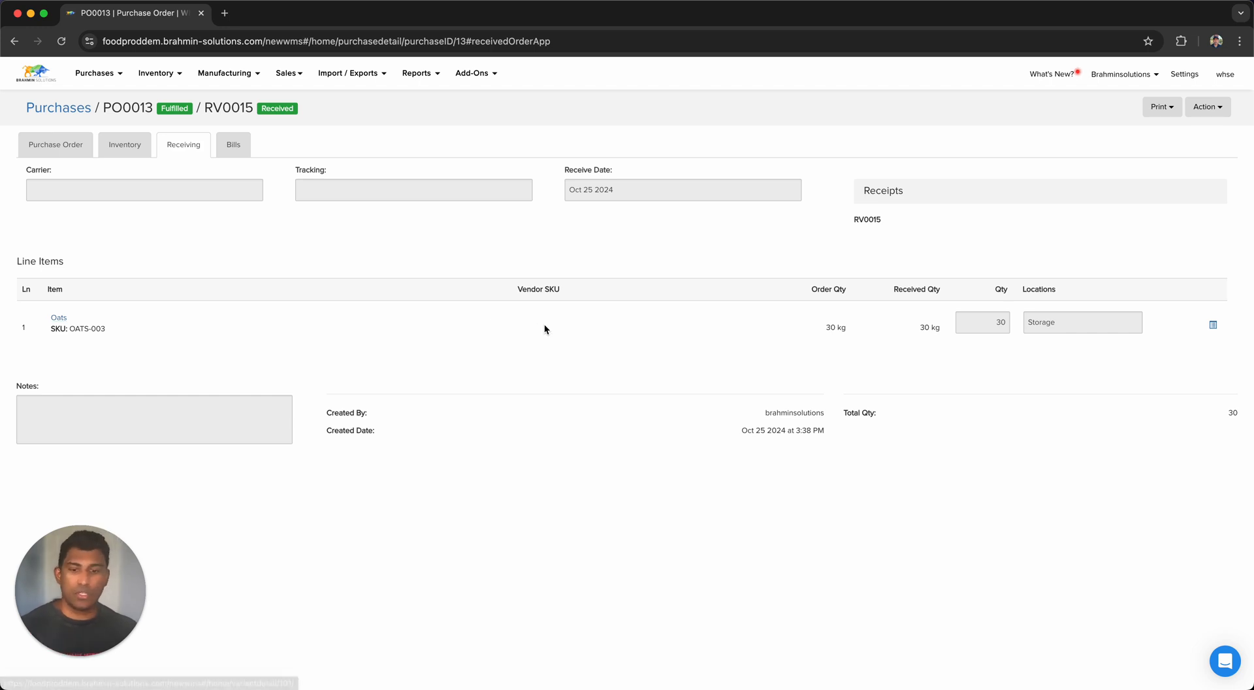
{"action": "left_click", "coordinate": [1211, 325]}
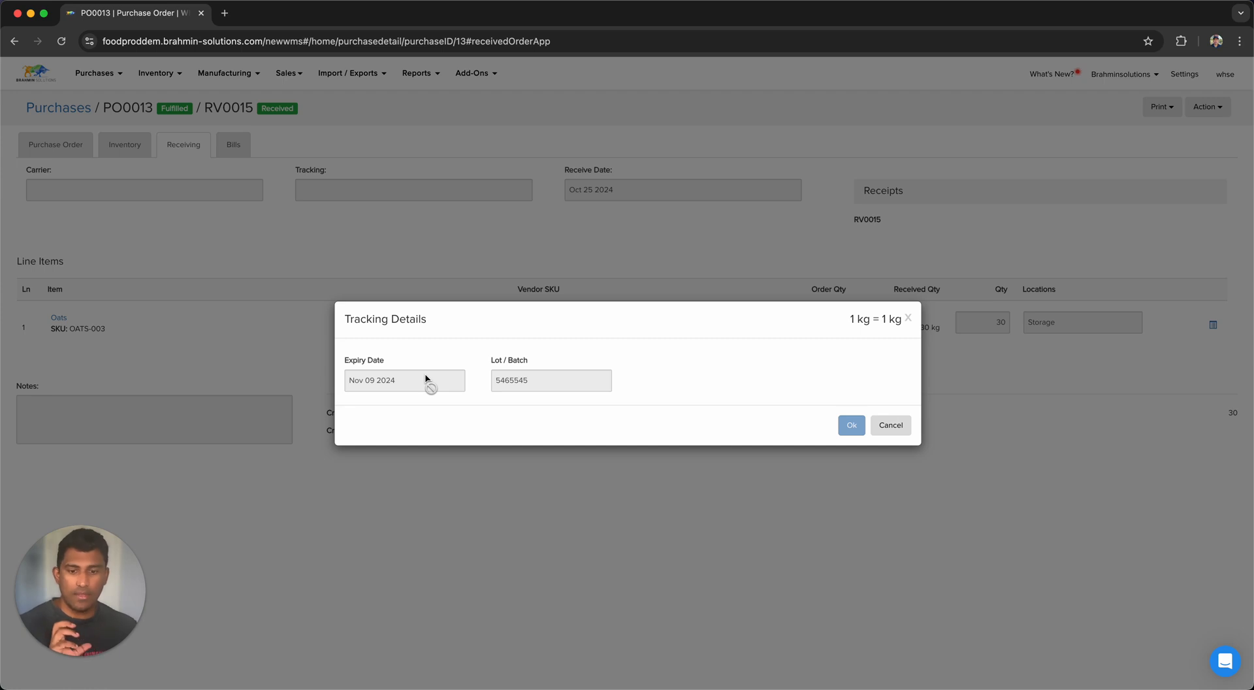
{"action": "left_click", "coordinate": [875, 429]}
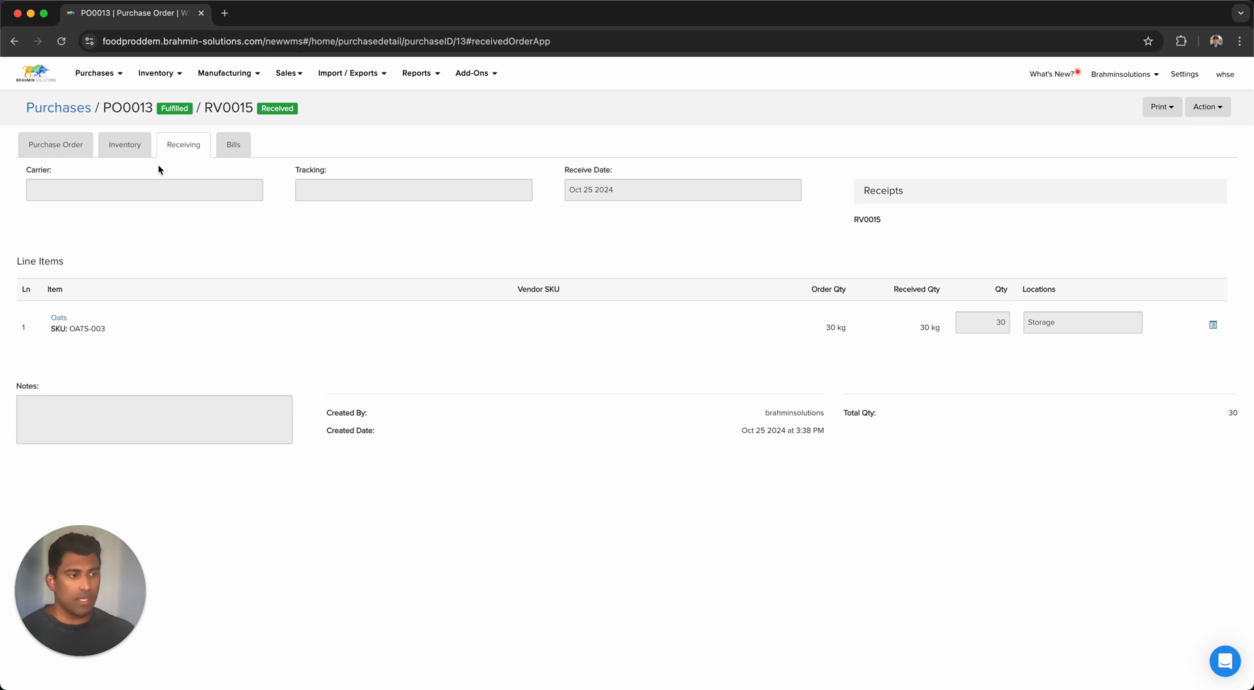
- Look through the memos, attachments and general information of the Grainy Goods purchase order
{"action": "left_click", "coordinate": [56, 144]}
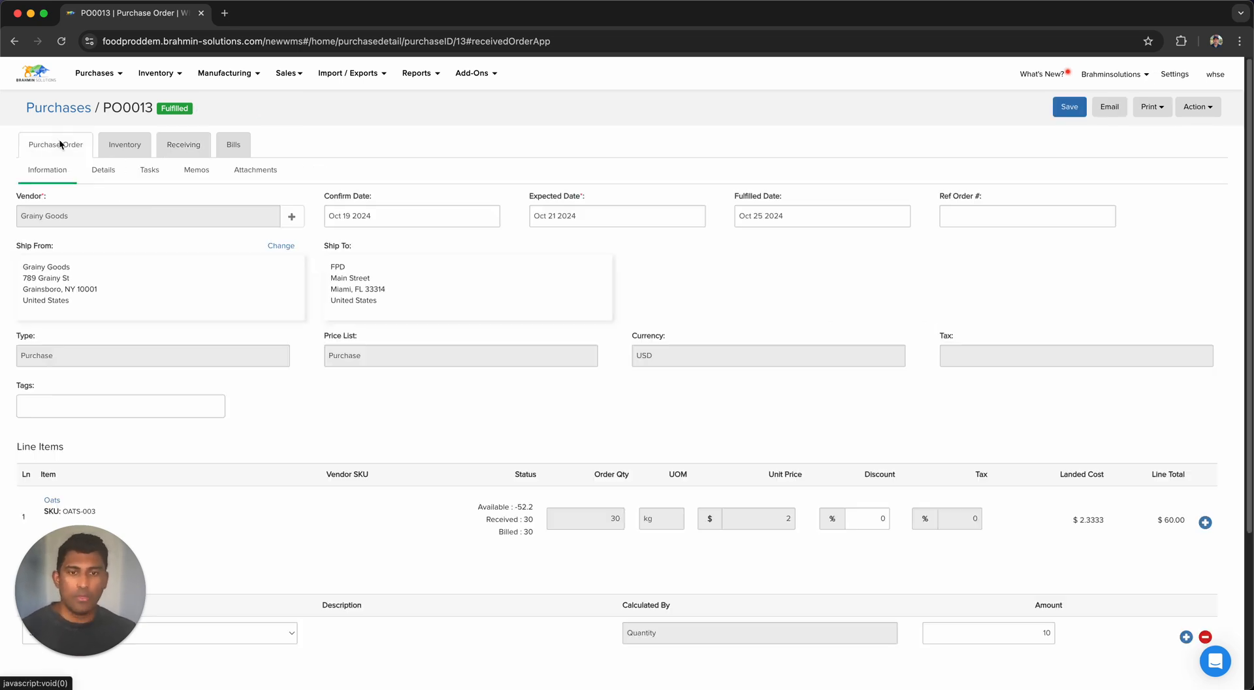
{"action": "left_click", "coordinate": [196, 169]}
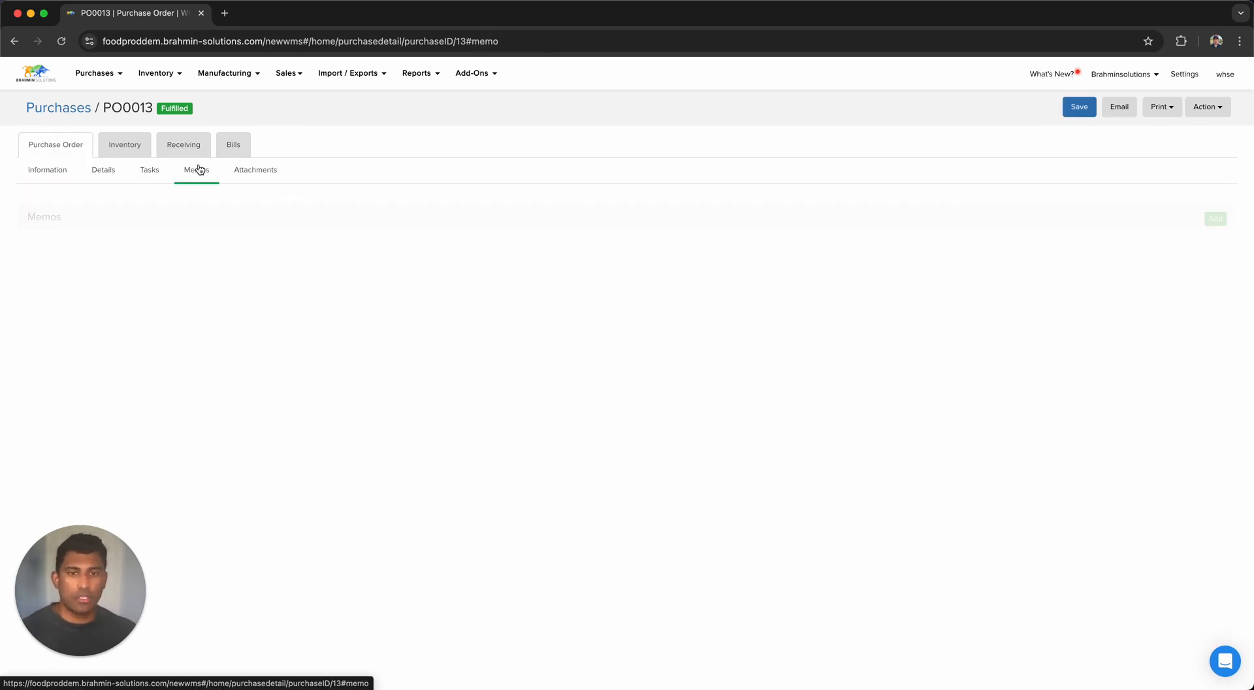
{"action": "left_click", "coordinate": [255, 170]}
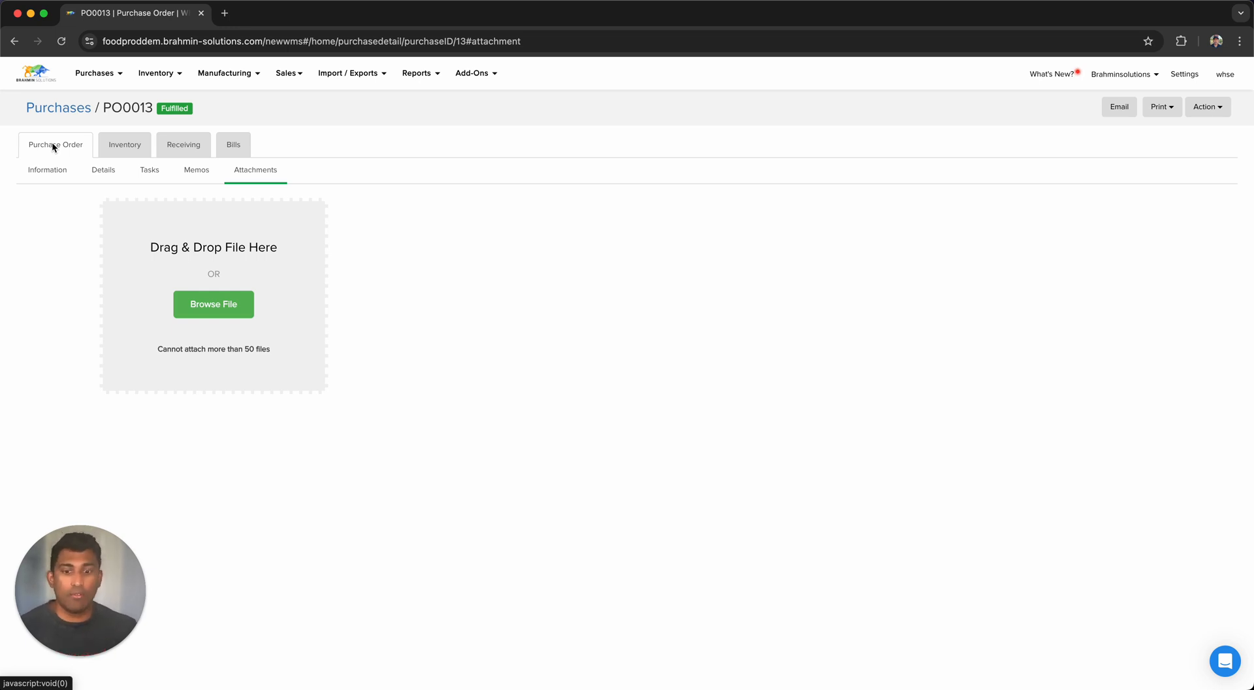
{"action": "left_click", "coordinate": [57, 172]}
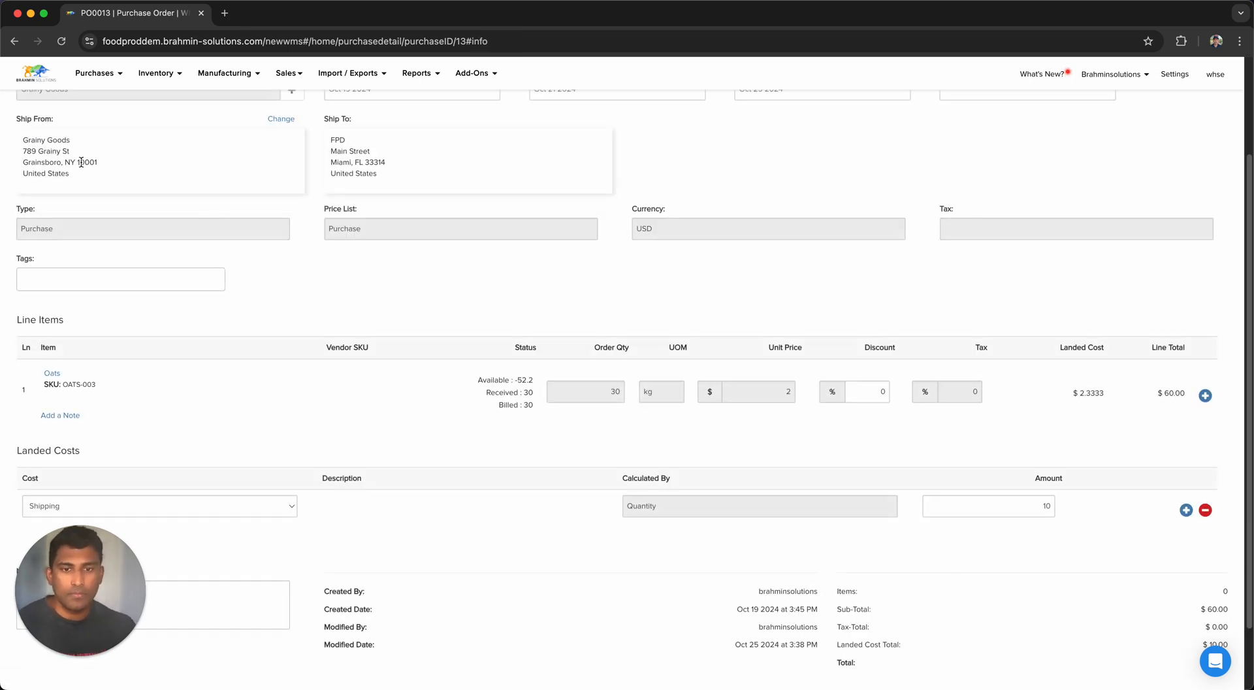
{"action": "scroll", "coordinate": [207, 219], "scroll_direction": "up", "scroll_amount": 3}
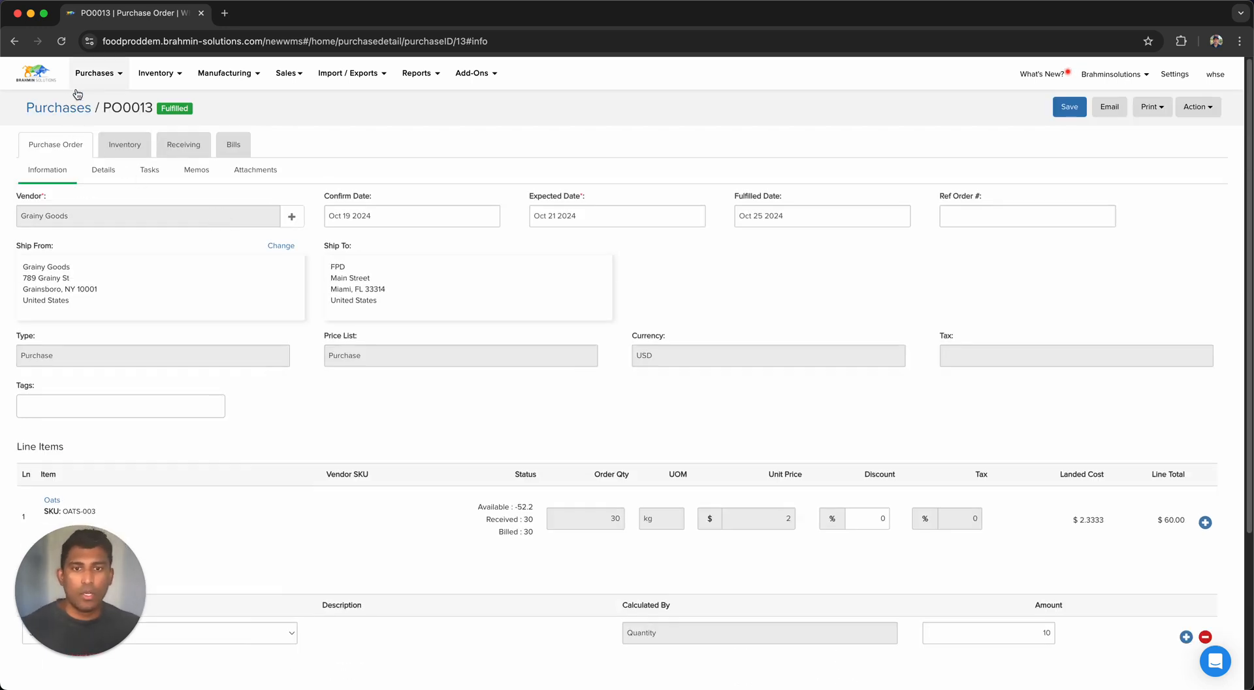
- Open the $500.00 Protein Pro Suppliers purchase order and view the tracking details of its received Whey Protein Powder
{"action": "left_click", "coordinate": [46, 109]}
{"action": "left_click", "coordinate": [33, 145]}
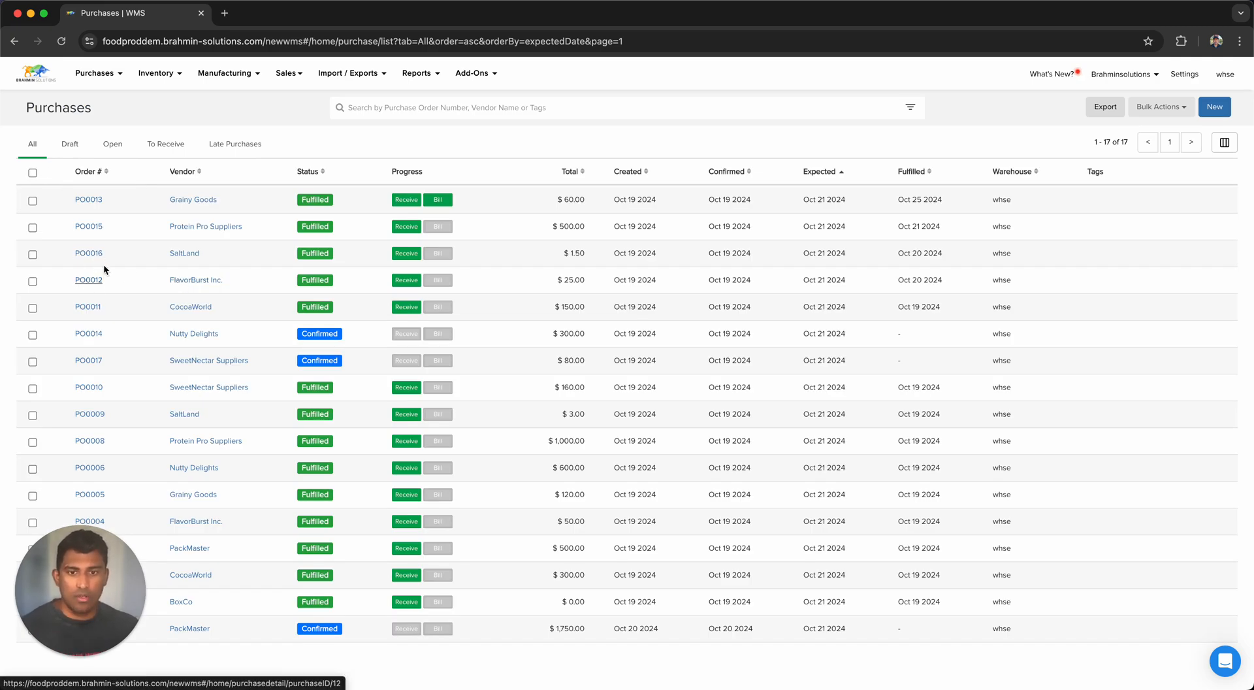
{"action": "left_click", "coordinate": [88, 227]}
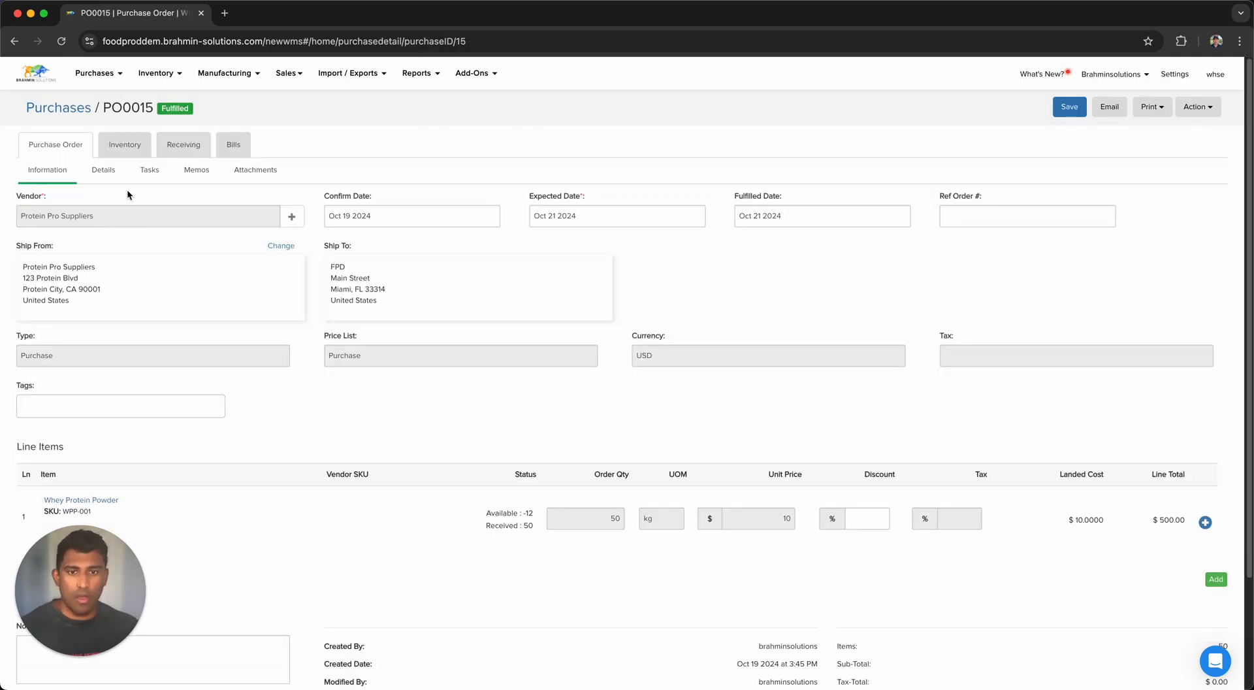
{"action": "left_click", "coordinate": [190, 146]}
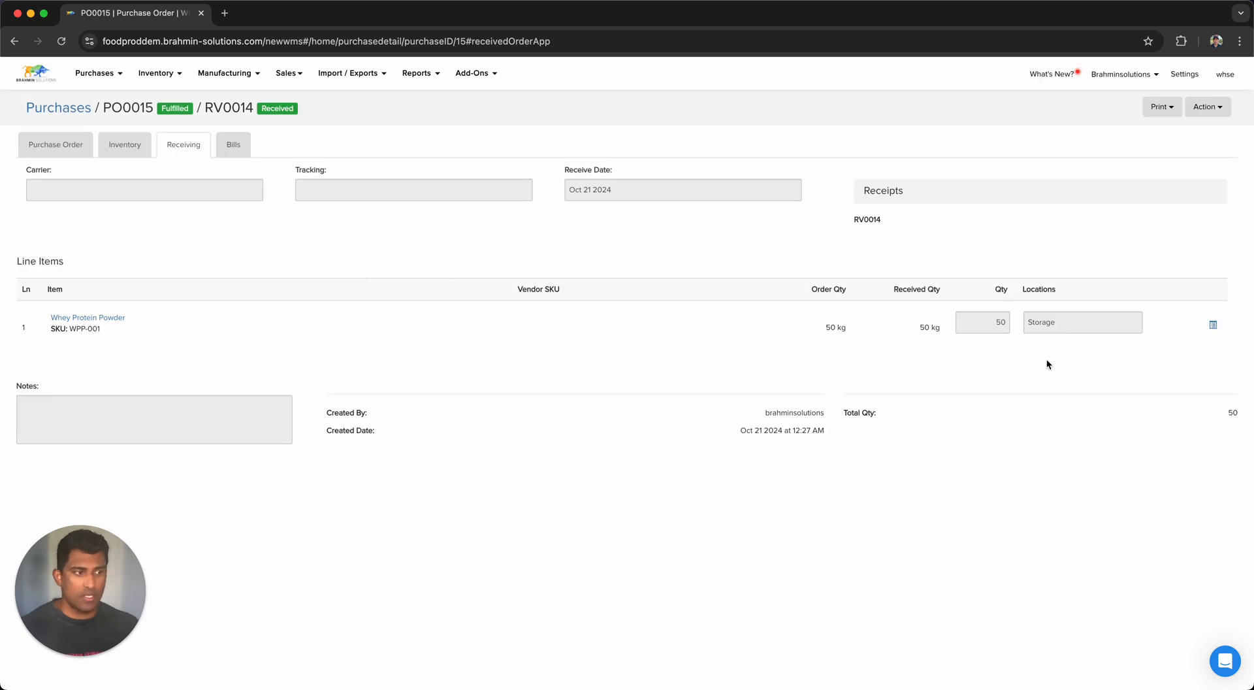
{"action": "left_click", "coordinate": [1214, 326]}
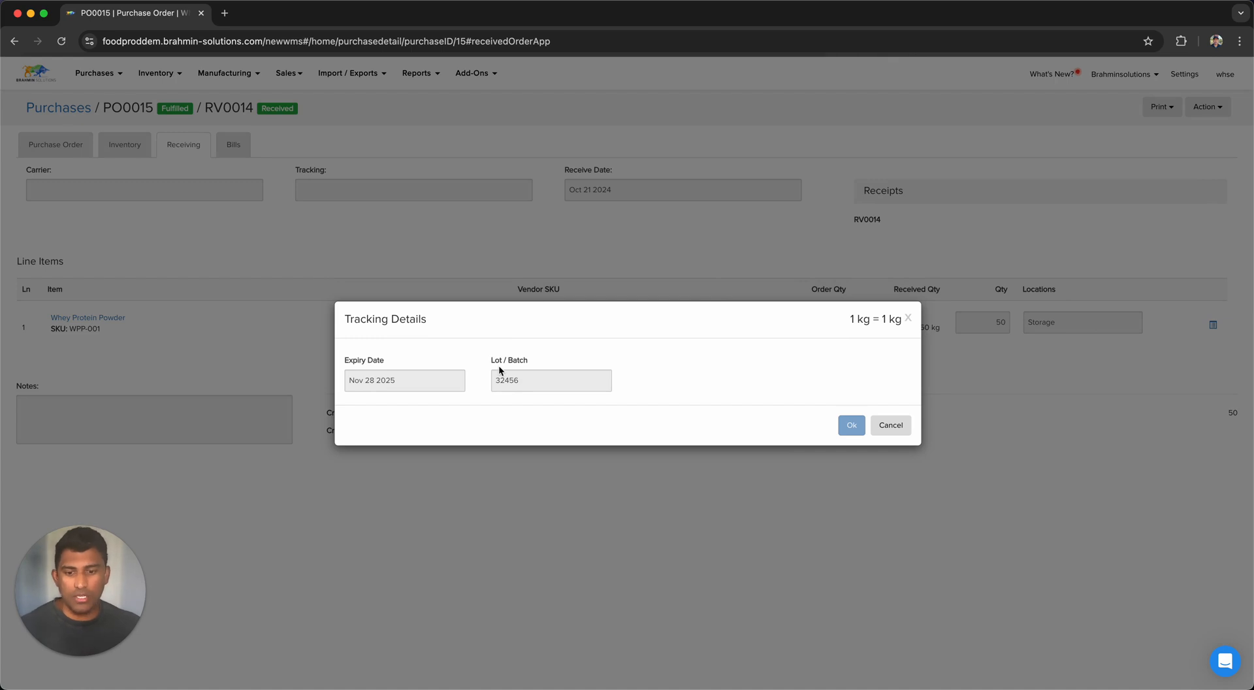
{"action": "left_click", "coordinate": [901, 429]}
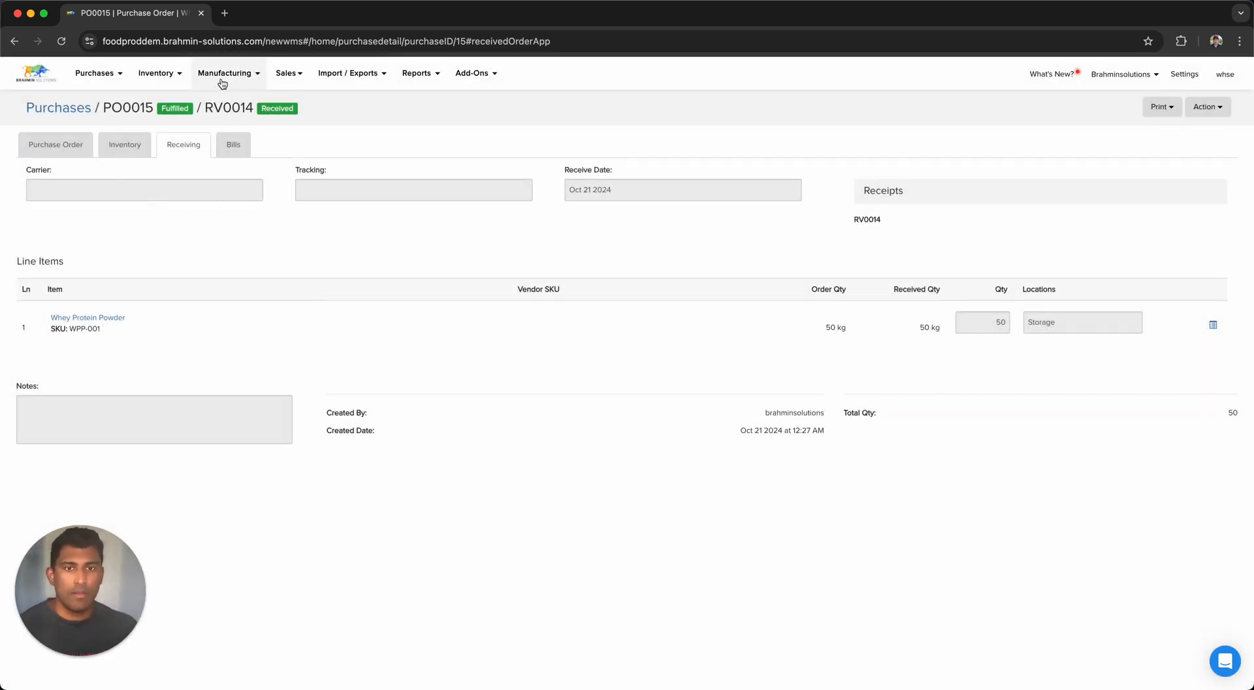
- View the BOM list, and open the fulfilled manufacture order due Oct 23 2024 from the list of all manufacture orders
{"action": "left_click", "coordinate": [220, 81]}
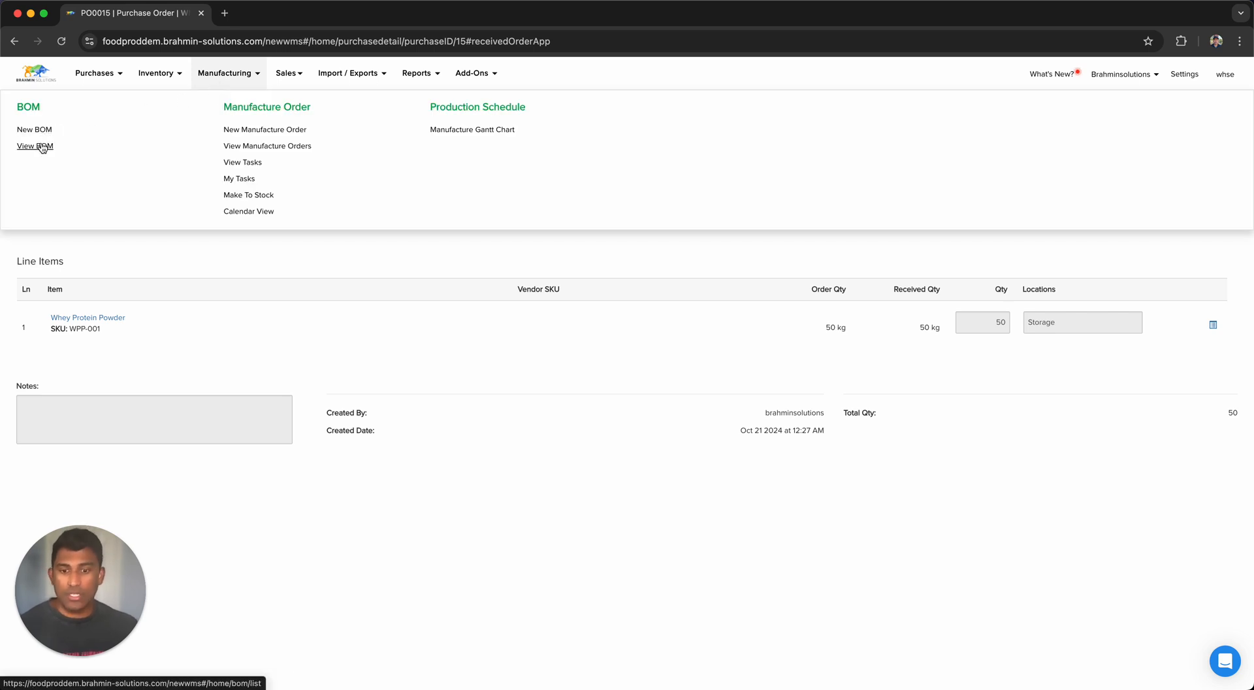
{"action": "left_click", "coordinate": [42, 147]}
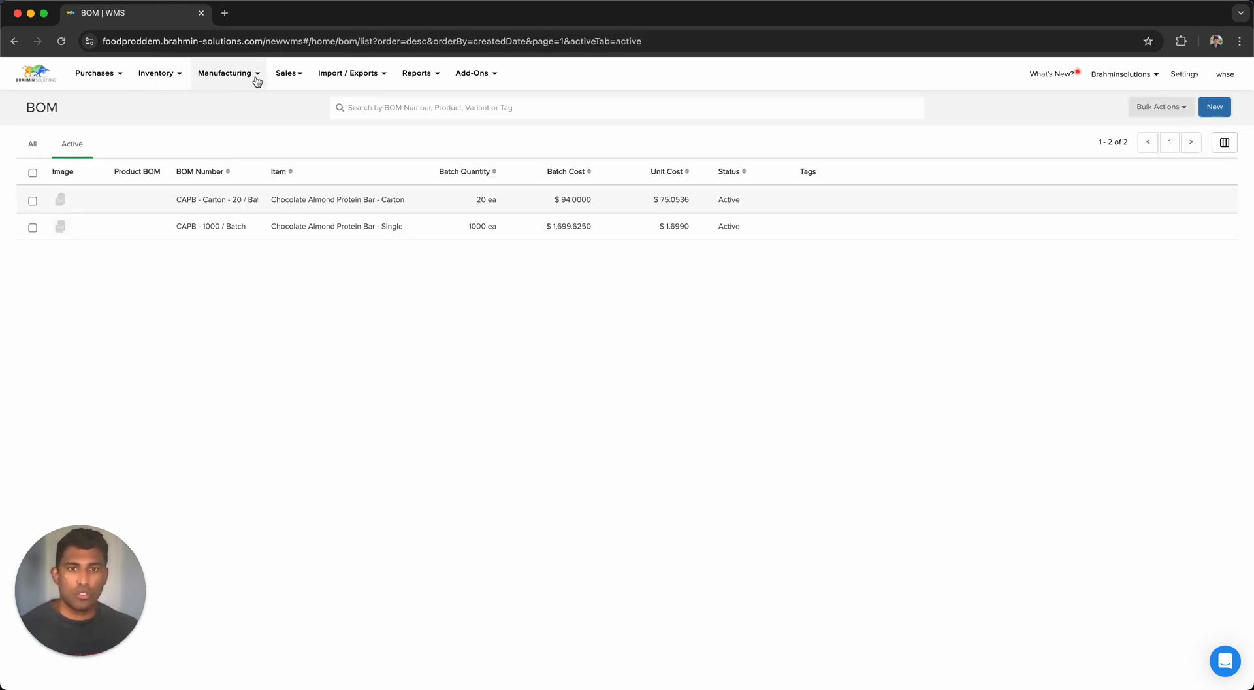
{"action": "left_click", "coordinate": [259, 81]}
{"action": "left_click", "coordinate": [283, 145]}
{"action": "left_click", "coordinate": [36, 144]}
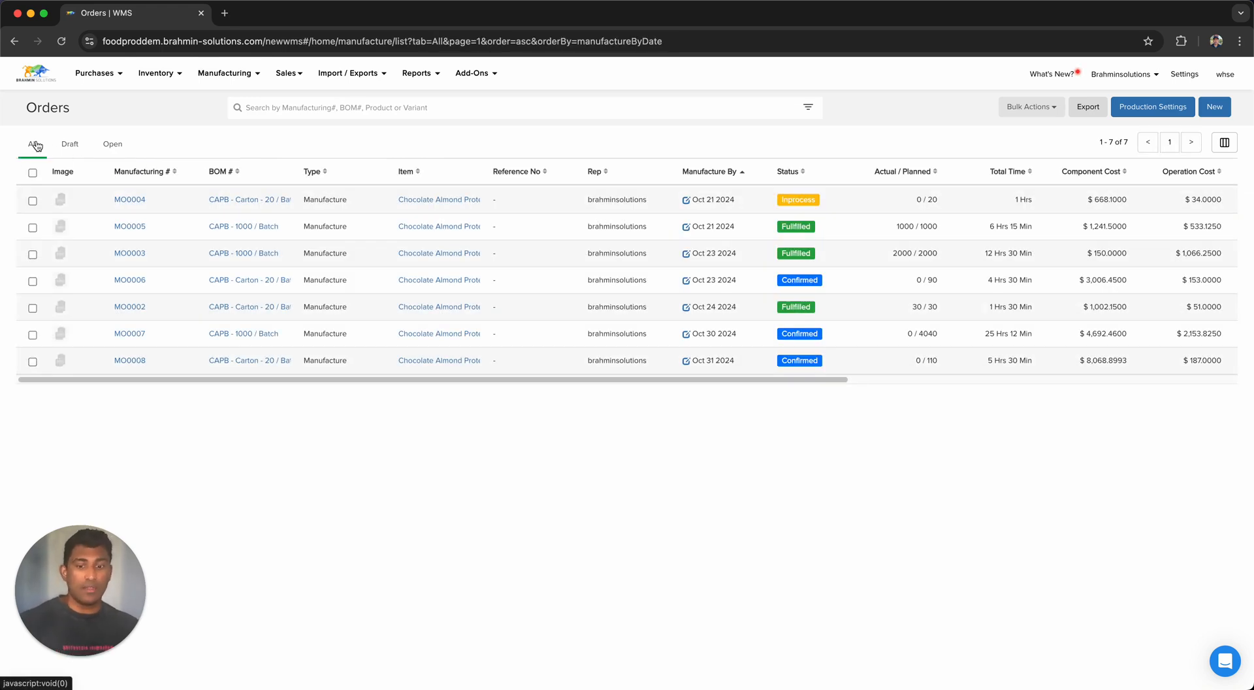
{"action": "left_click", "coordinate": [124, 256]}
- Review the manufacture order's components and operations, and look through its completed work order
{"action": "scroll", "coordinate": [159, 287], "scroll_direction": "down", "scroll_amount": 10}
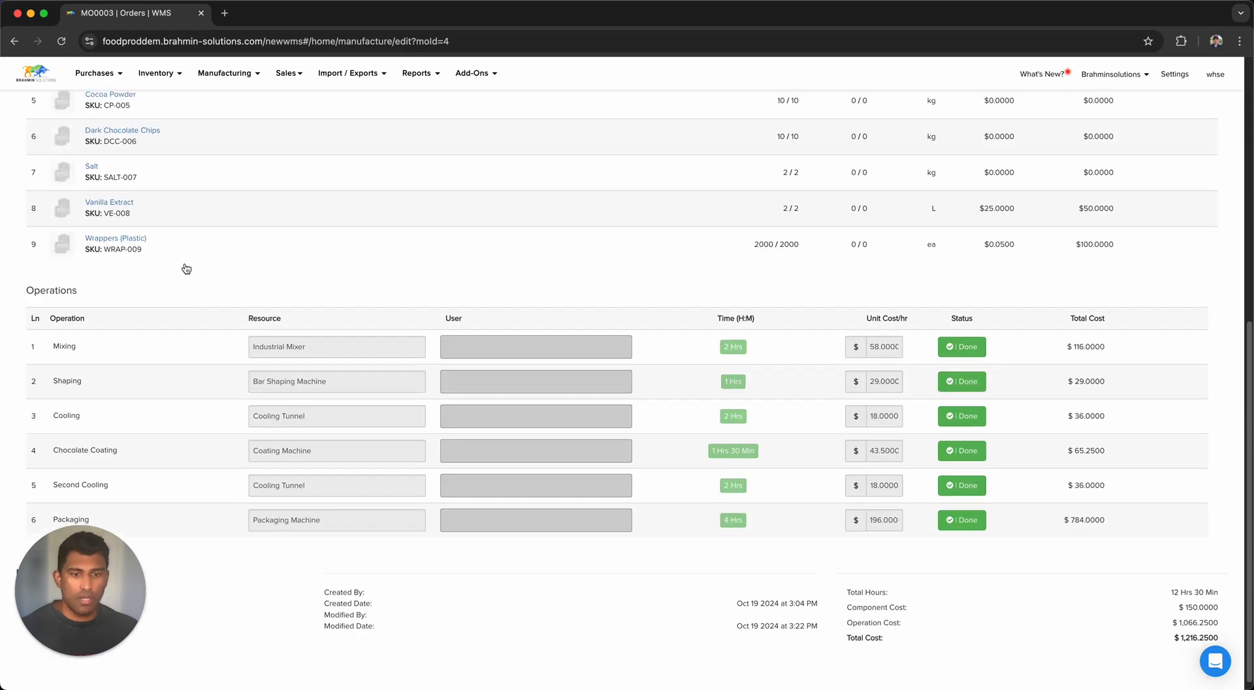
{"action": "scroll", "coordinate": [186, 264], "scroll_direction": "up", "scroll_amount": 10}
{"action": "left_click", "coordinate": [152, 154]}
{"action": "scroll", "coordinate": [313, 304], "scroll_direction": "down", "scroll_amount": 10}
{"action": "scroll", "coordinate": [320, 307], "scroll_direction": "up", "scroll_amount": 10}
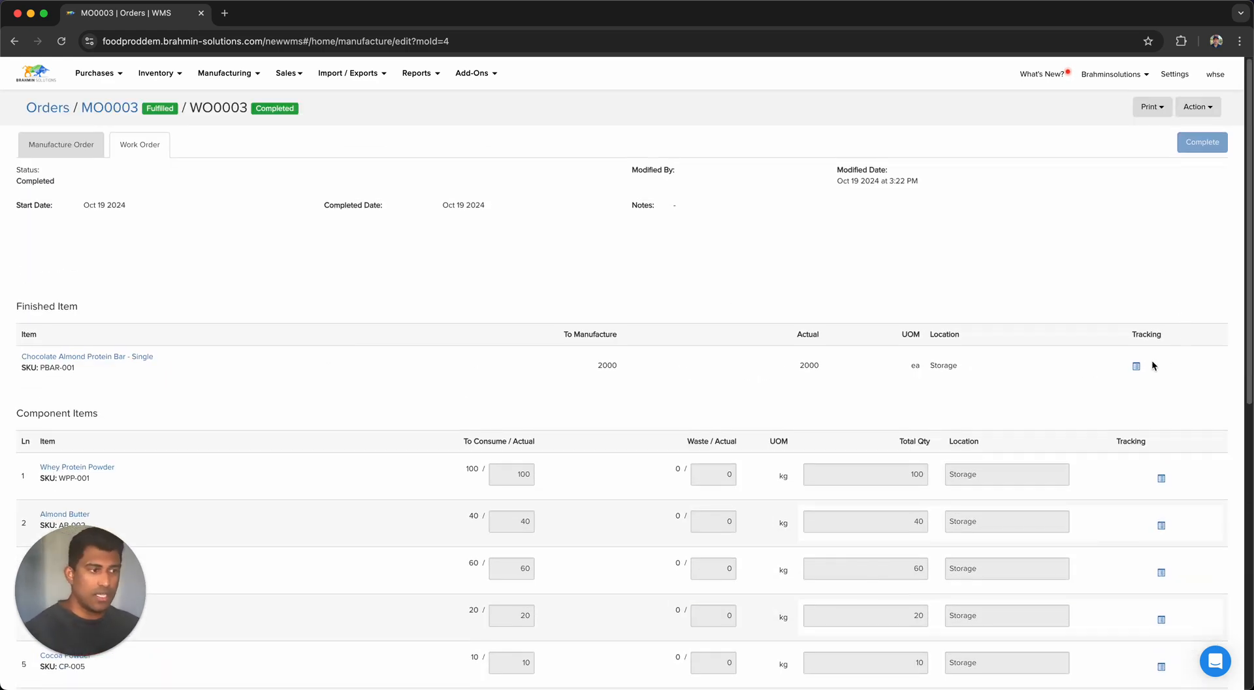
- View the expiry date and lot/batch tracking details of the finished Chocolate Almond Protein Bar - Single on the work order
{"action": "left_click", "coordinate": [1136, 366]}
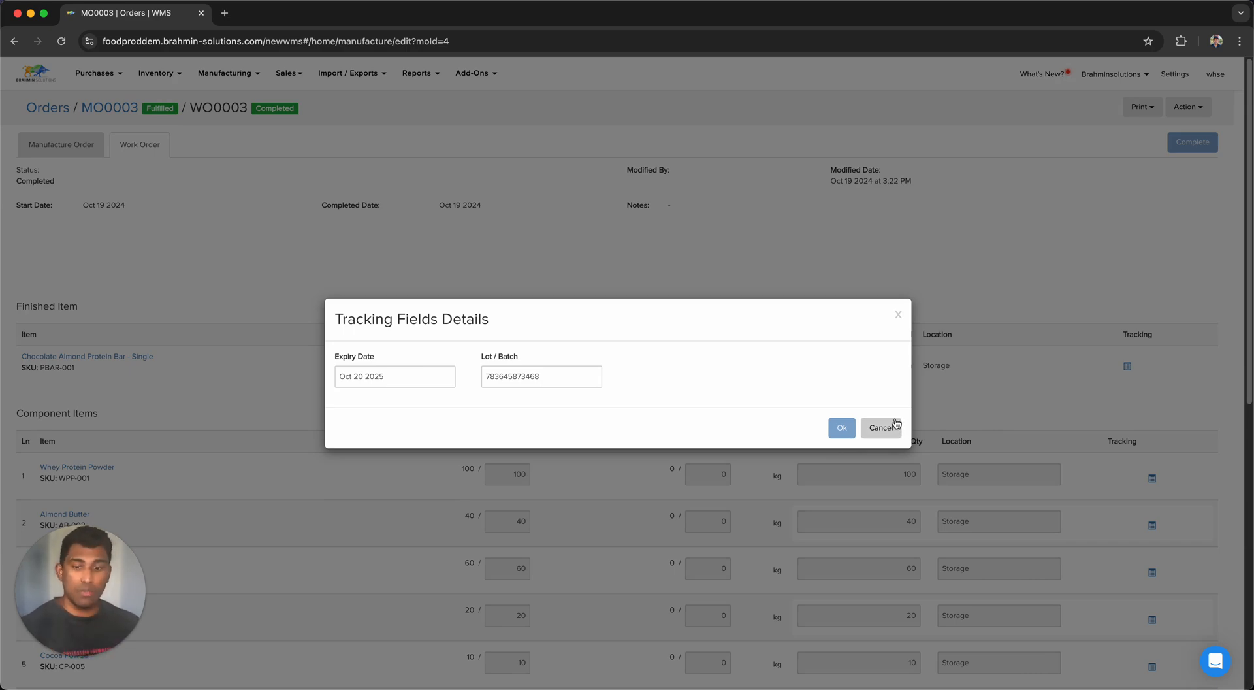
{"action": "left_click", "coordinate": [881, 427]}
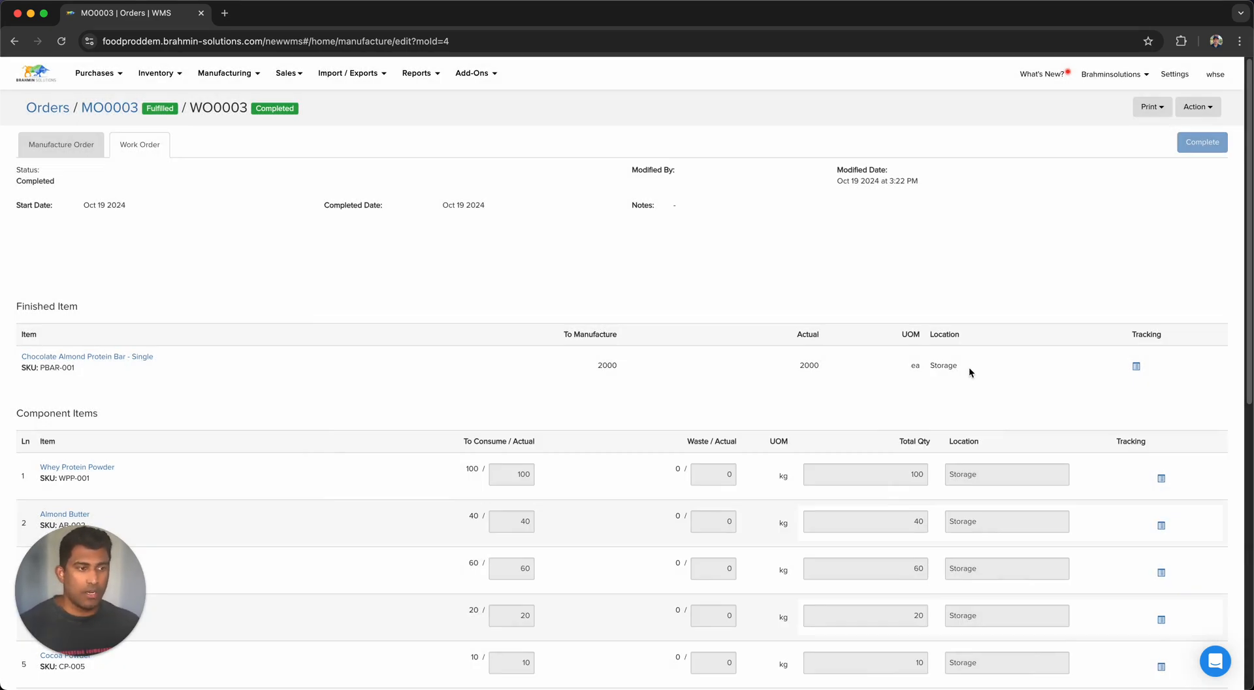
{"action": "left_click", "coordinate": [1136, 367]}
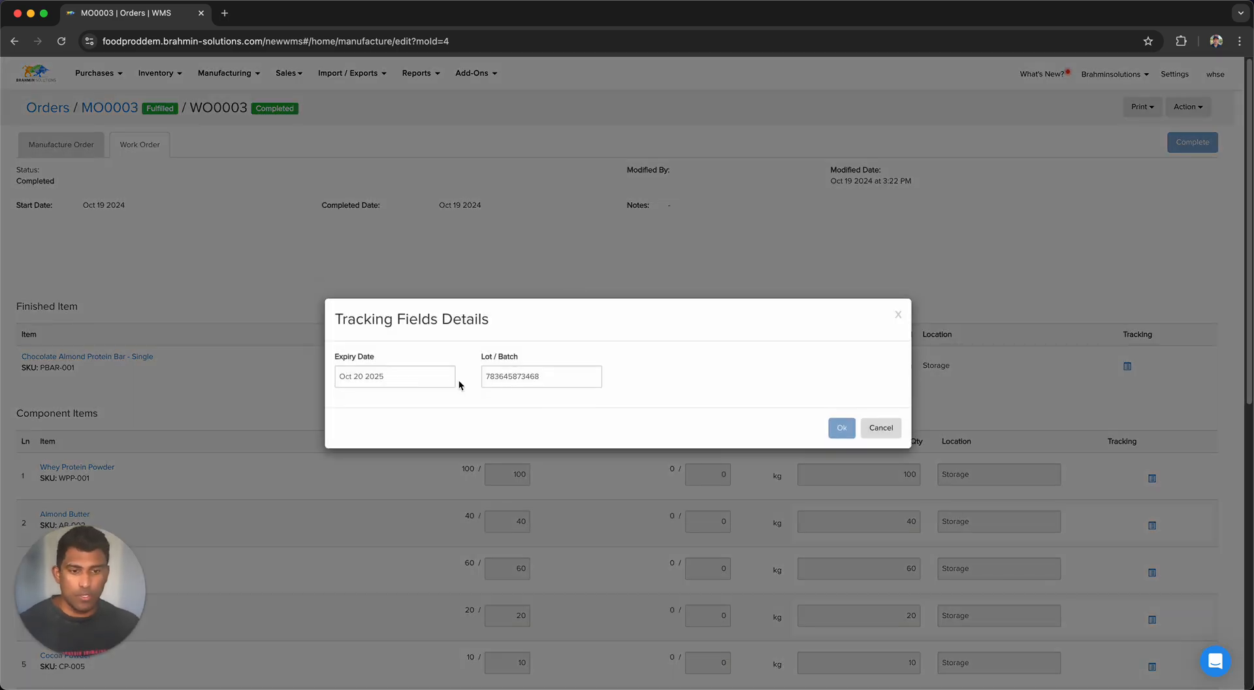
{"action": "left_click", "coordinate": [879, 428]}
- Examine the lot/batch and expiry date of the Whey Protein Powder and Almond Butter consumed on the work order
{"action": "scroll", "coordinate": [900, 405], "scroll_direction": "down", "scroll_amount": 4}
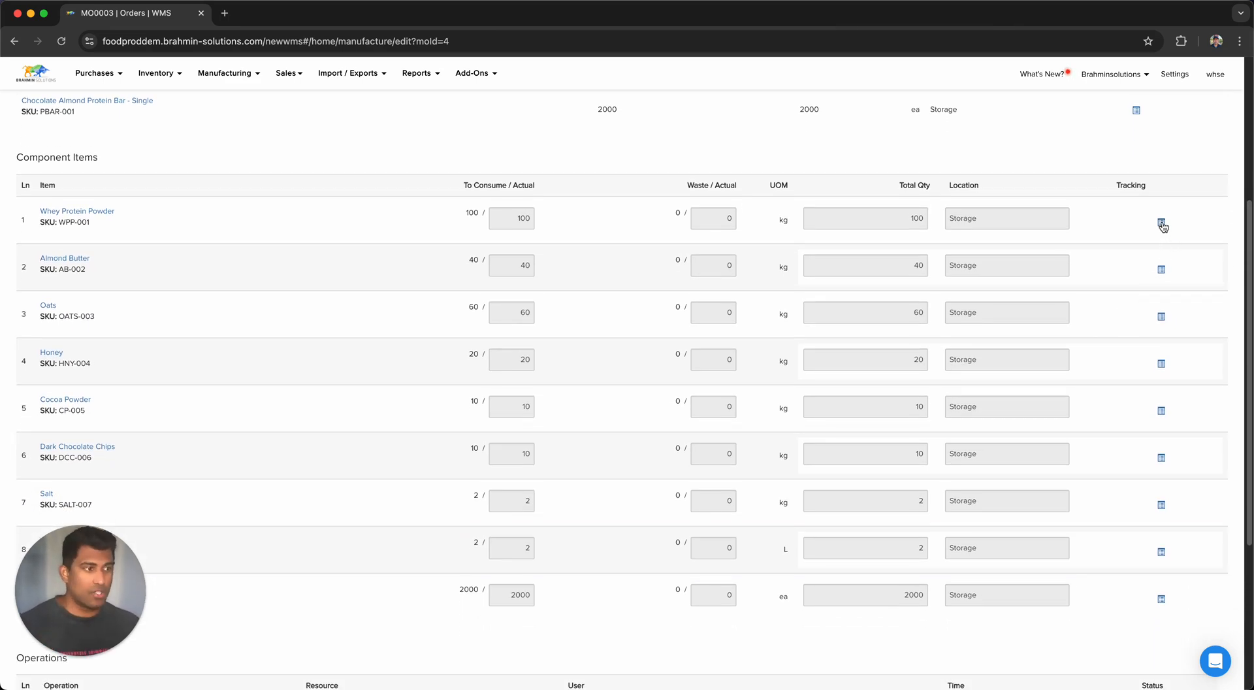
{"action": "left_click", "coordinate": [1161, 223]}
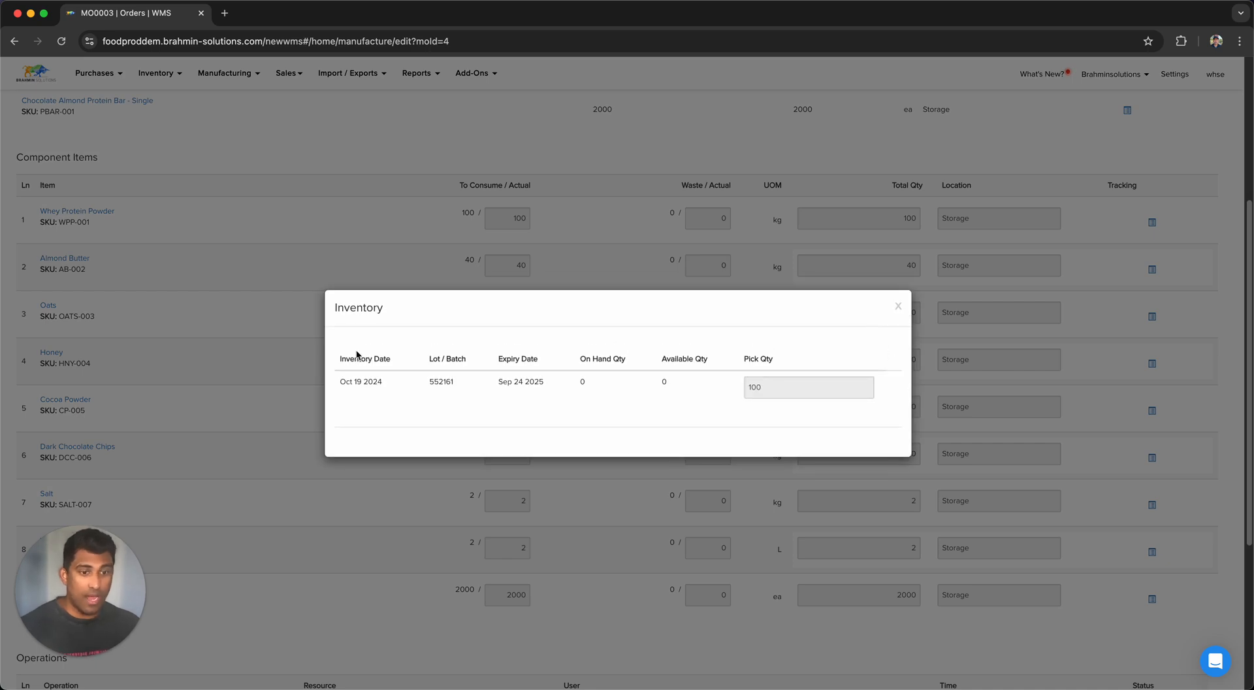
{"action": "double_click", "coordinate": [436, 382]}
{"action": "double_click", "coordinate": [516, 381]}
{"action": "triple_click", "coordinate": [514, 379]}
{"action": "left_click", "coordinate": [898, 306]}
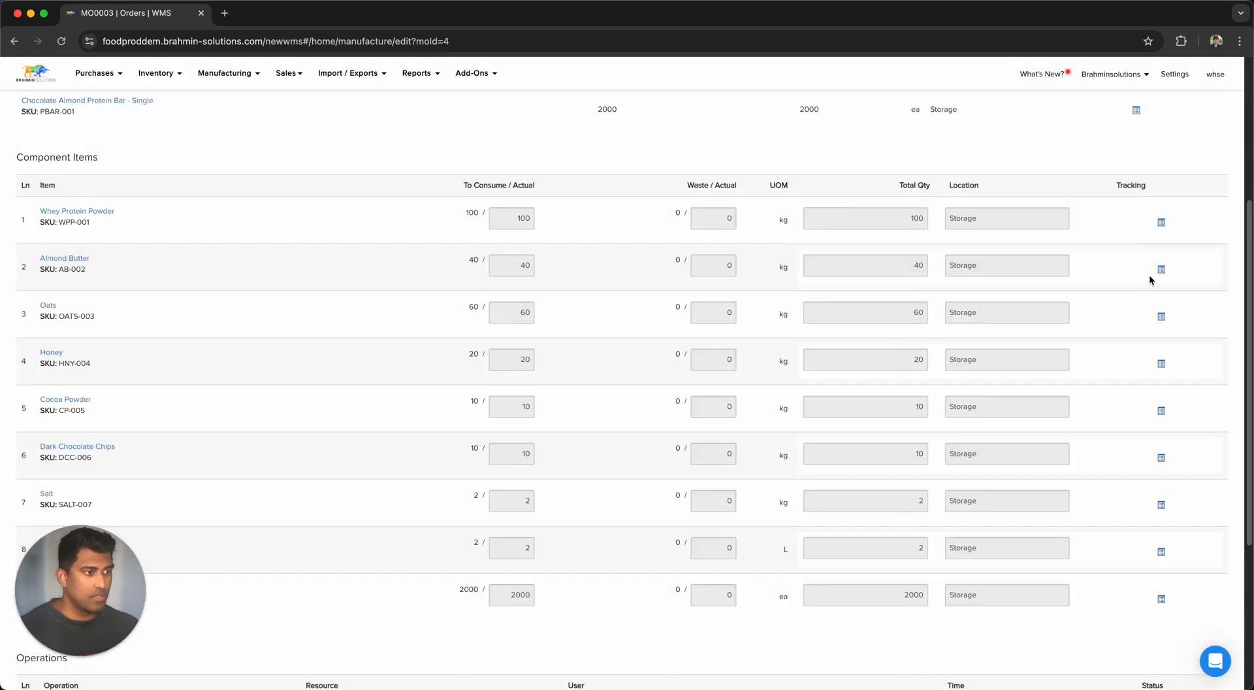
{"action": "left_click", "coordinate": [1161, 269]}
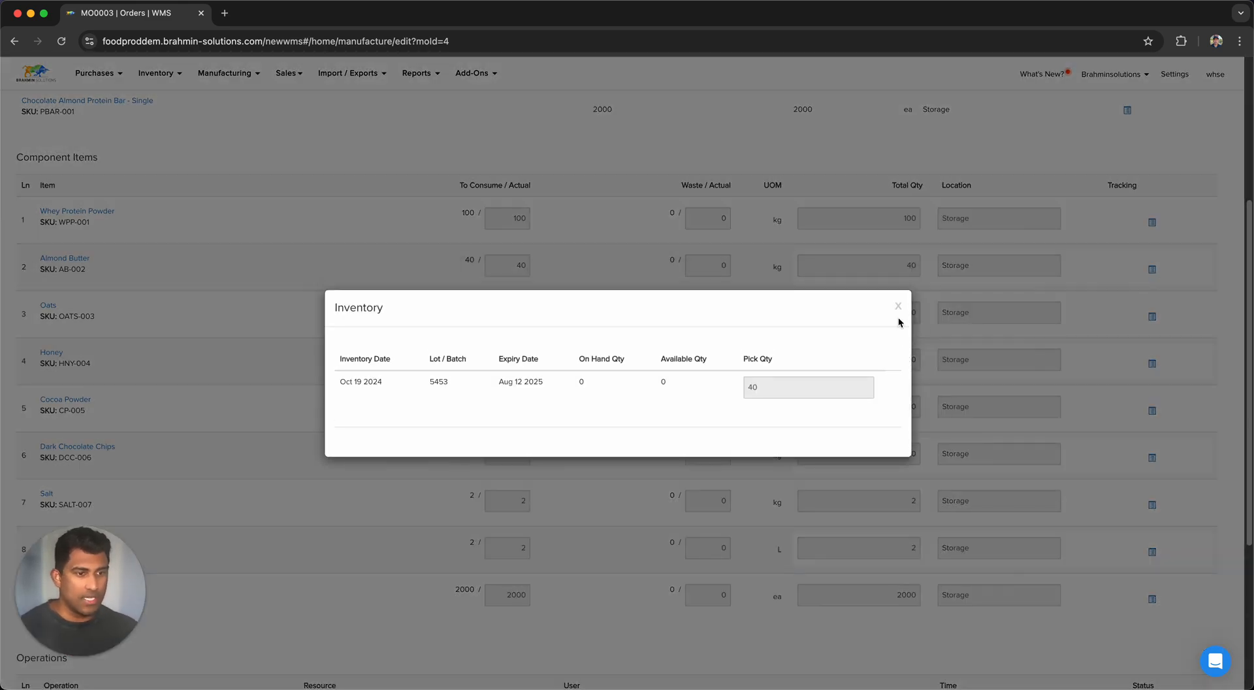
{"action": "left_click", "coordinate": [898, 307]}
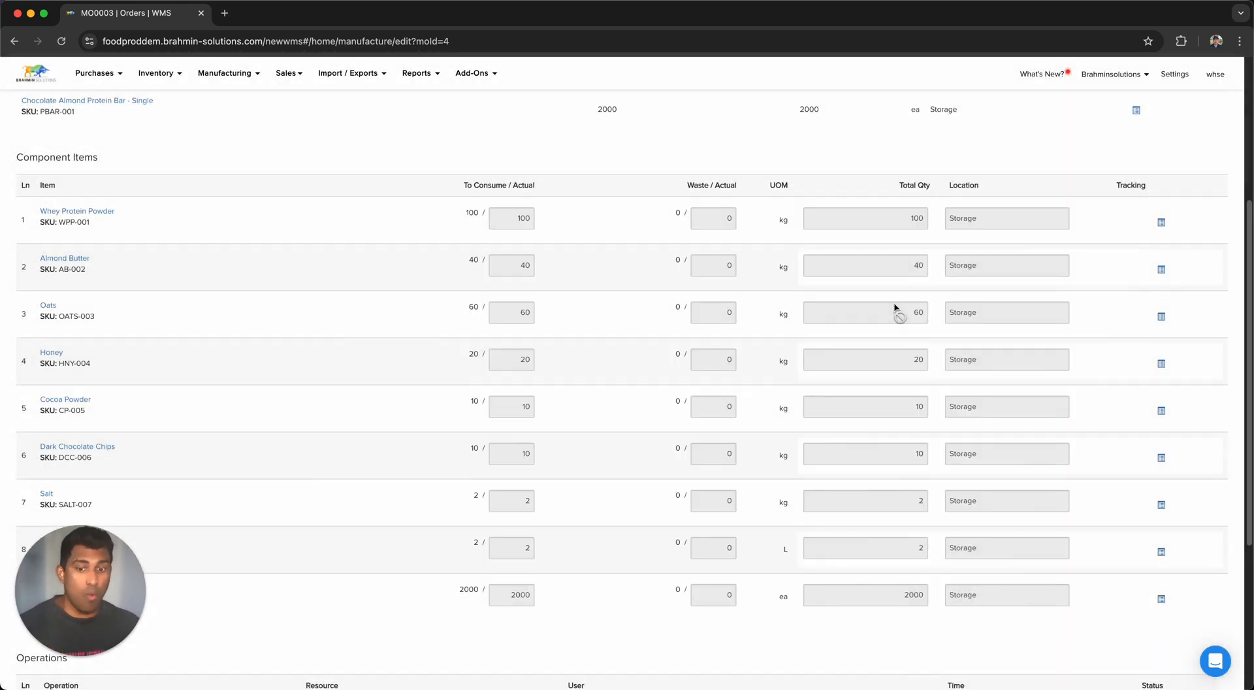
- View the picked inventory details of the plastic Wrappers and the Cocoa Powder components on the work order
{"action": "scroll", "coordinate": [1058, 469], "scroll_direction": "down", "scroll_amount": 3}
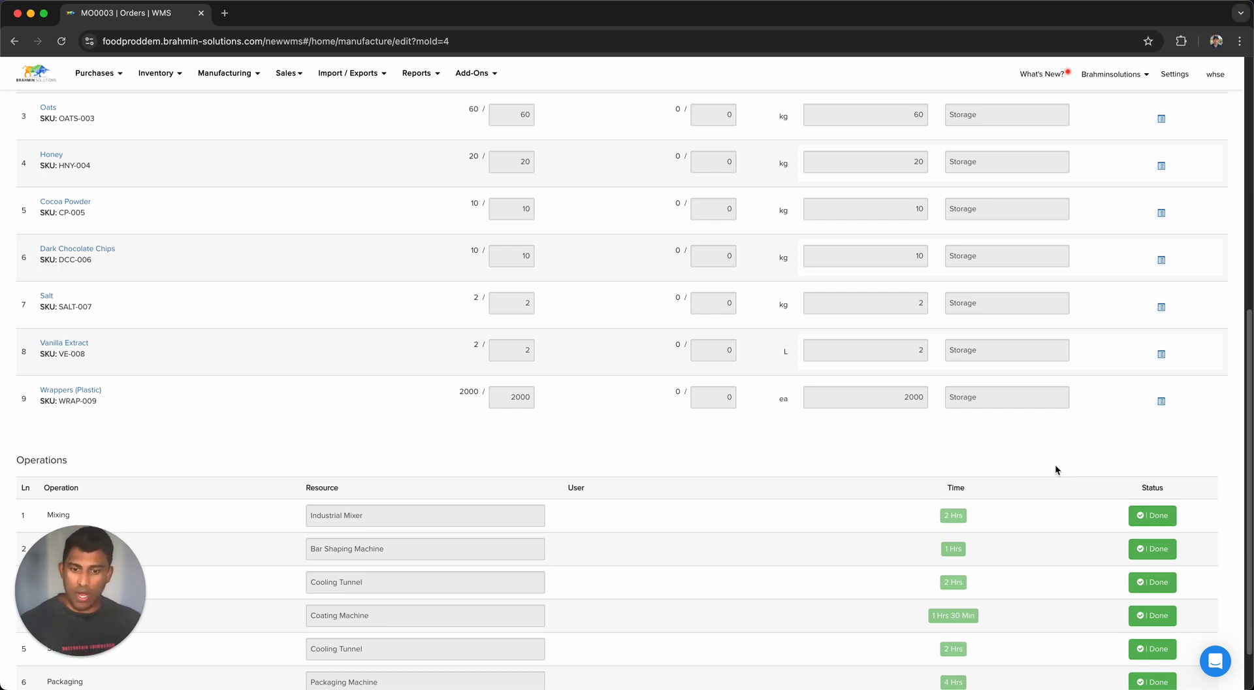
{"action": "left_click", "coordinate": [1161, 401]}
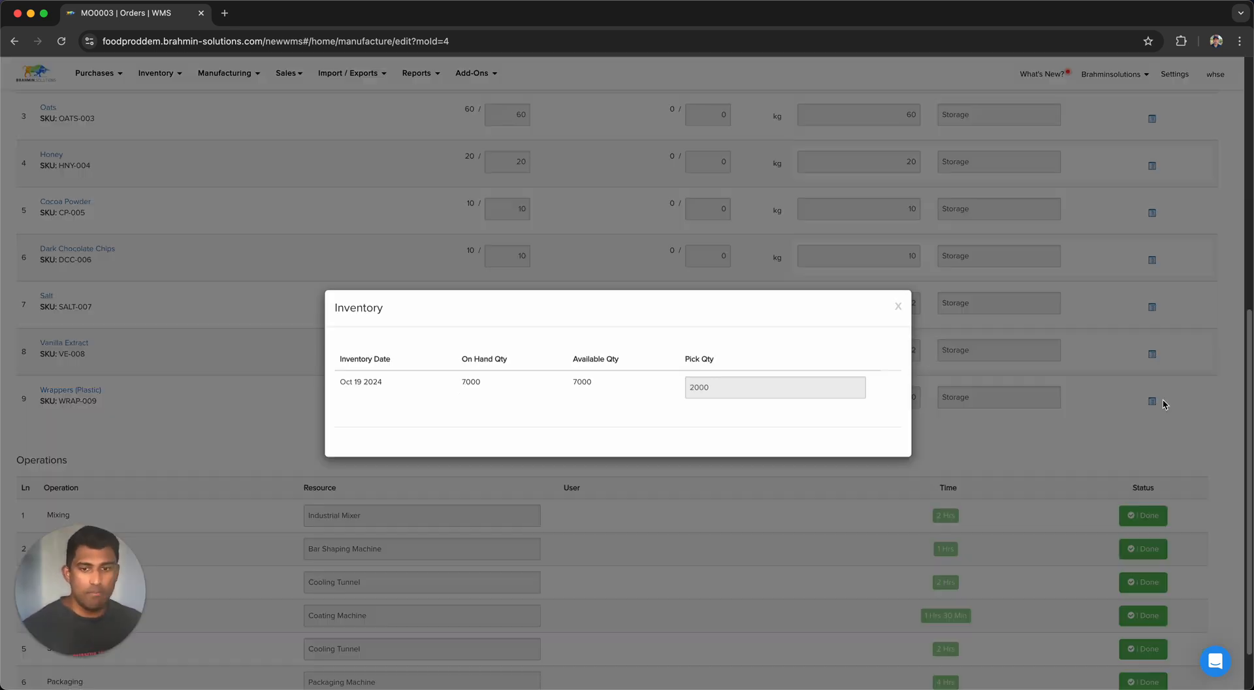
{"action": "left_click", "coordinate": [898, 308]}
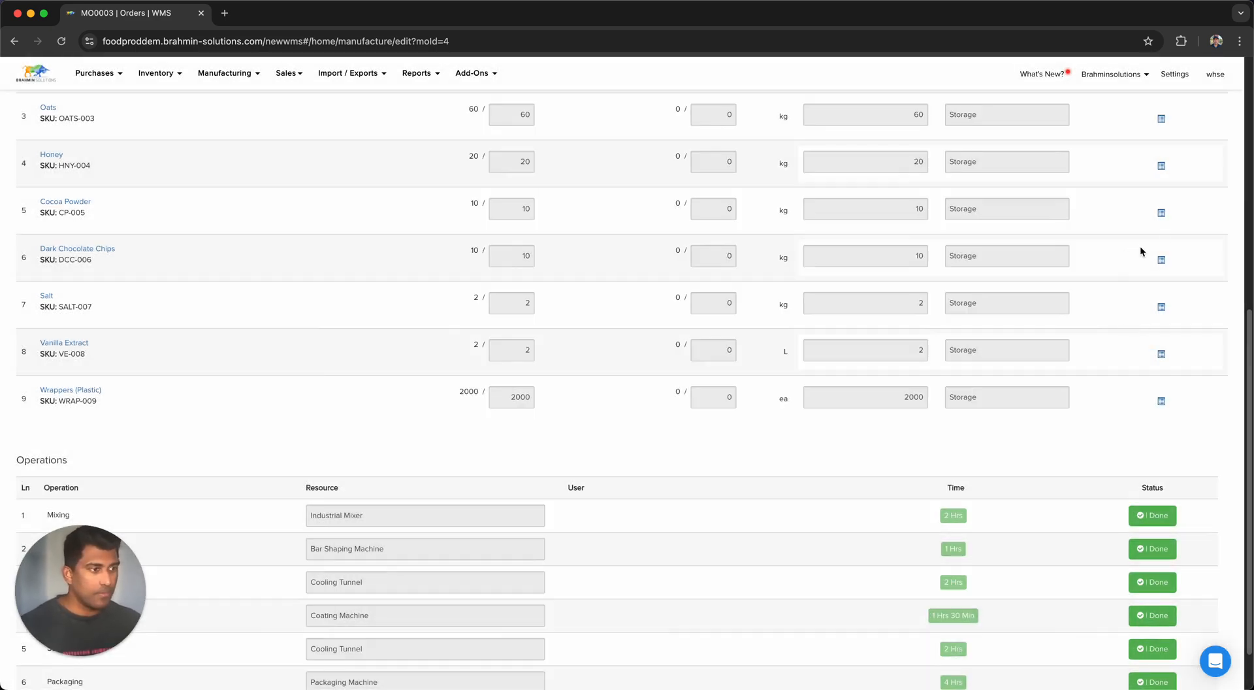
{"action": "left_click", "coordinate": [1152, 213]}
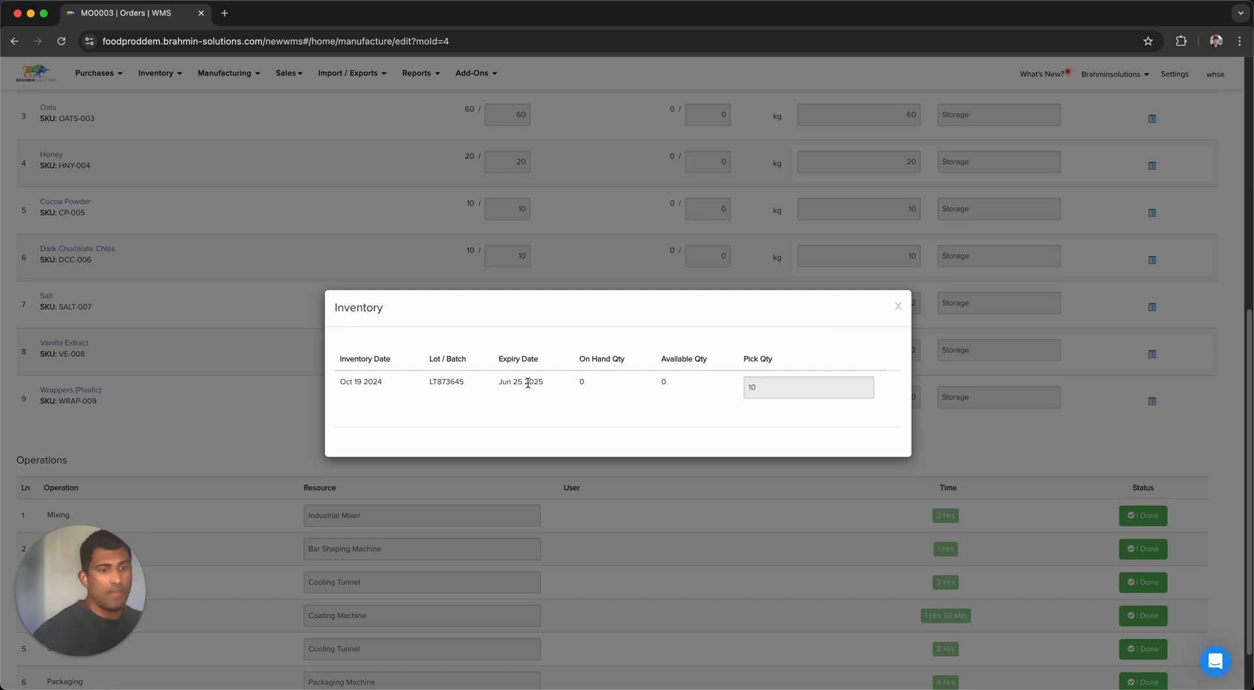
{"action": "left_click", "coordinate": [899, 307]}
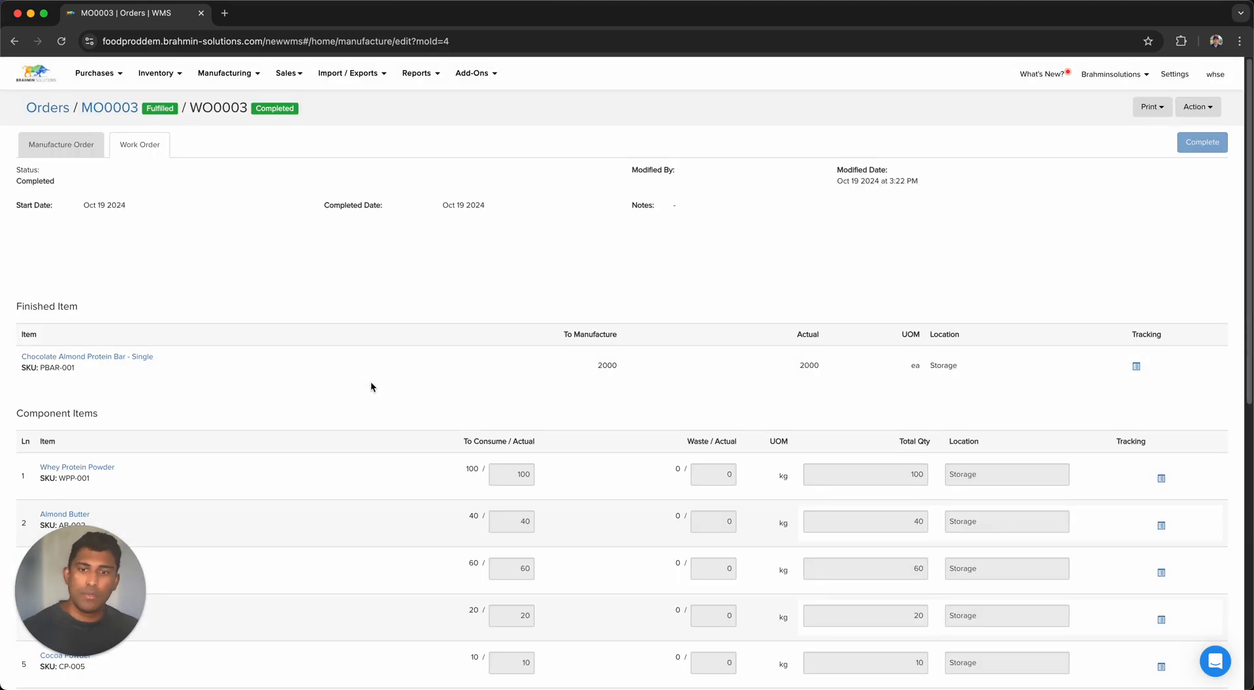
- Return to the manufacture order's main record and look through its memos and attachments
{"action": "left_click", "coordinate": [56, 158]}
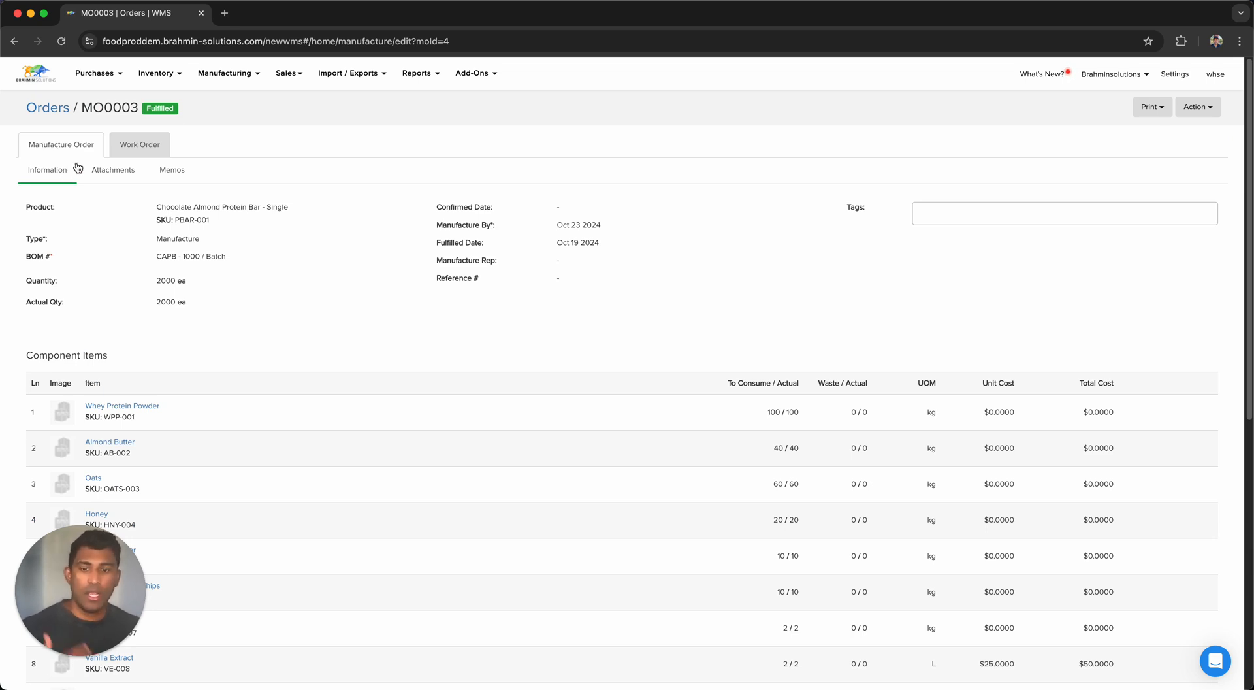
{"action": "left_click", "coordinate": [173, 171]}
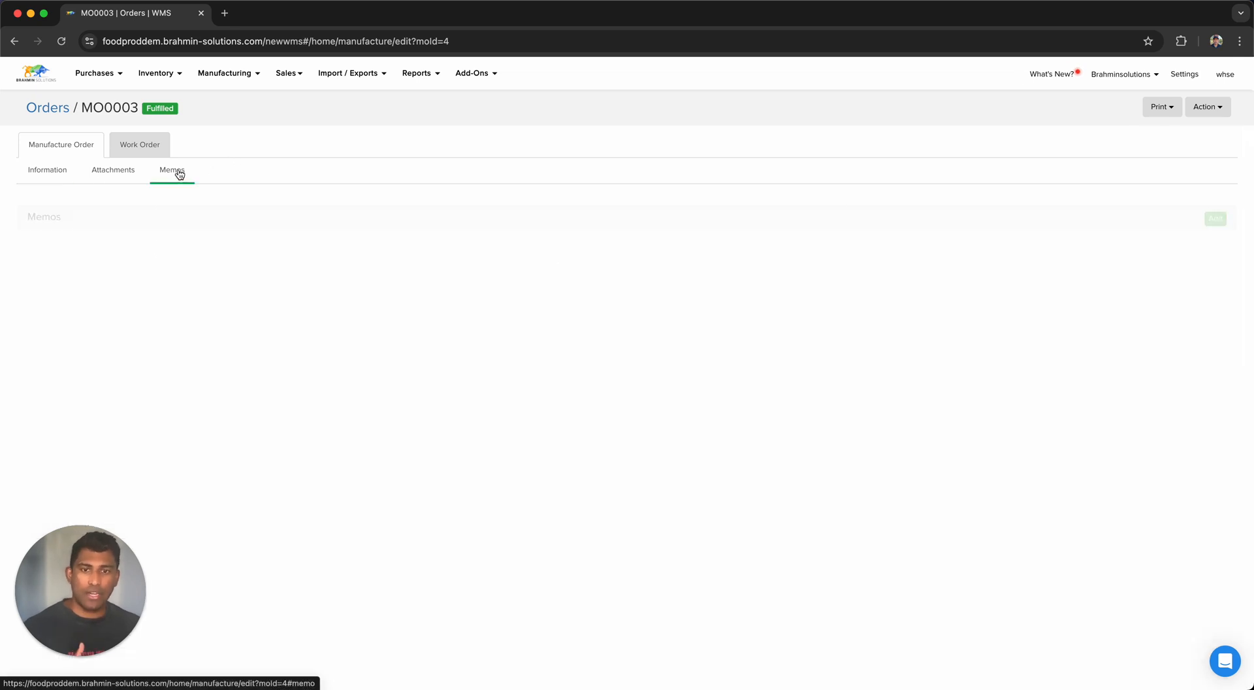
{"action": "left_click", "coordinate": [120, 174]}
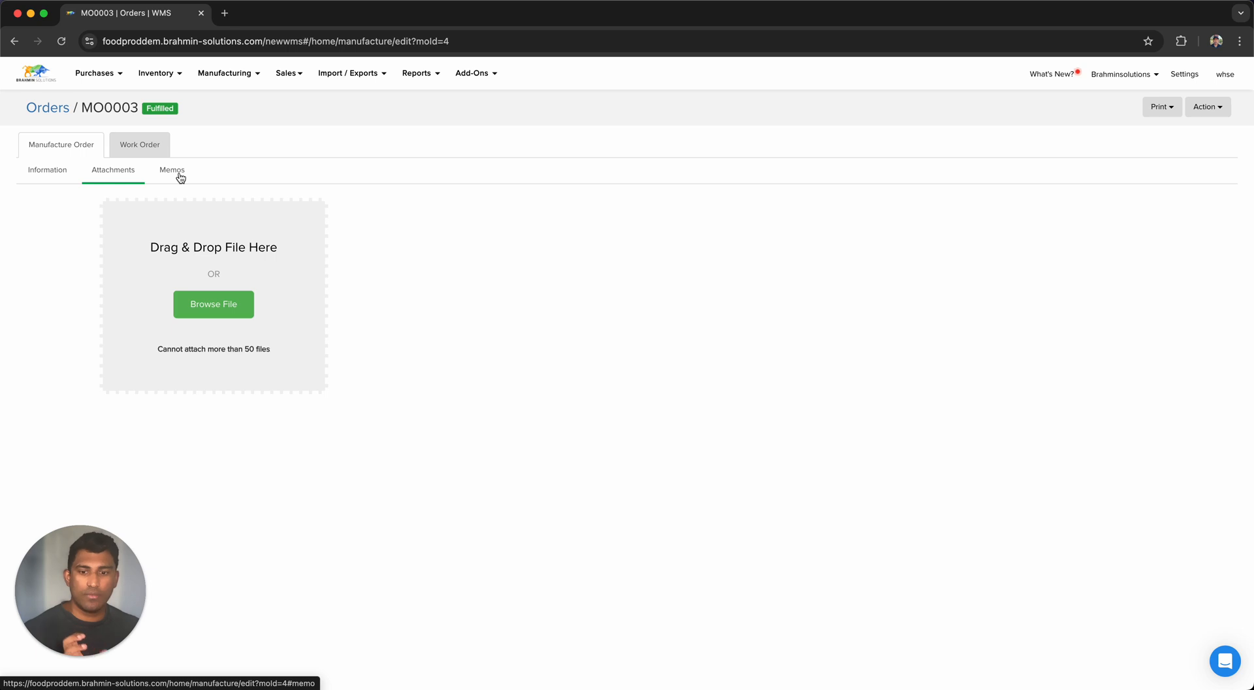
{"action": "left_click", "coordinate": [175, 174]}
{"action": "left_click", "coordinate": [128, 175]}
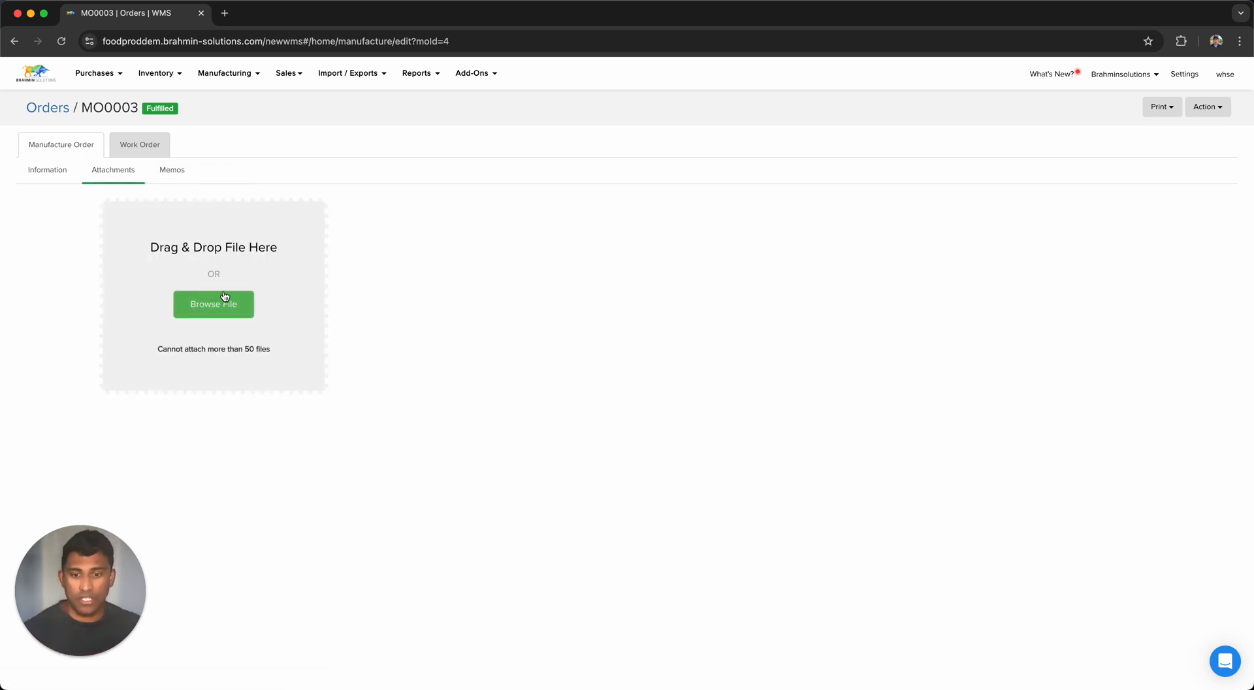
{"action": "key", "text": "Tab"}
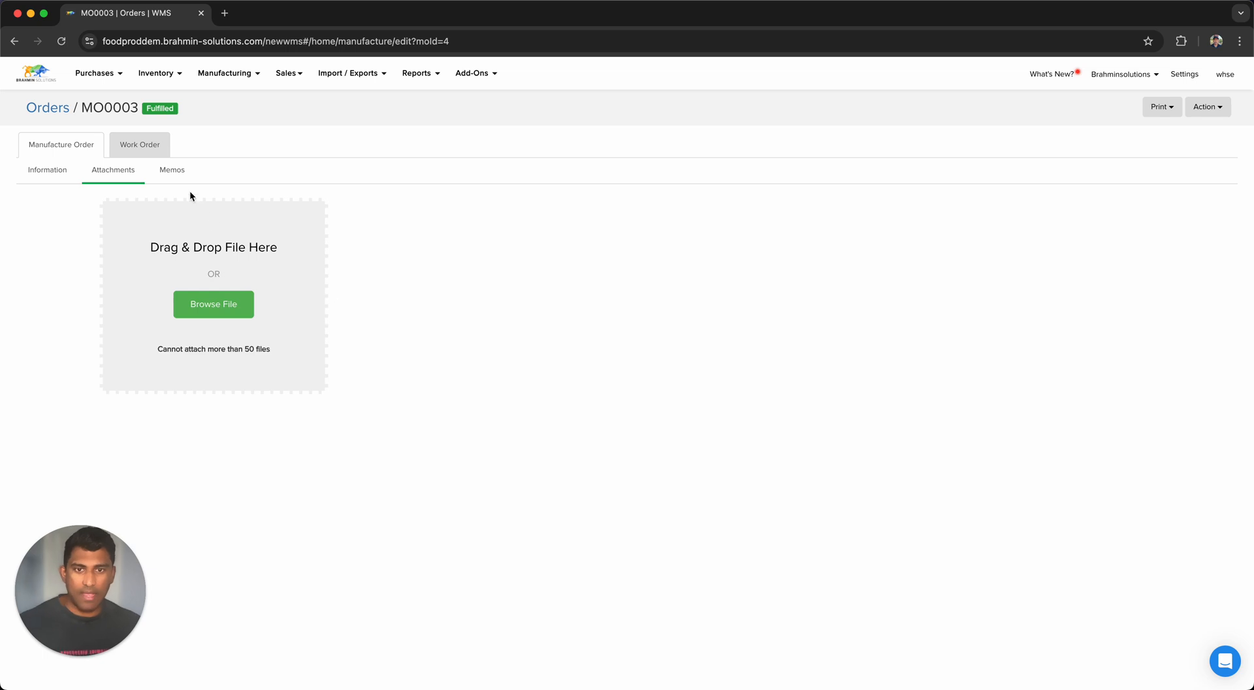
{"action": "left_click", "coordinate": [168, 183]}
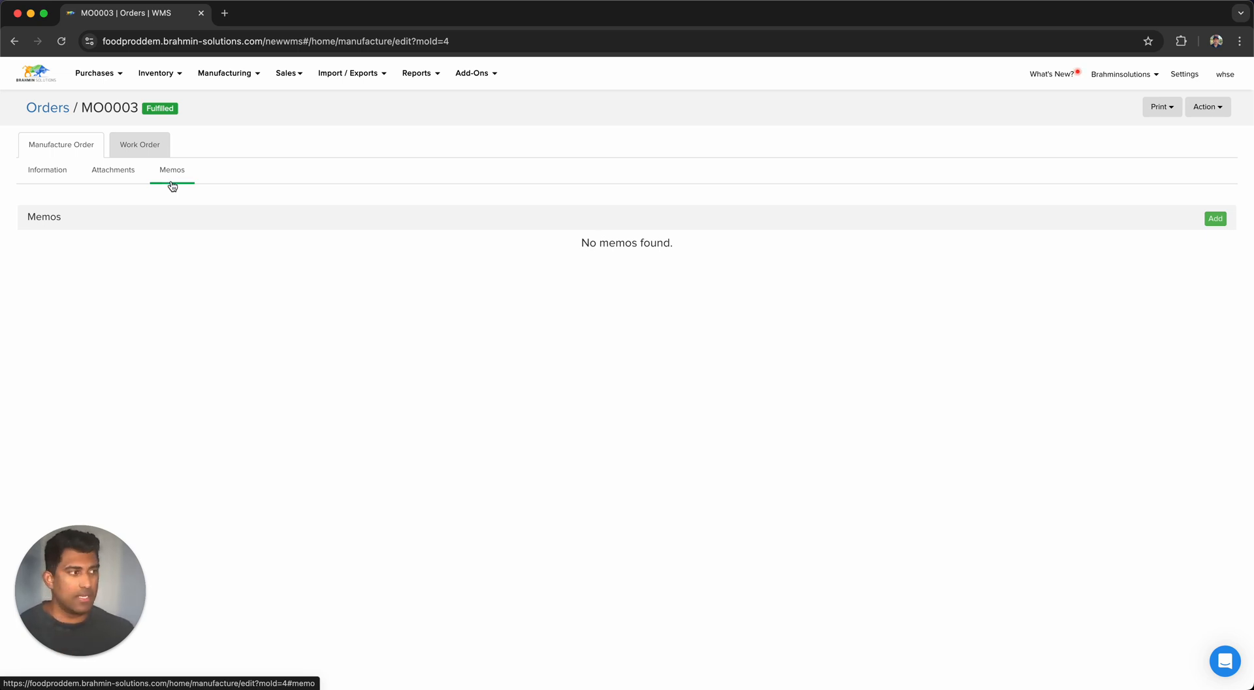
- Open the fulfilled Healthy Grocers sales order from all sales and view the picked inventory of its shipped protein bar carton
{"action": "left_click", "coordinate": [284, 73]}
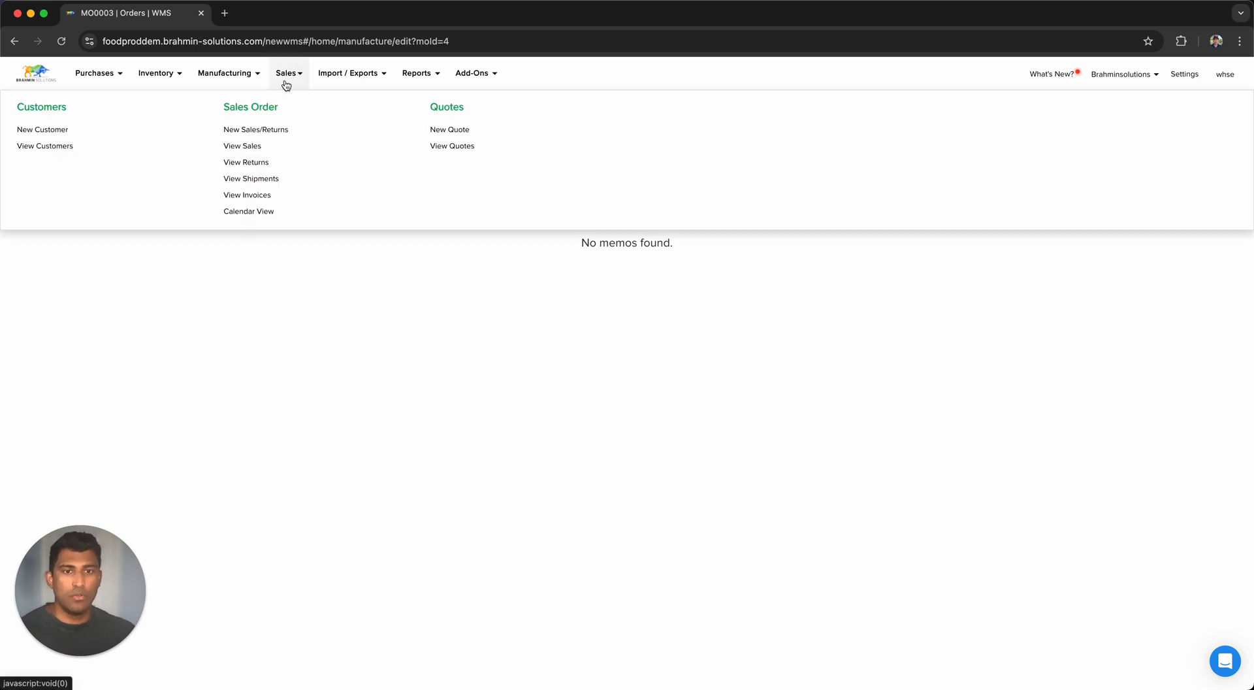
{"action": "left_click", "coordinate": [240, 145]}
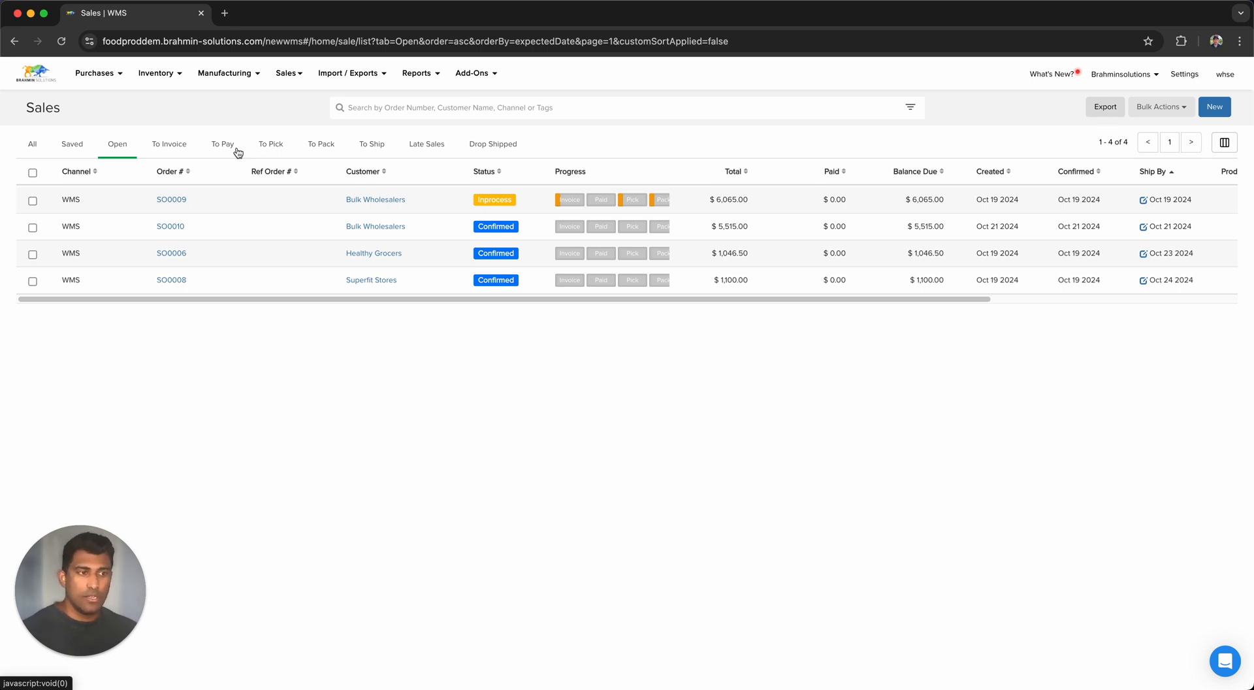
{"action": "left_click", "coordinate": [45, 147]}
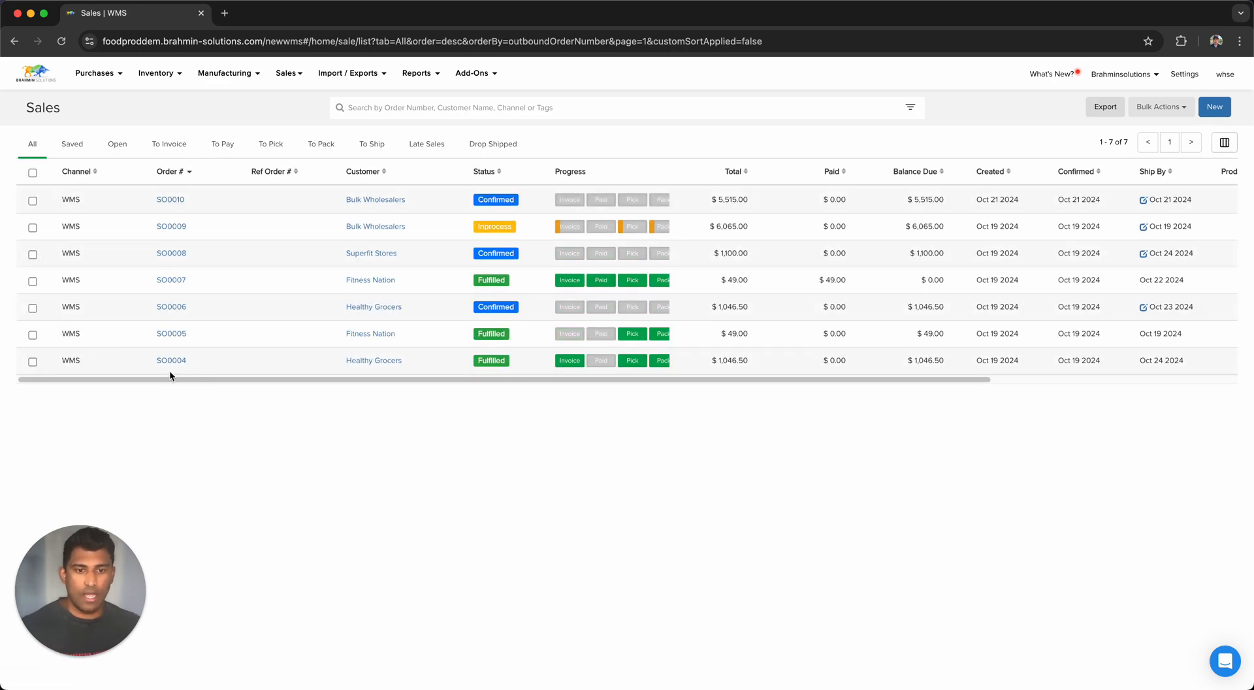
{"action": "left_click", "coordinate": [172, 360]}
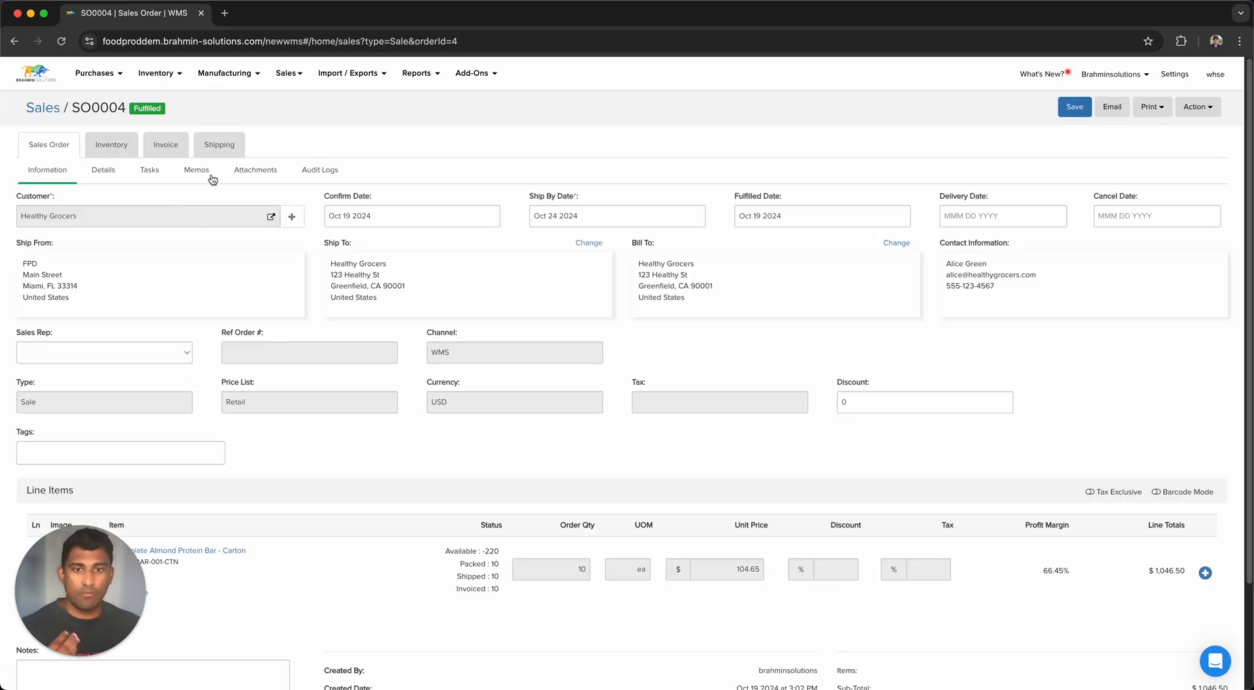
{"action": "left_click", "coordinate": [219, 144]}
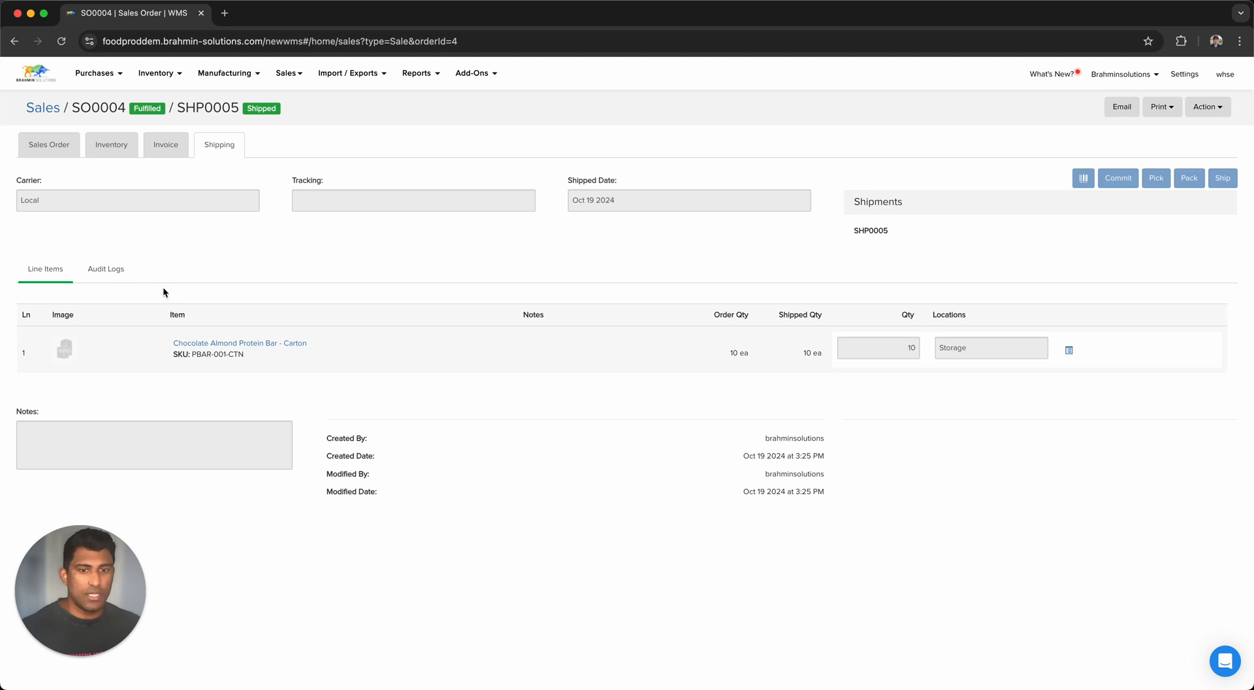
{"action": "left_click", "coordinate": [1068, 350]}
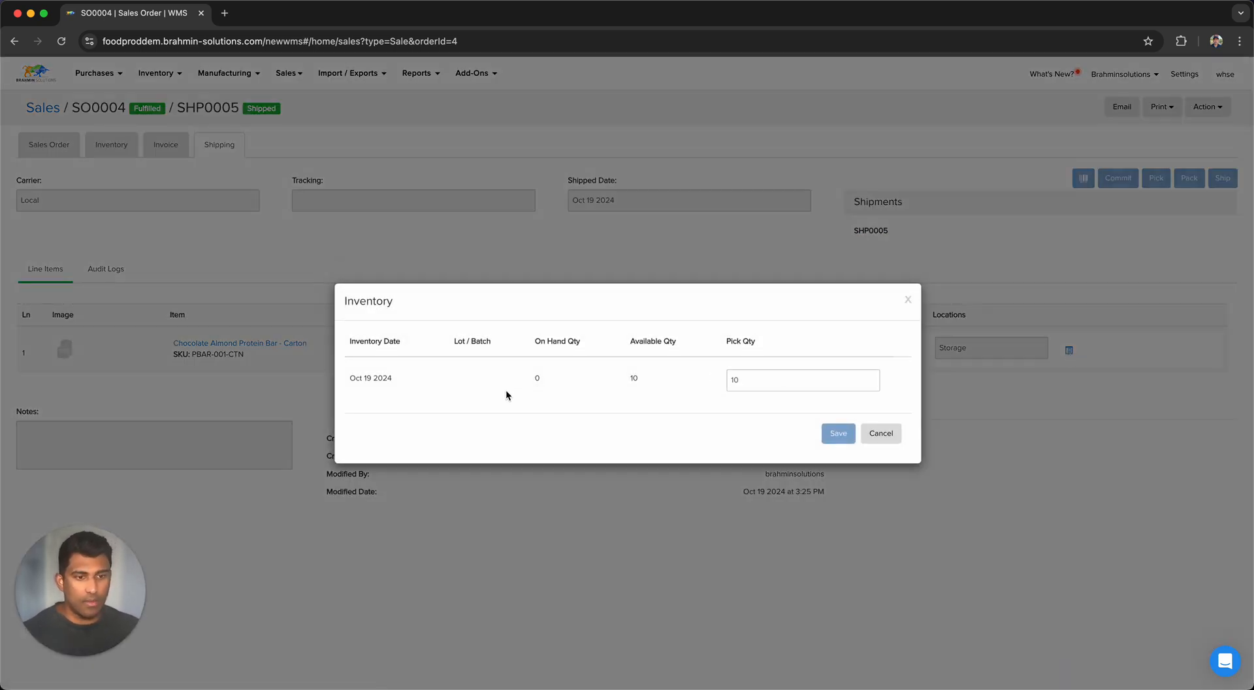
{"action": "left_click", "coordinate": [881, 433]}
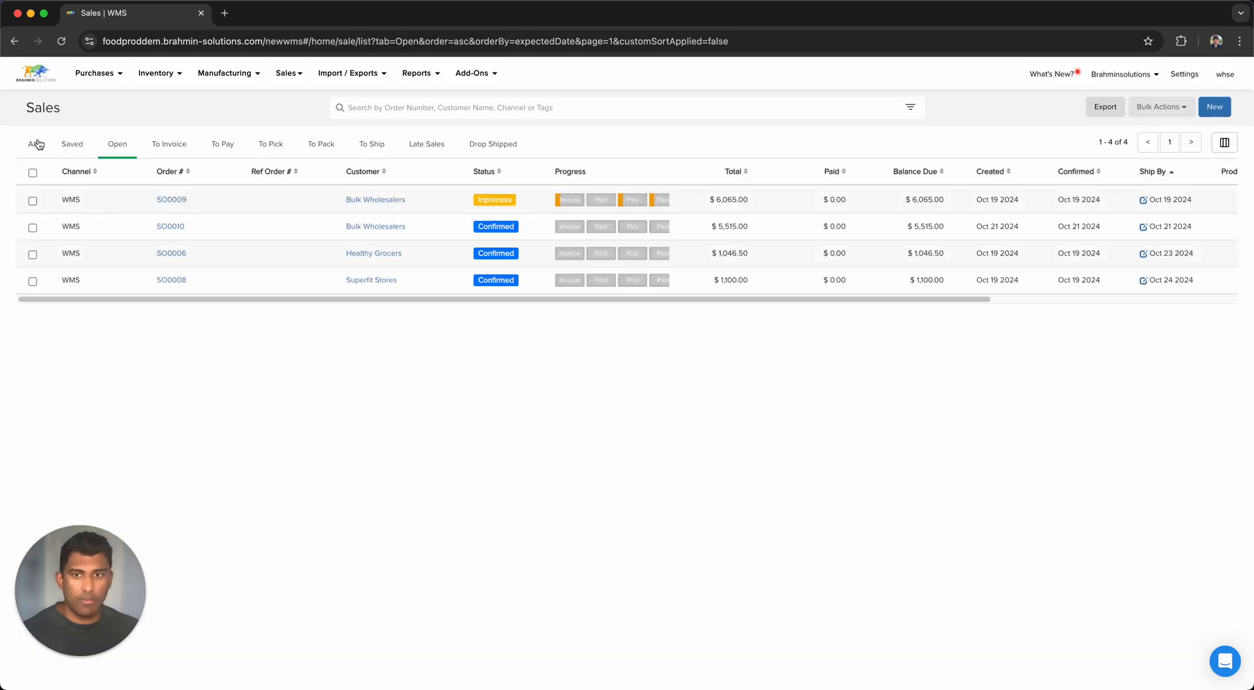
- Open the Fitness Nation sales order with ship-by date Oct 22 2024 and view the lot and expiry details of its shipped item
{"action": "left_click", "coordinate": [38, 144]}
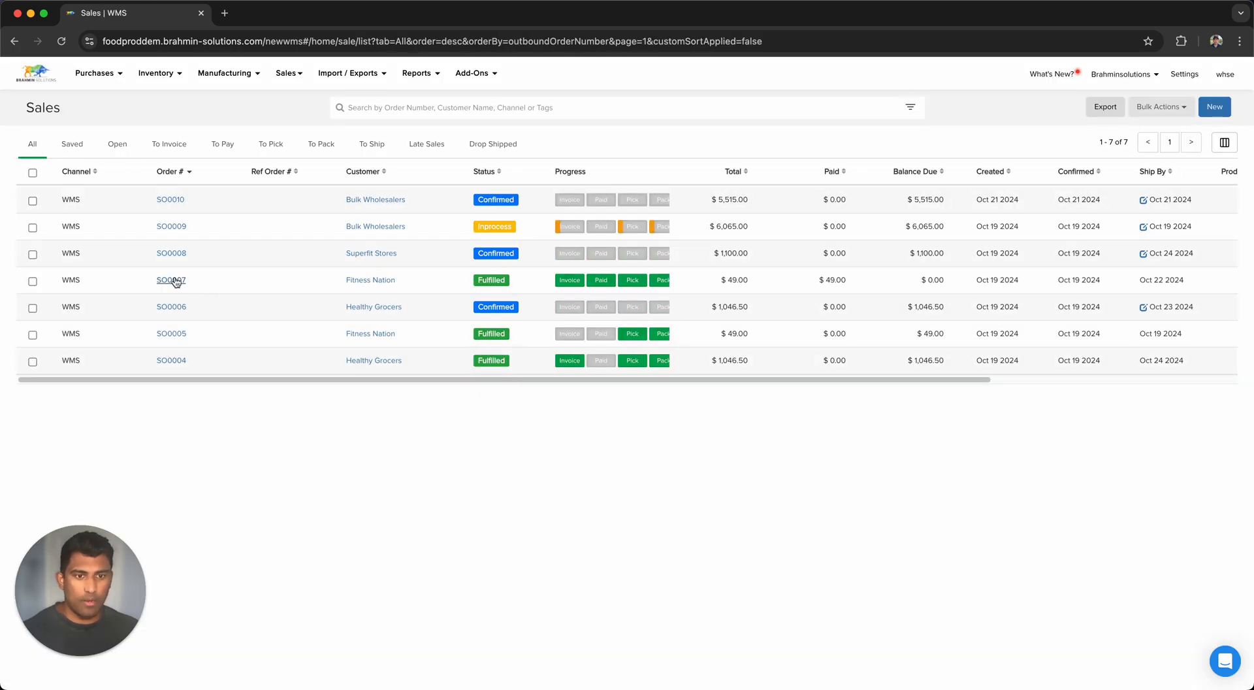
{"action": "left_click", "coordinate": [175, 281]}
{"action": "left_click", "coordinate": [219, 144]}
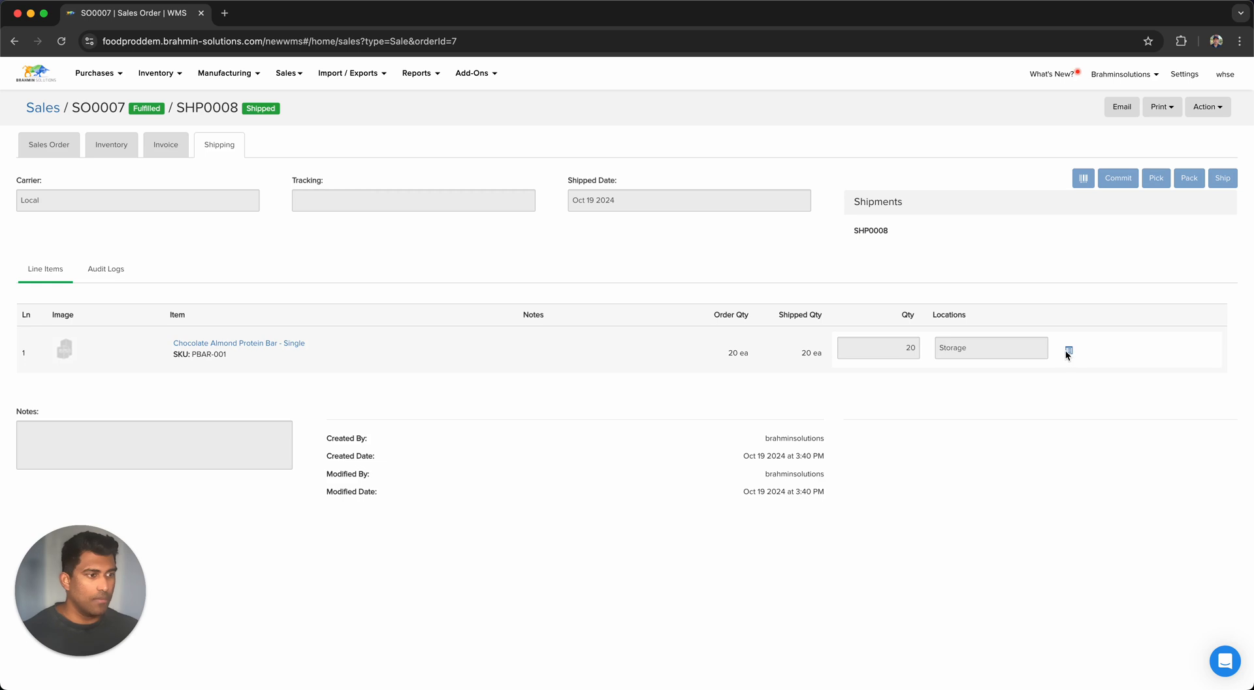
{"action": "left_click", "coordinate": [1065, 351]}
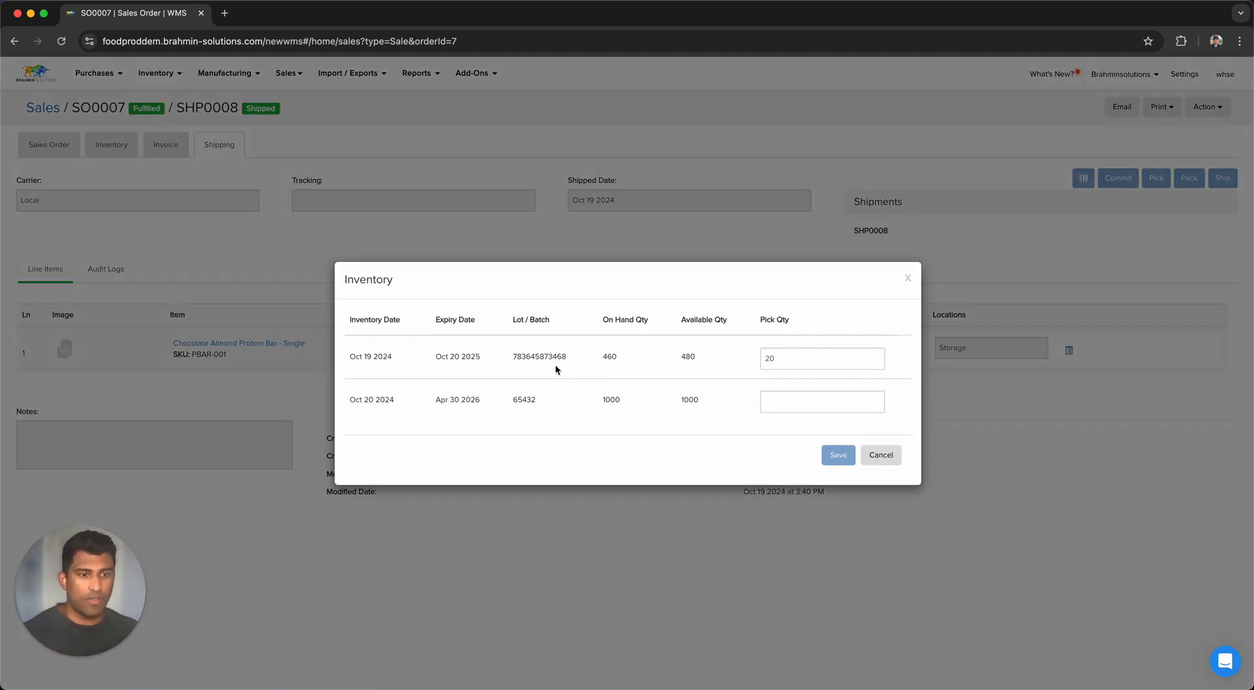
{"action": "left_click", "coordinate": [882, 453]}
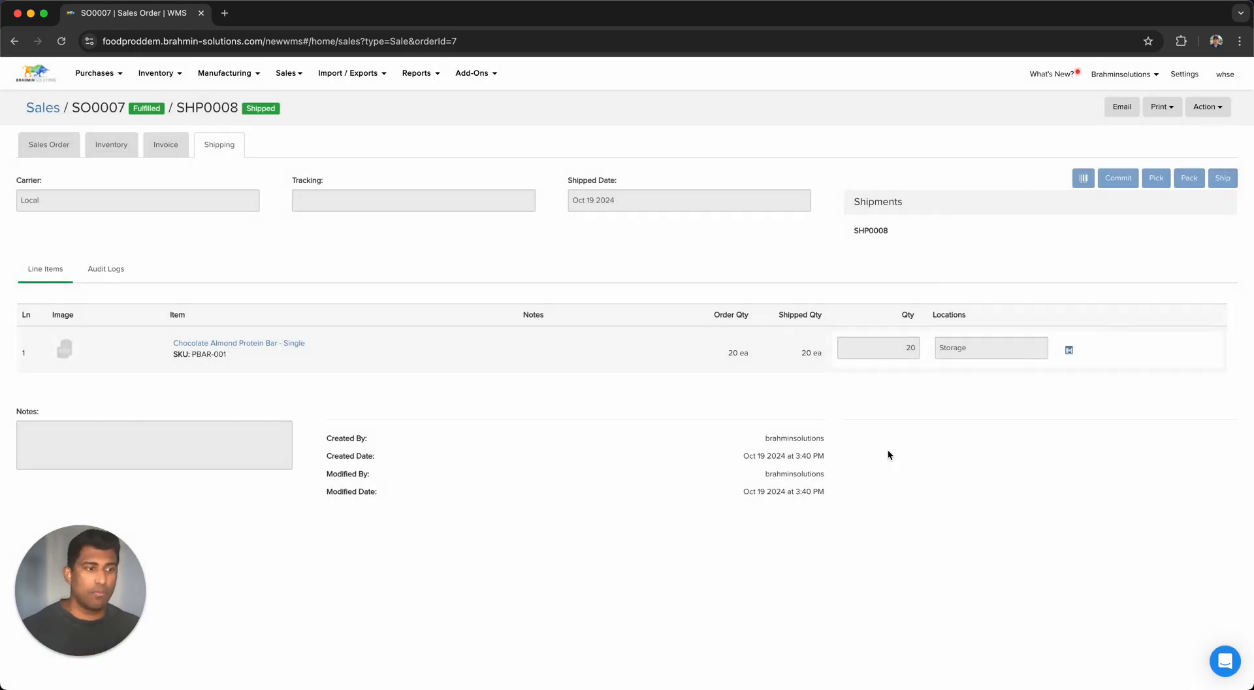
- Open the fulfilled Fitness Nation sales order with ship-by date Oct 19 2024 from all sales and view its shipped item's lot and expiry details
{"action": "left_click", "coordinate": [42, 109]}
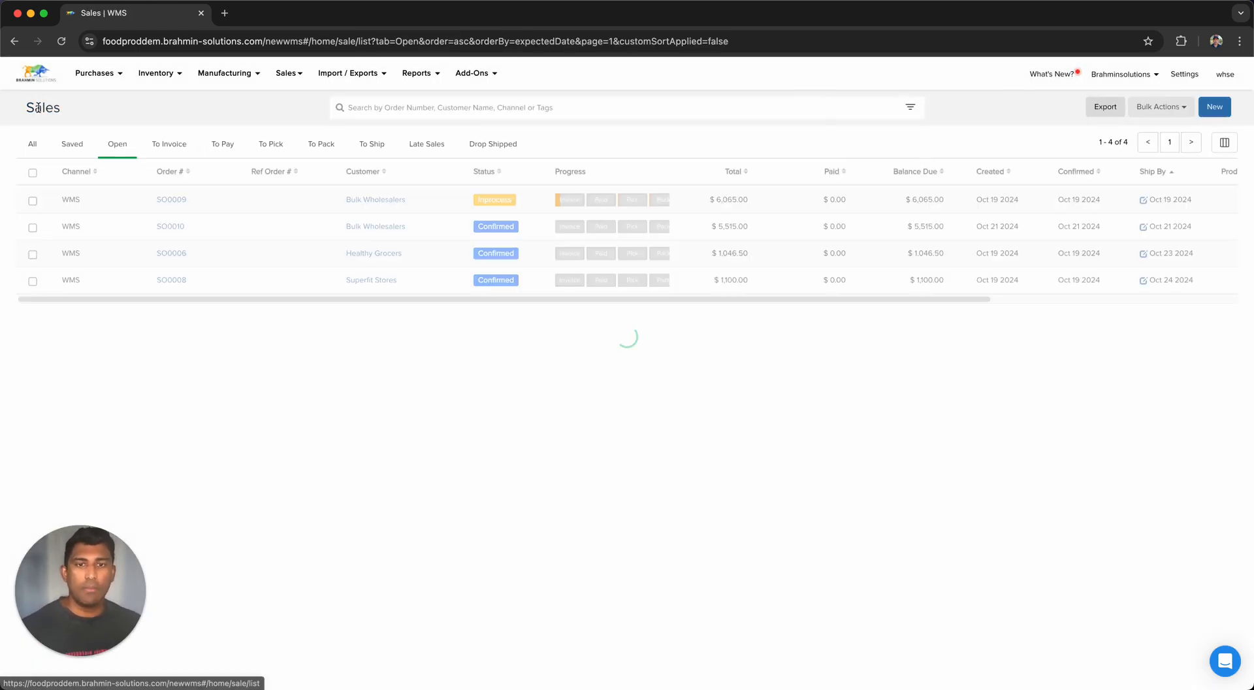
{"action": "left_click", "coordinate": [34, 144]}
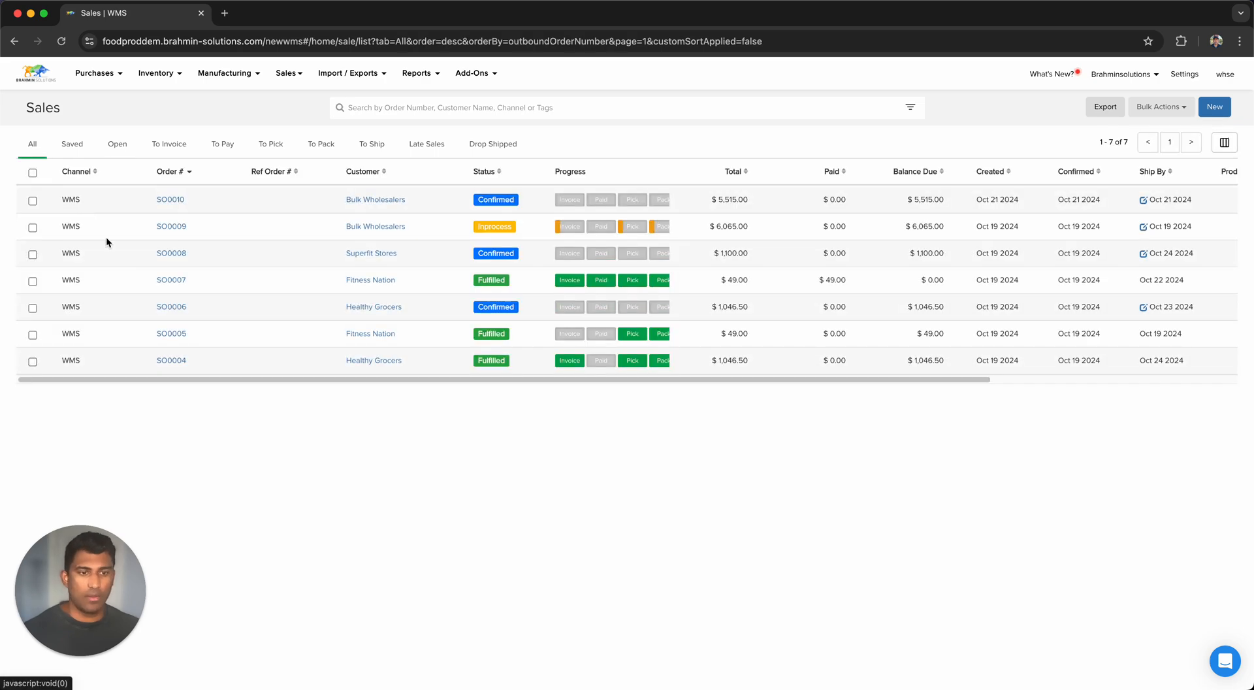
{"action": "left_click", "coordinate": [171, 334]}
{"action": "left_click", "coordinate": [222, 140]}
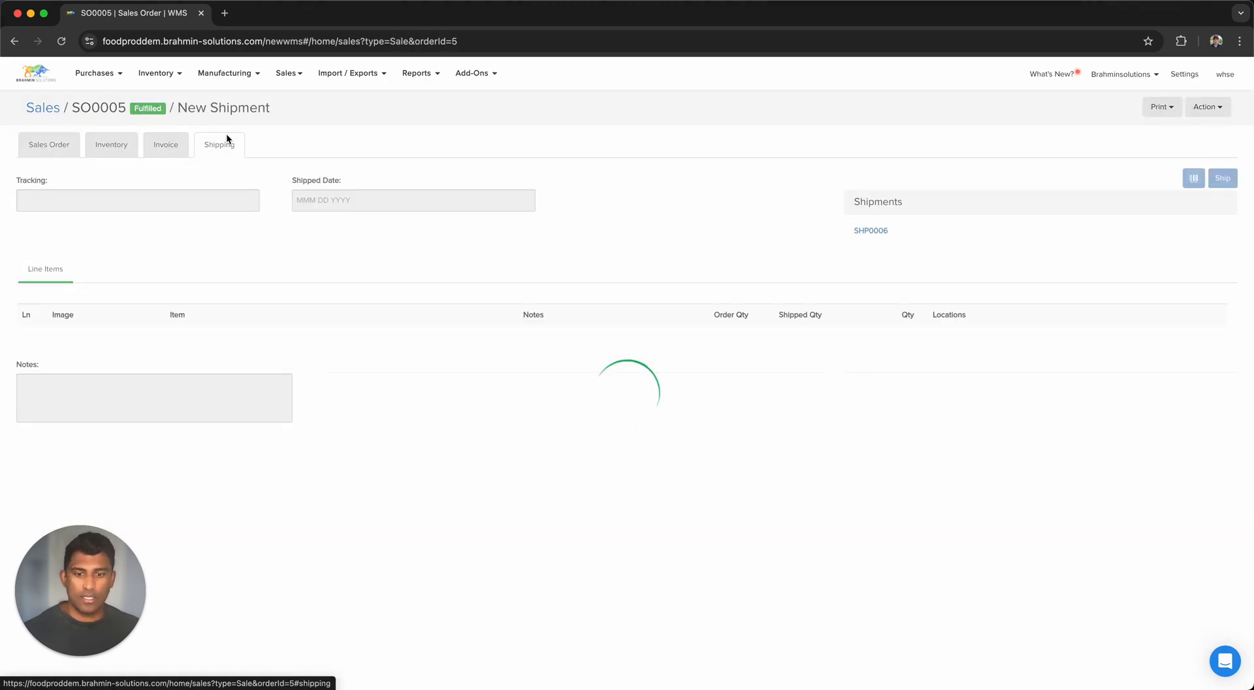
{"action": "left_click", "coordinate": [1069, 353]}
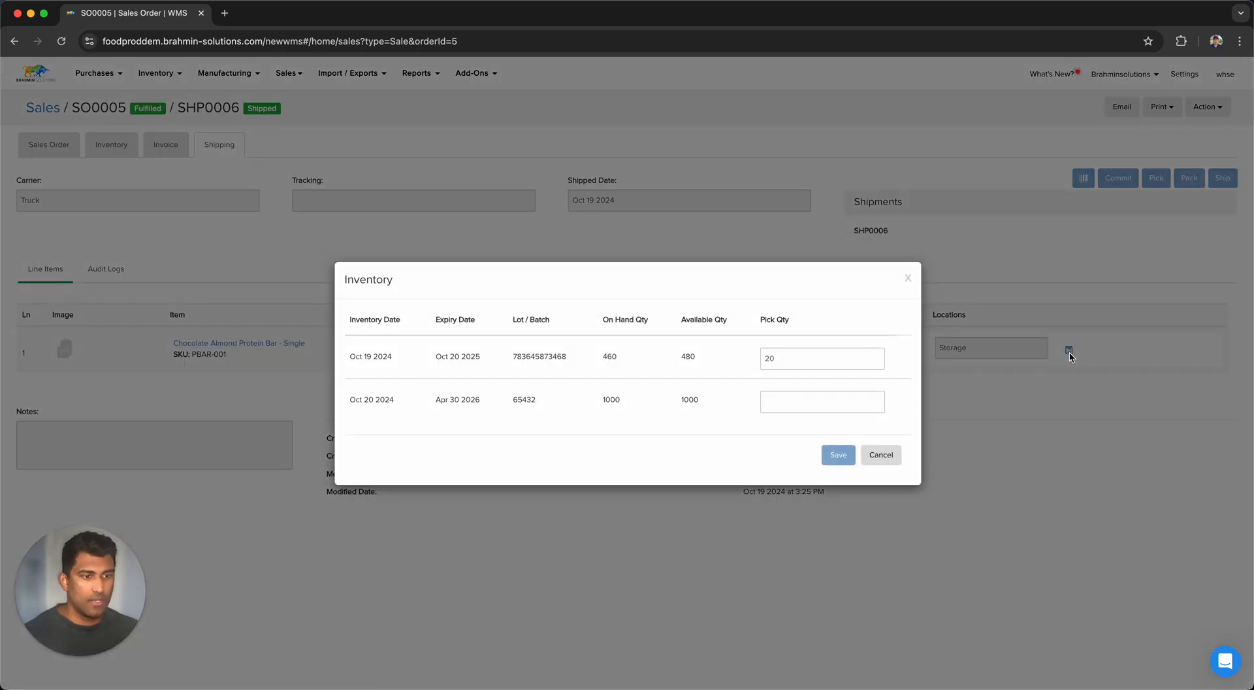
{"action": "left_click", "coordinate": [892, 456]}
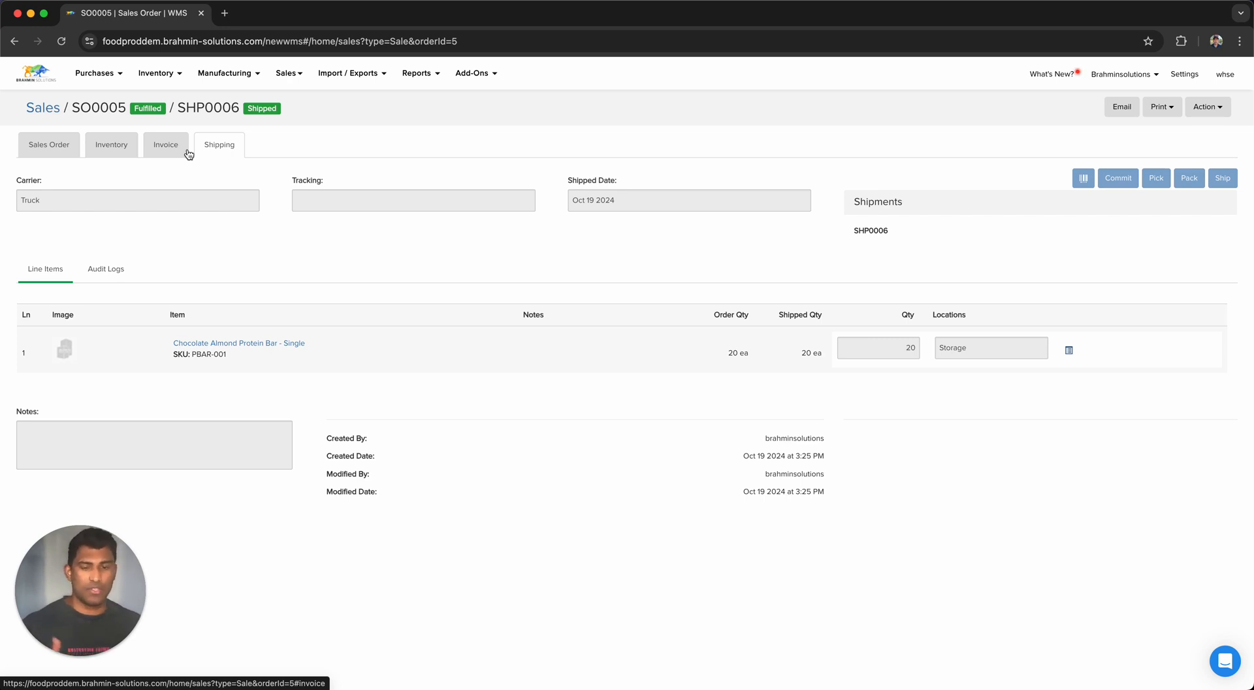
- Return to the Fitness Nation sales order's main record and look through its memos and attachments
{"action": "left_click", "coordinate": [69, 143]}
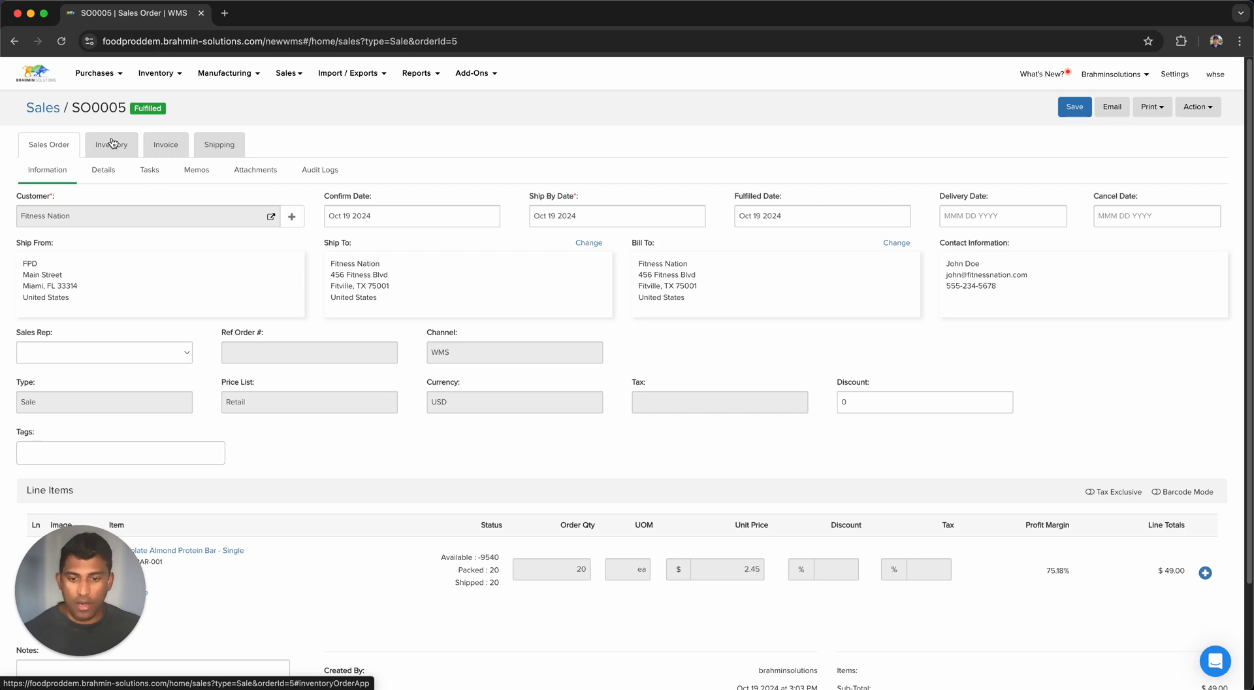
{"action": "left_click", "coordinate": [190, 171]}
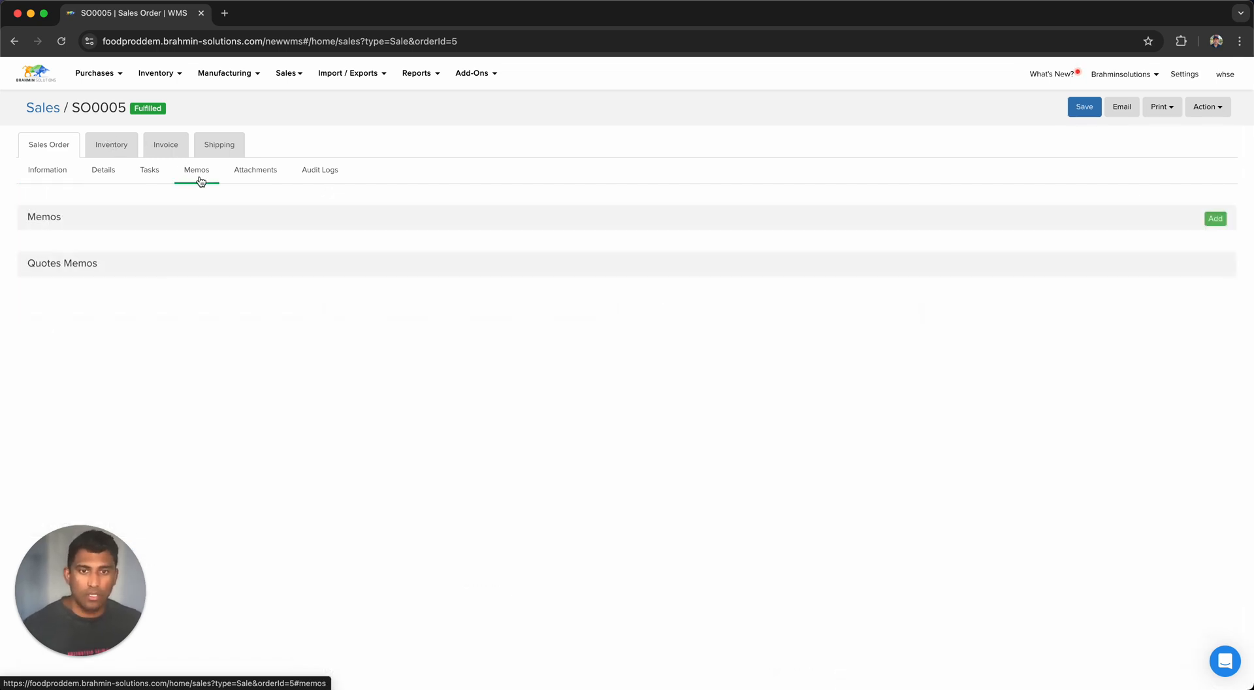
{"action": "left_click", "coordinate": [251, 168]}
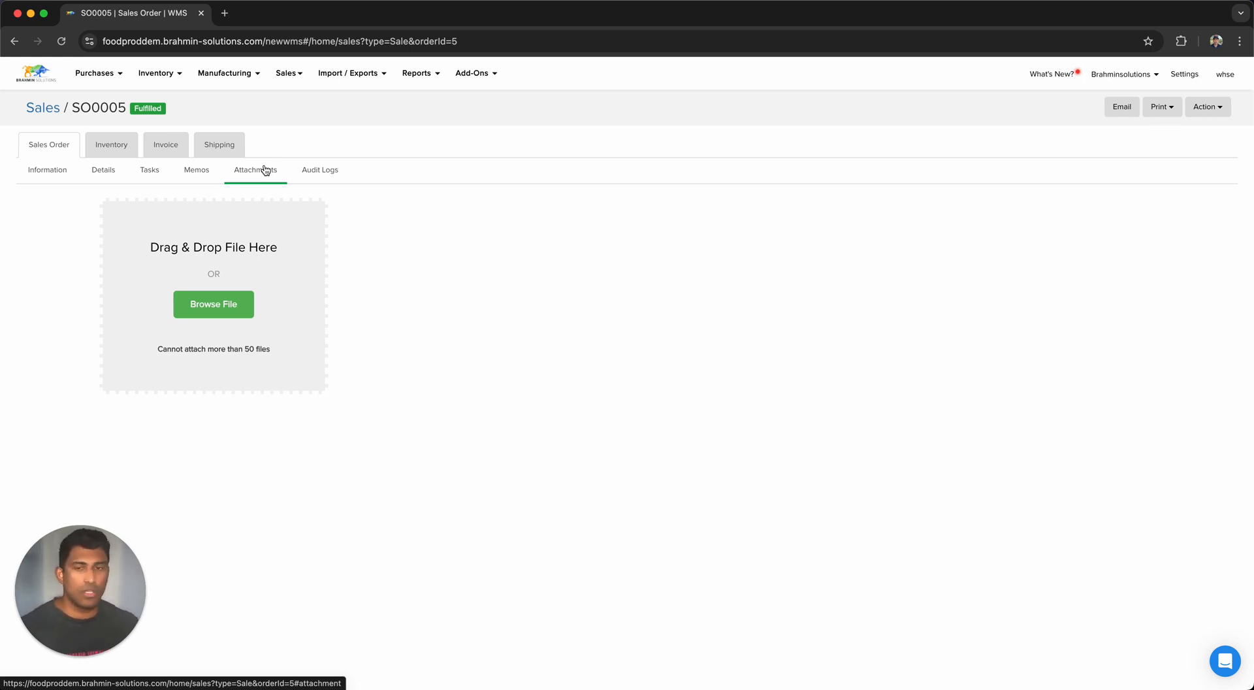
- Go back to the list of all sales and look over the advanced search fields available for sales orders
{"action": "left_click", "coordinate": [42, 108]}
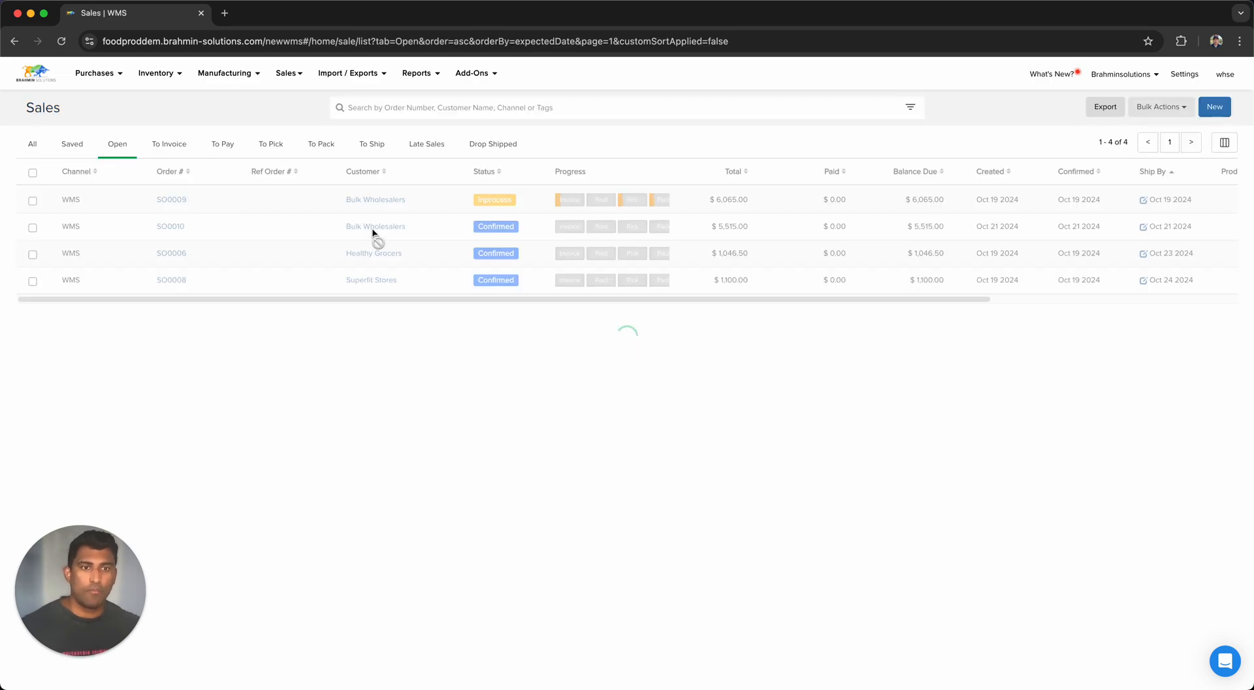
{"action": "left_click", "coordinate": [31, 144]}
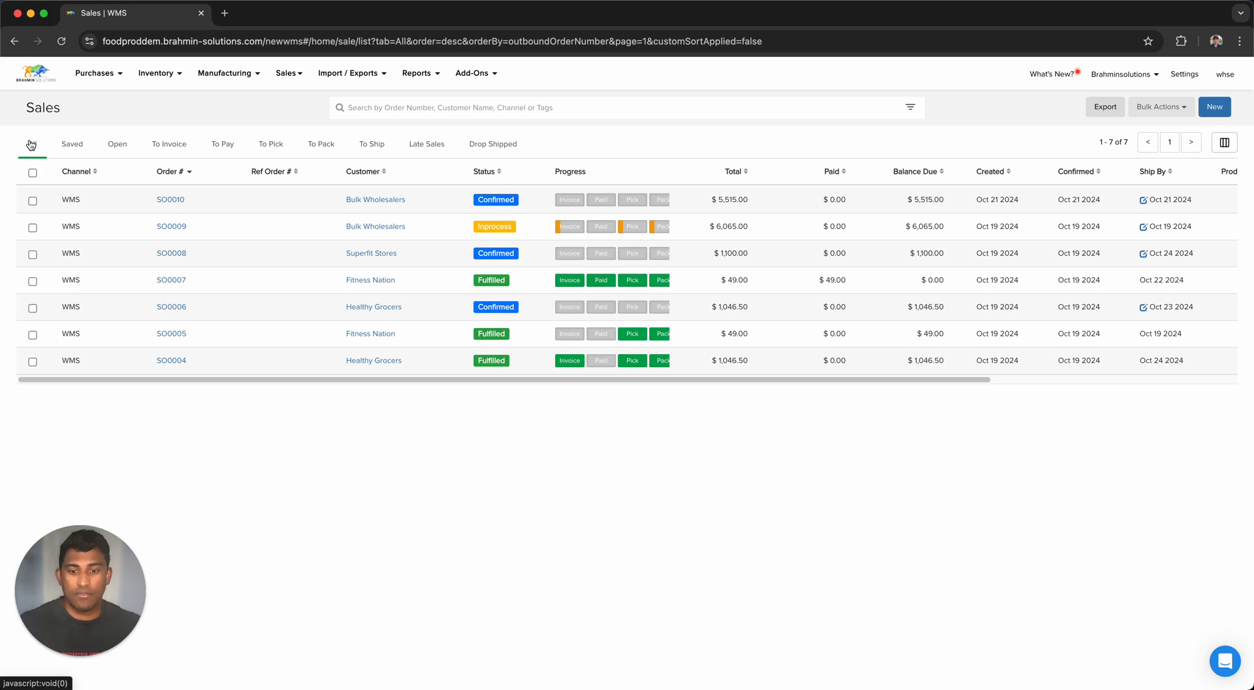
{"action": "left_click", "coordinate": [909, 107]}
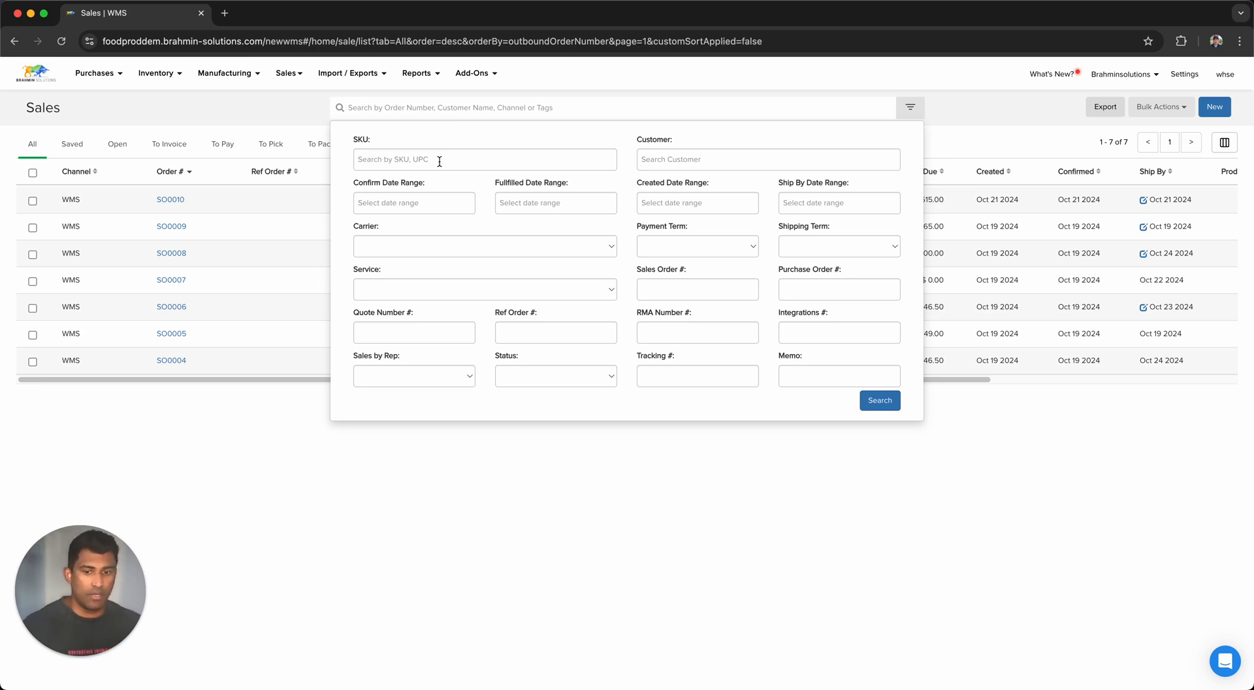
{"action": "left_click", "coordinate": [277, 119]}
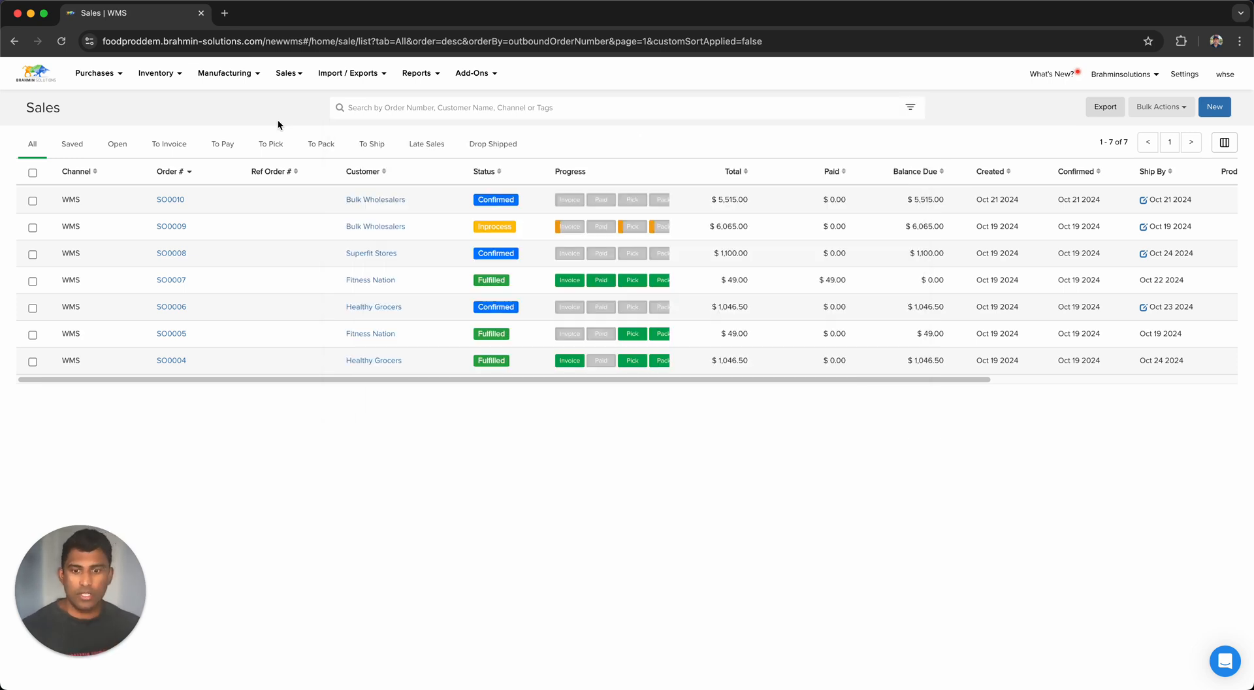
- Open the Batch / Expiry Report, review its filter options and run it for warehouse whse with tracking field status Available
{"action": "left_click", "coordinate": [429, 82]}
{"action": "left_click", "coordinate": [847, 162]}
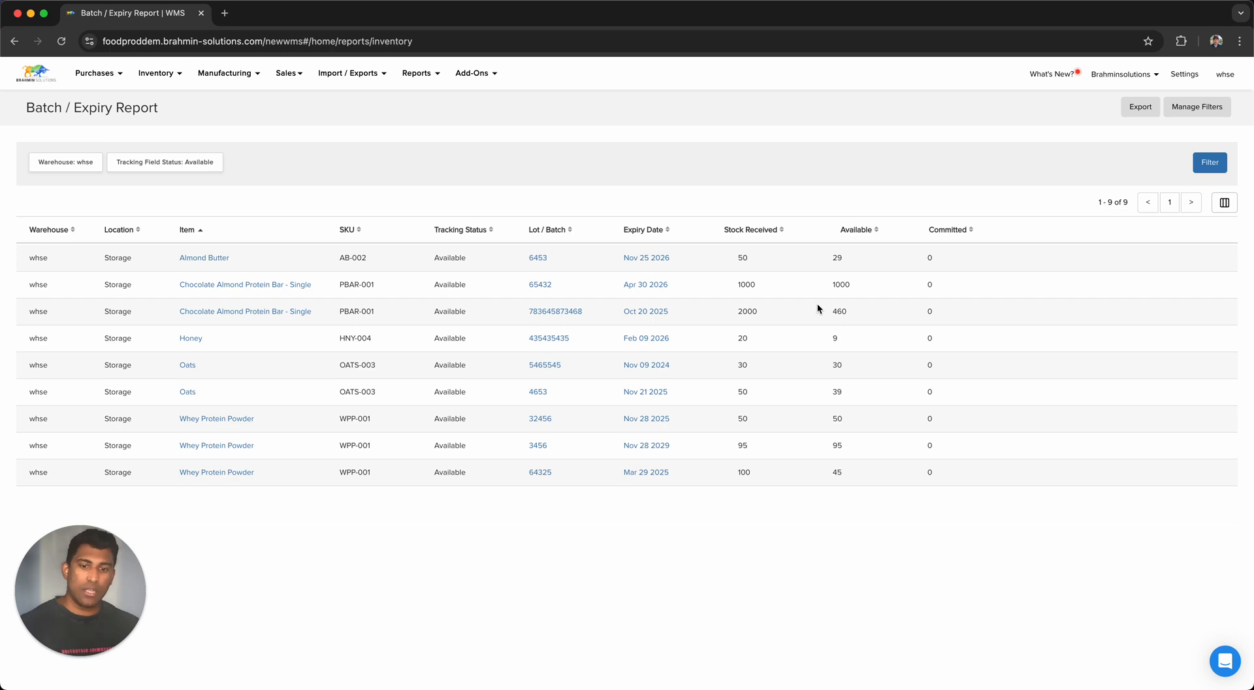
{"action": "left_click", "coordinate": [1185, 110]}
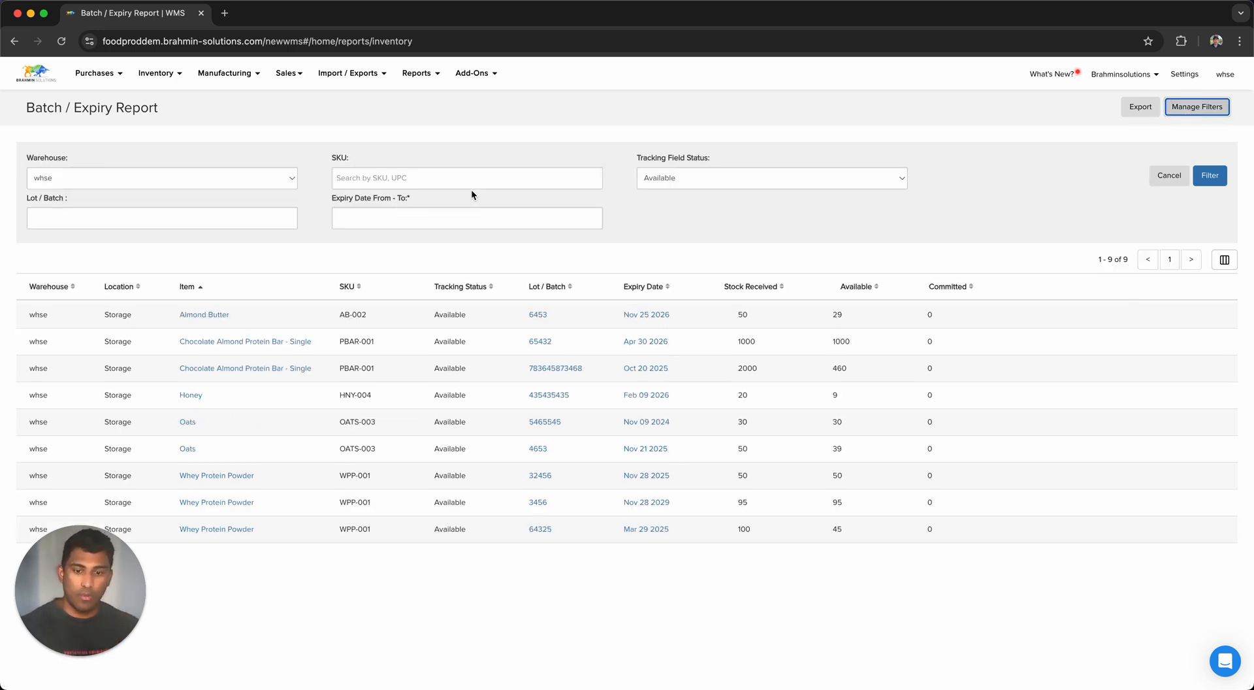
{"action": "left_click", "coordinate": [675, 184]}
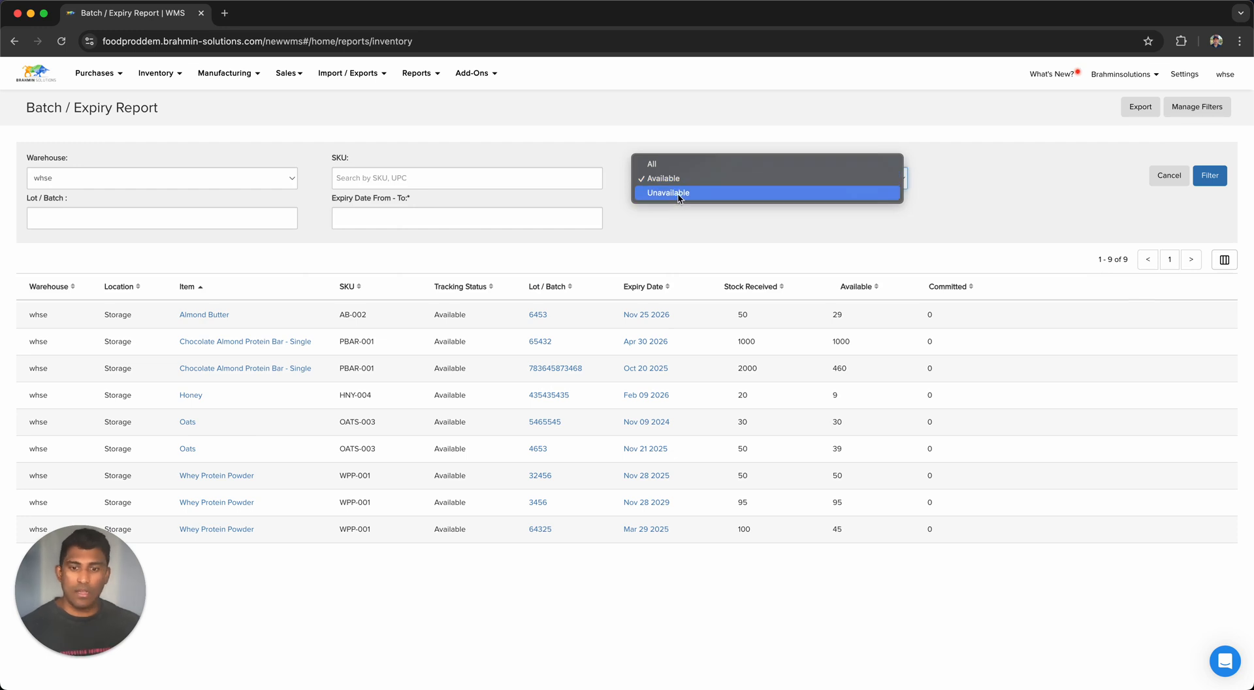
{"action": "left_click", "coordinate": [789, 176]}
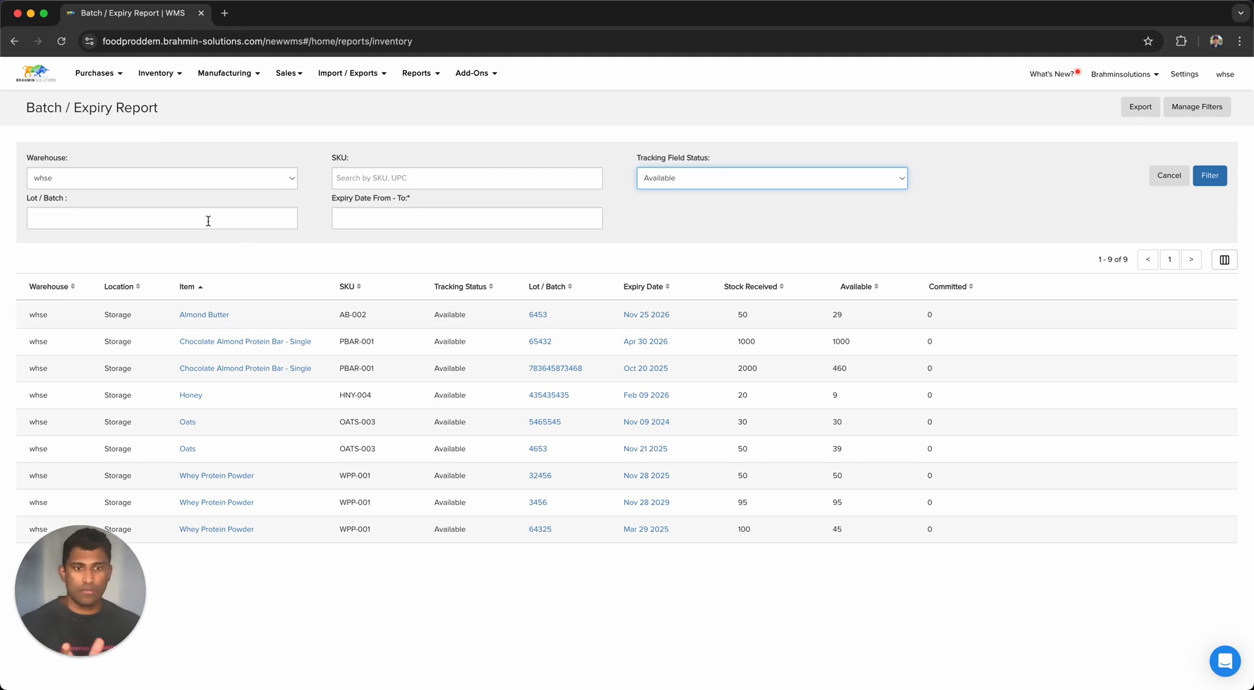
{"action": "left_click", "coordinate": [1209, 177]}
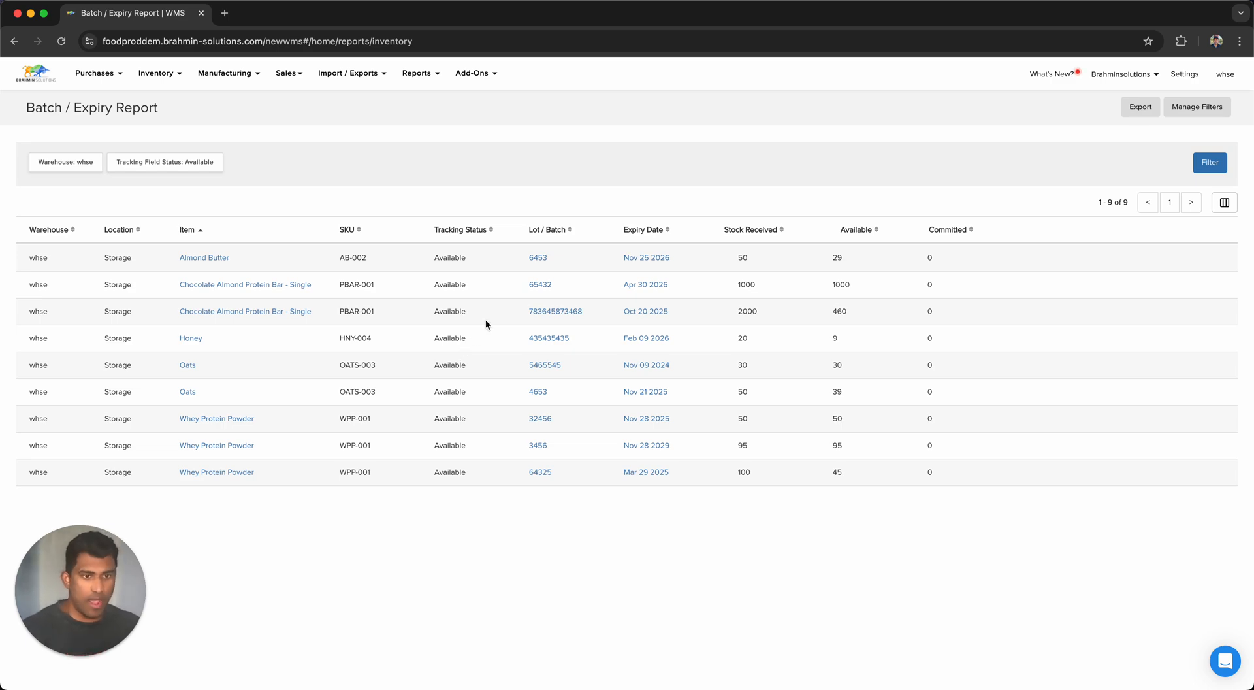
- View the transaction history of Almond Butter lot 6453 and of the single protein bar lot expiring Oct 20 2025
{"action": "left_click", "coordinate": [537, 259]}
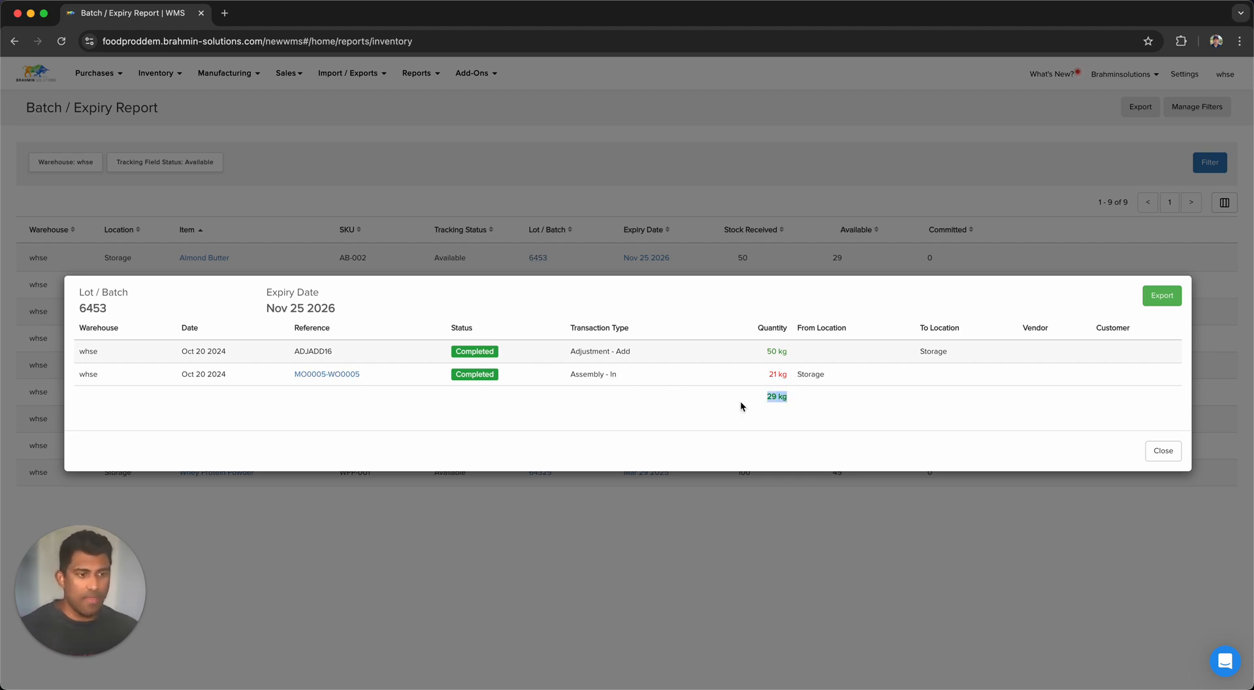
{"action": "left_click", "coordinate": [1162, 450]}
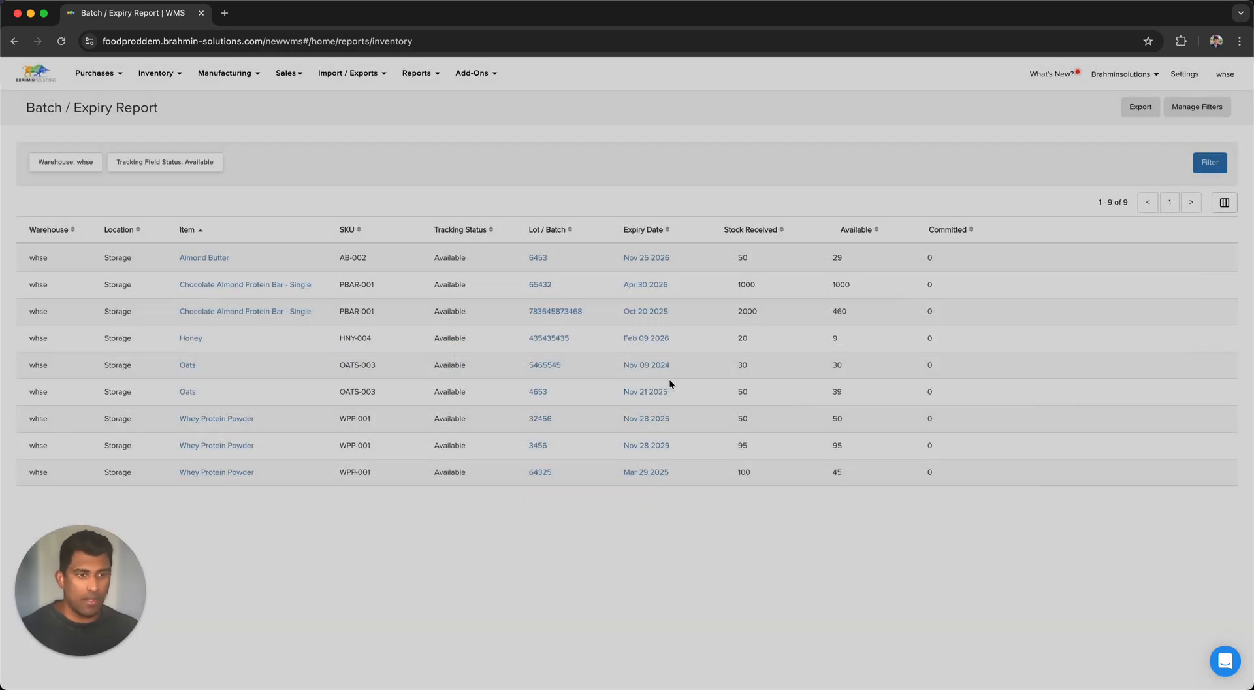
{"action": "left_click", "coordinate": [539, 311]}
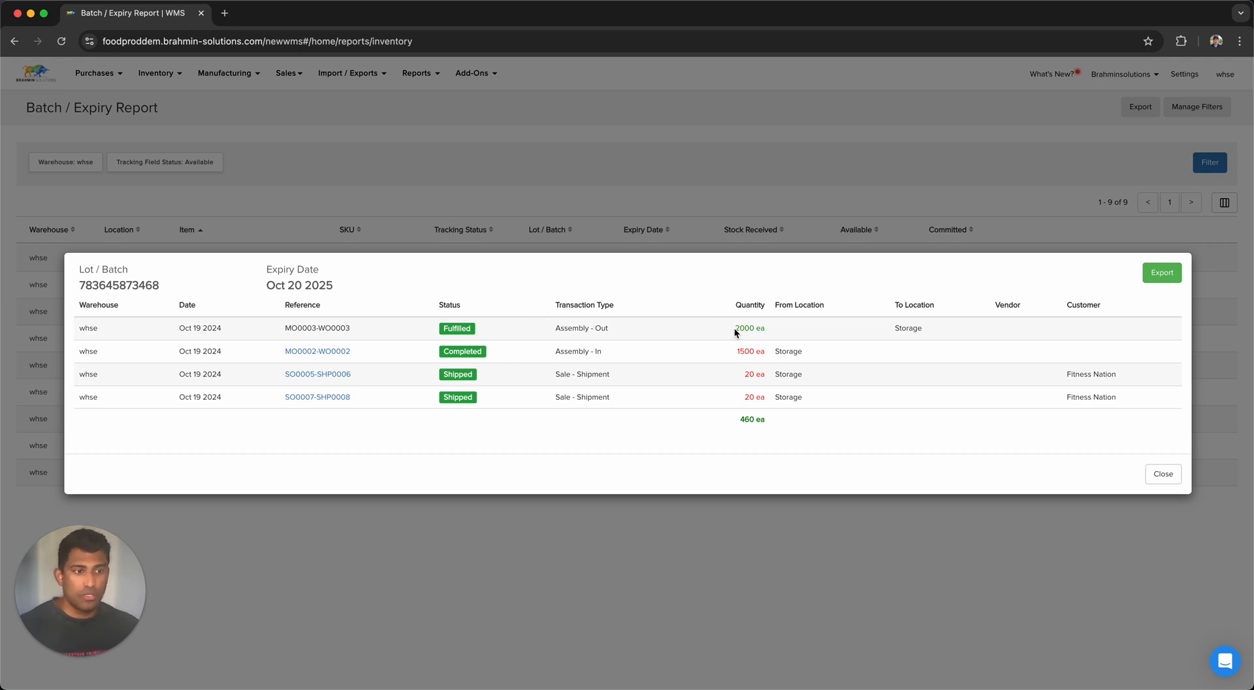
{"action": "double_click", "coordinate": [300, 327]}
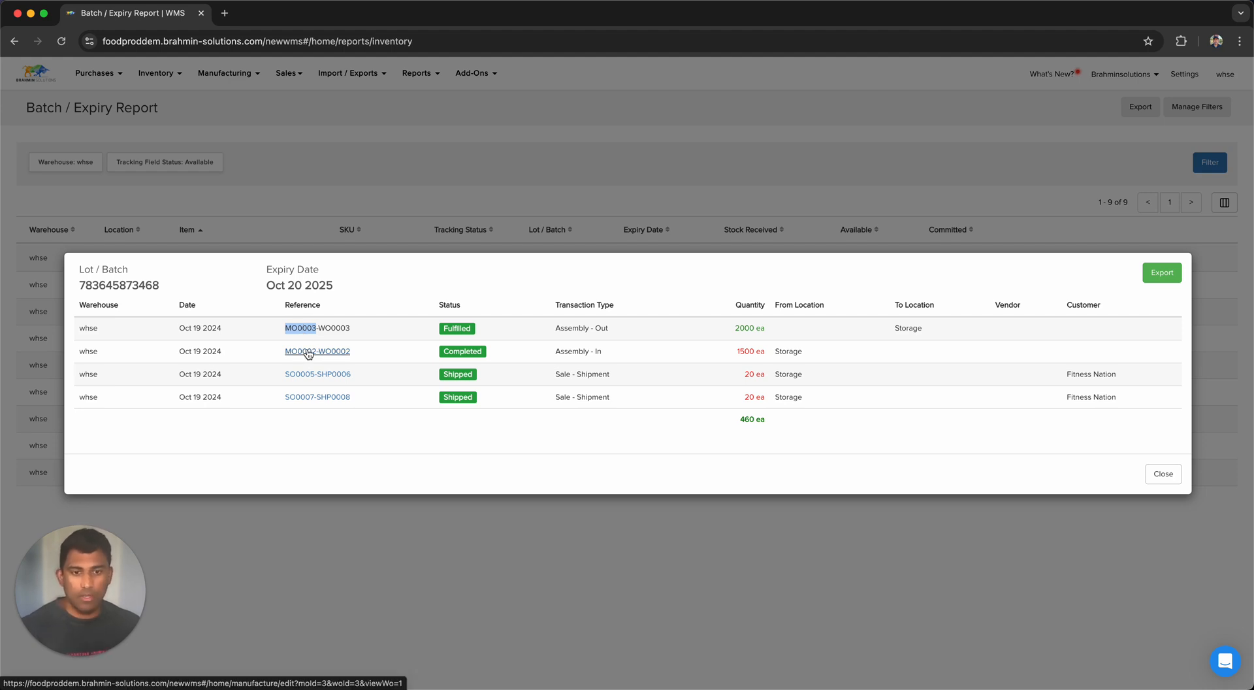
- Open the completed work order that consumed the protein bar lot, and check the customer on the lot's sale shipments
{"action": "left_click", "coordinate": [308, 352]}
{"action": "left_click", "coordinate": [153, 24]}
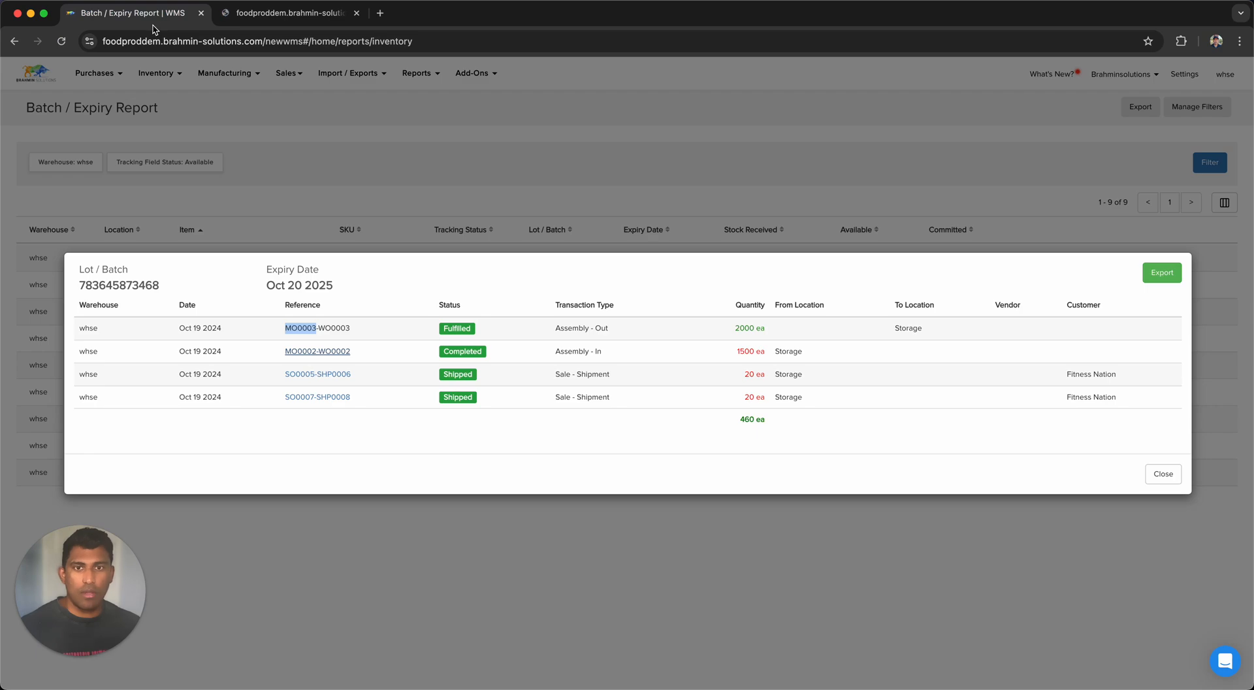
{"action": "left_click", "coordinate": [300, 15]}
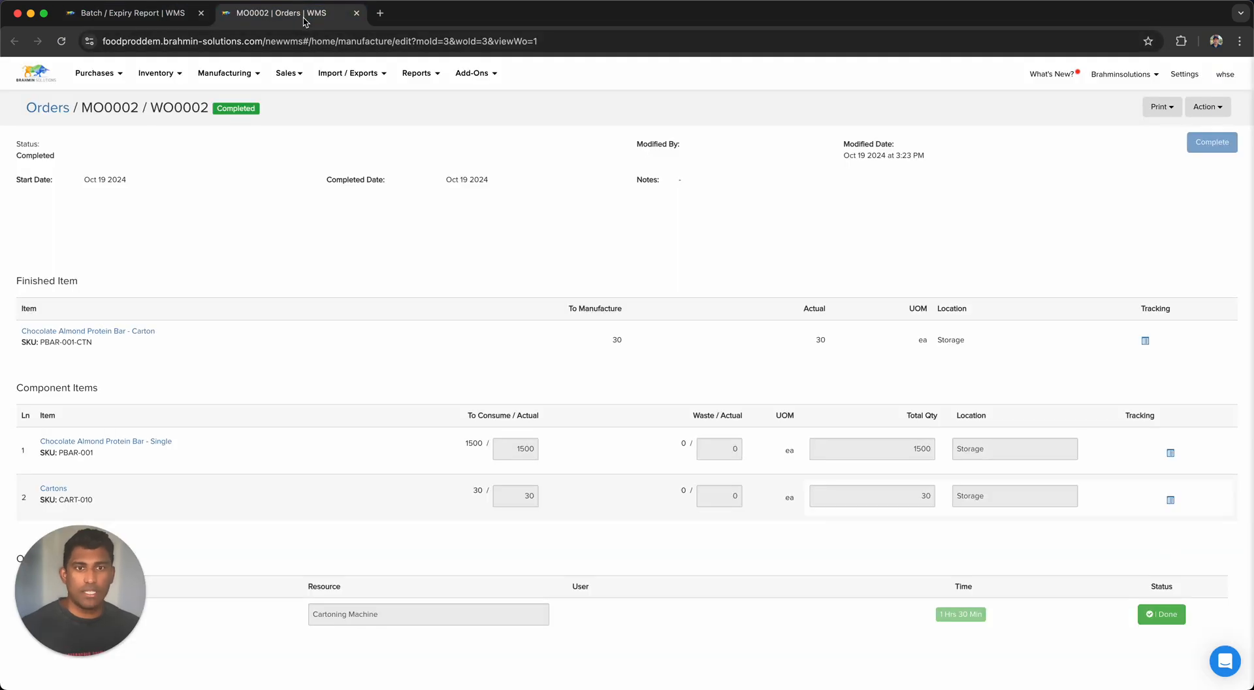
{"action": "left_click", "coordinate": [108, 14]}
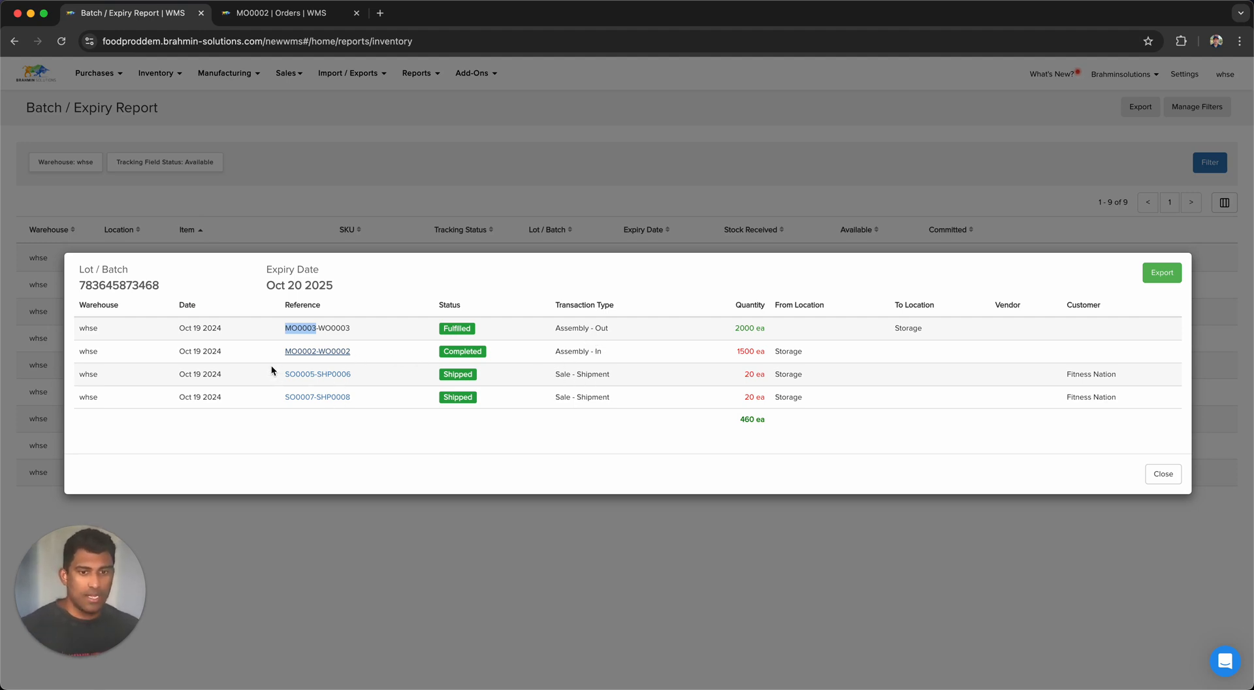
{"action": "left_click_drag", "start_coordinate": [1055, 378], "coordinate": [1069, 398]}
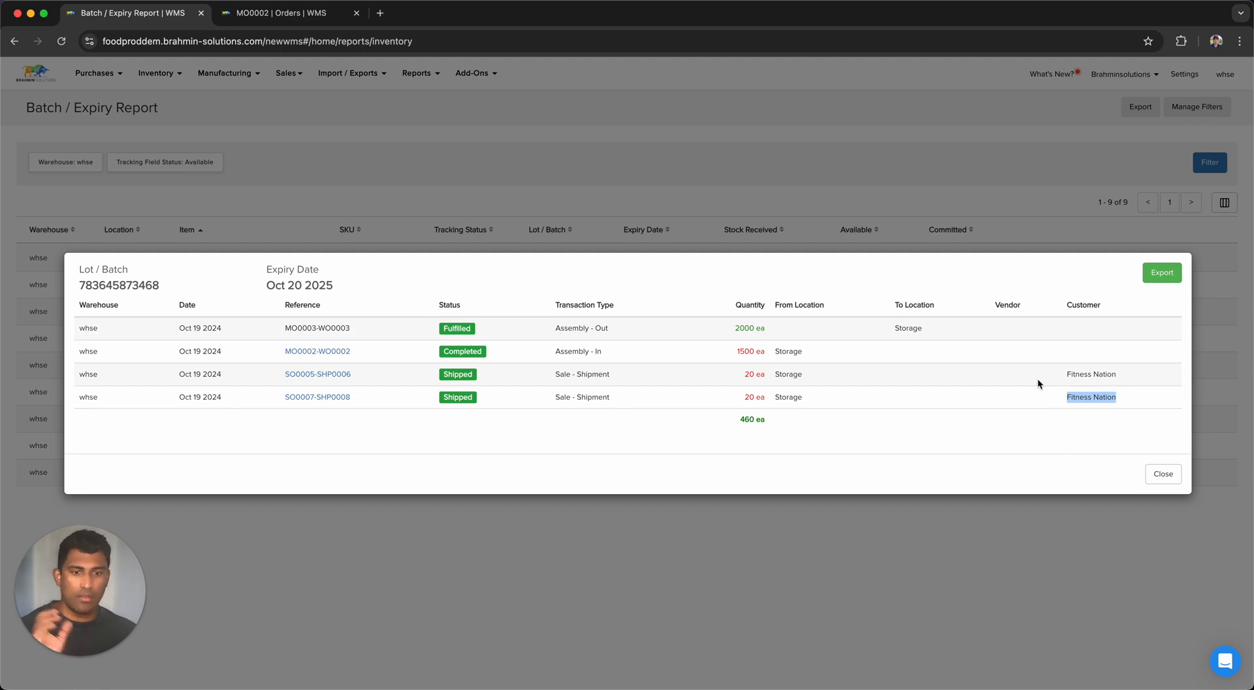
{"action": "left_click", "coordinate": [1150, 467]}
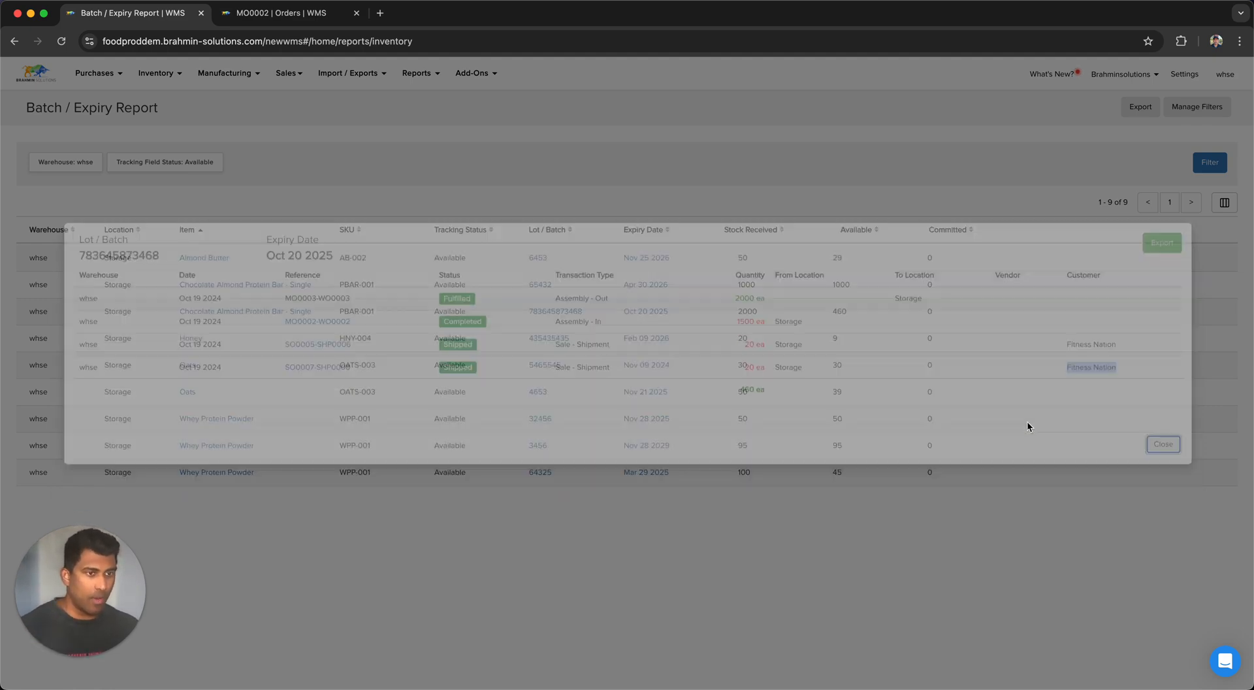
- View the transaction histories of Honey lot 435435435 and Oats lot 4653
{"action": "left_click", "coordinate": [549, 337]}
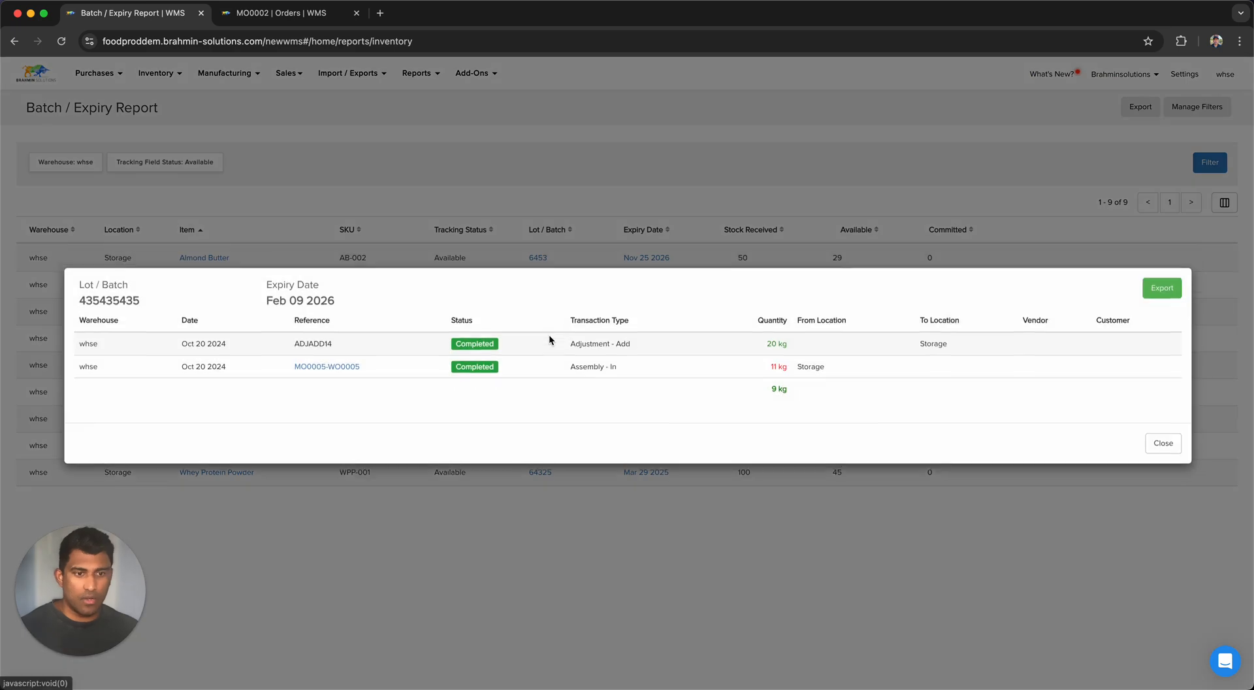
{"action": "left_click", "coordinate": [1163, 450]}
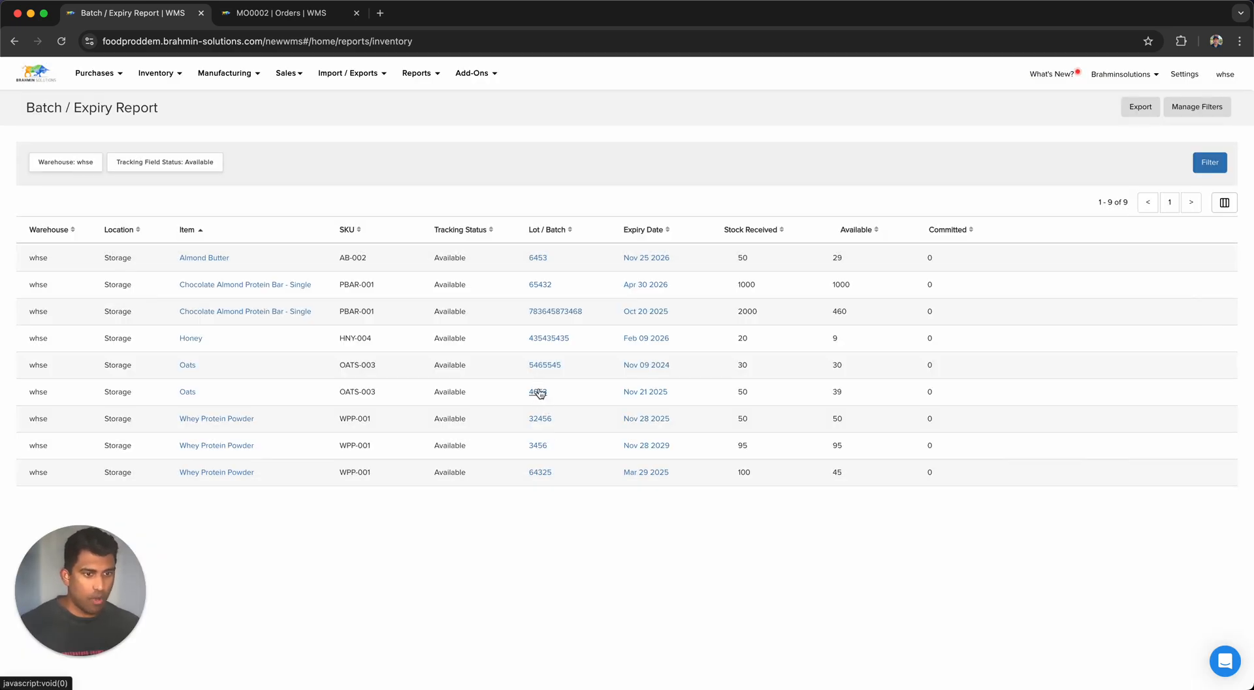
{"action": "left_click", "coordinate": [537, 392]}
{"action": "left_click", "coordinate": [1161, 451]}
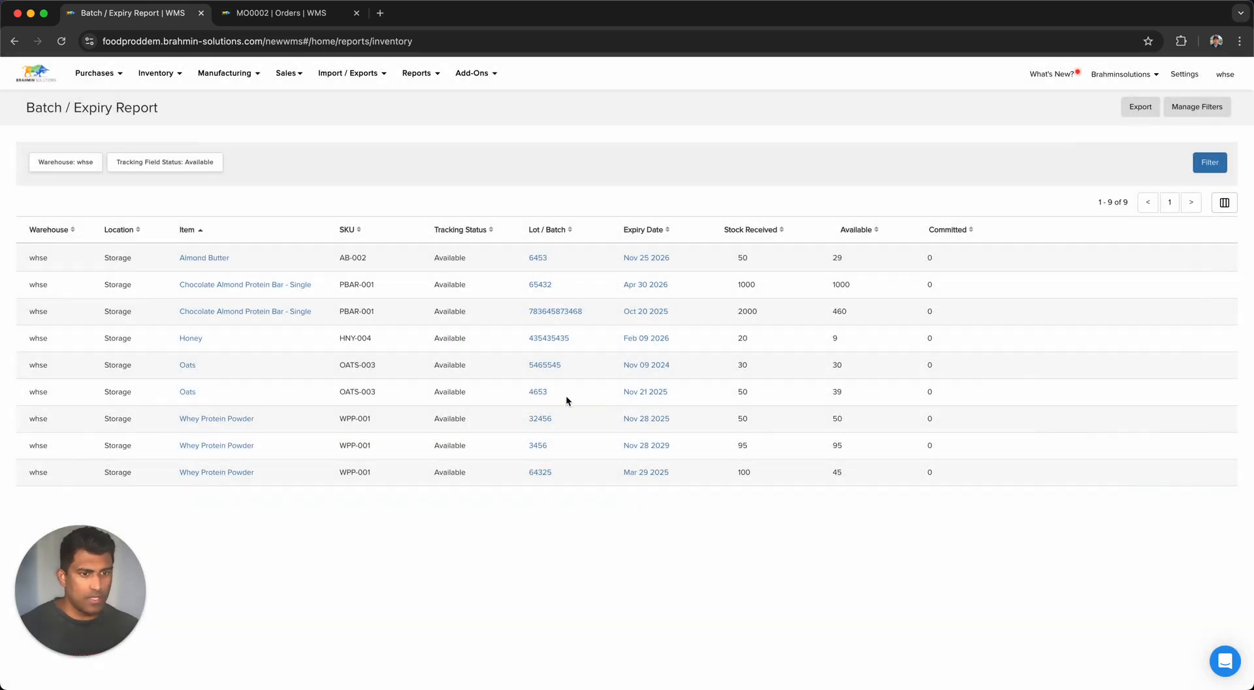
- View the transaction history of Oats lot 5465545 and trace it to its Grainy Goods purchase order
{"action": "left_click", "coordinate": [534, 366]}
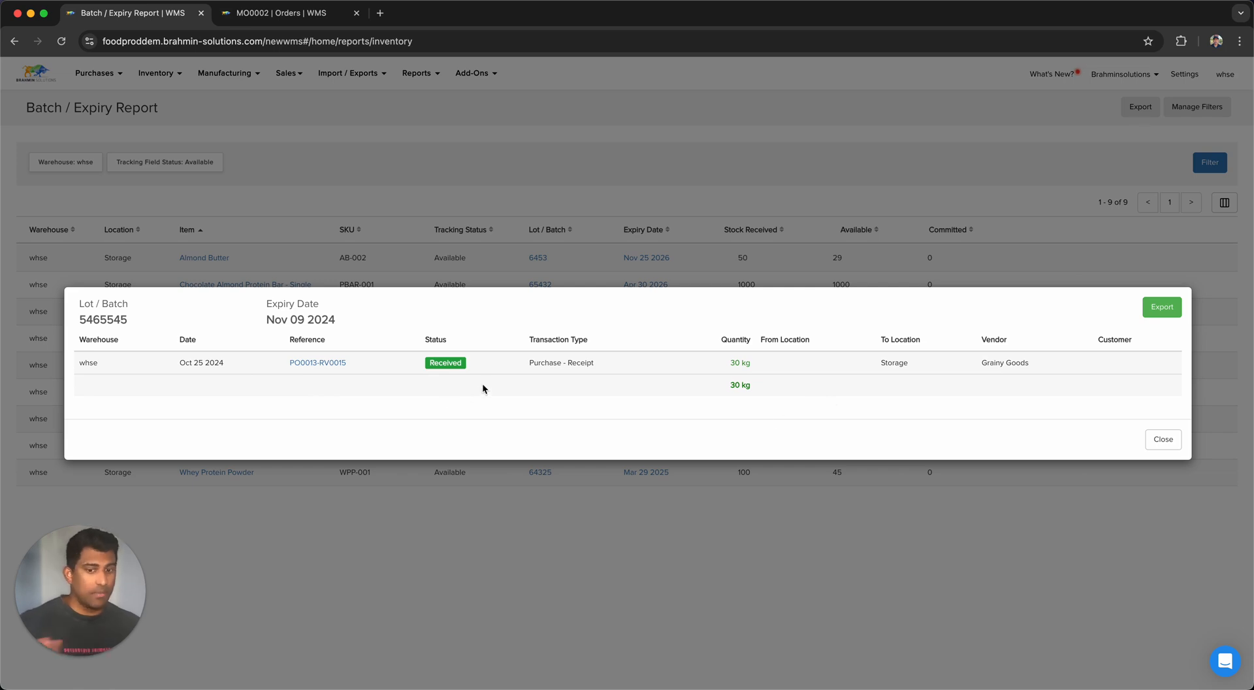
{"action": "left_click", "coordinate": [318, 363]}
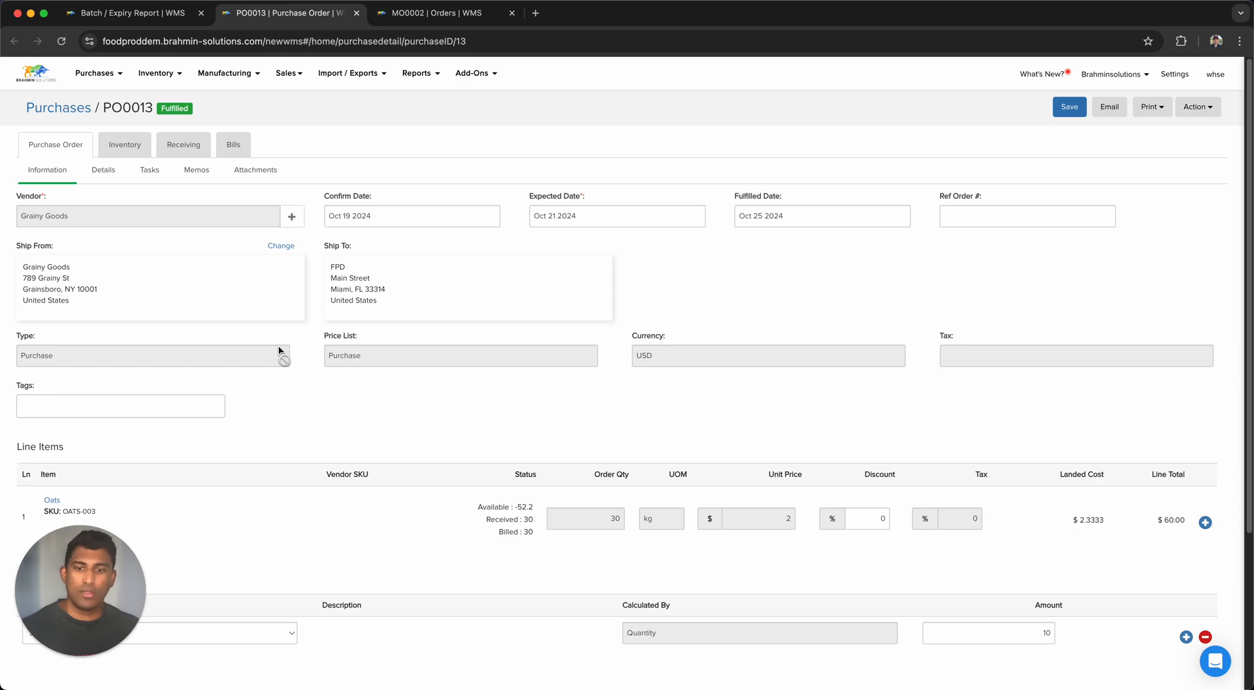
{"action": "left_click", "coordinate": [155, 13]}
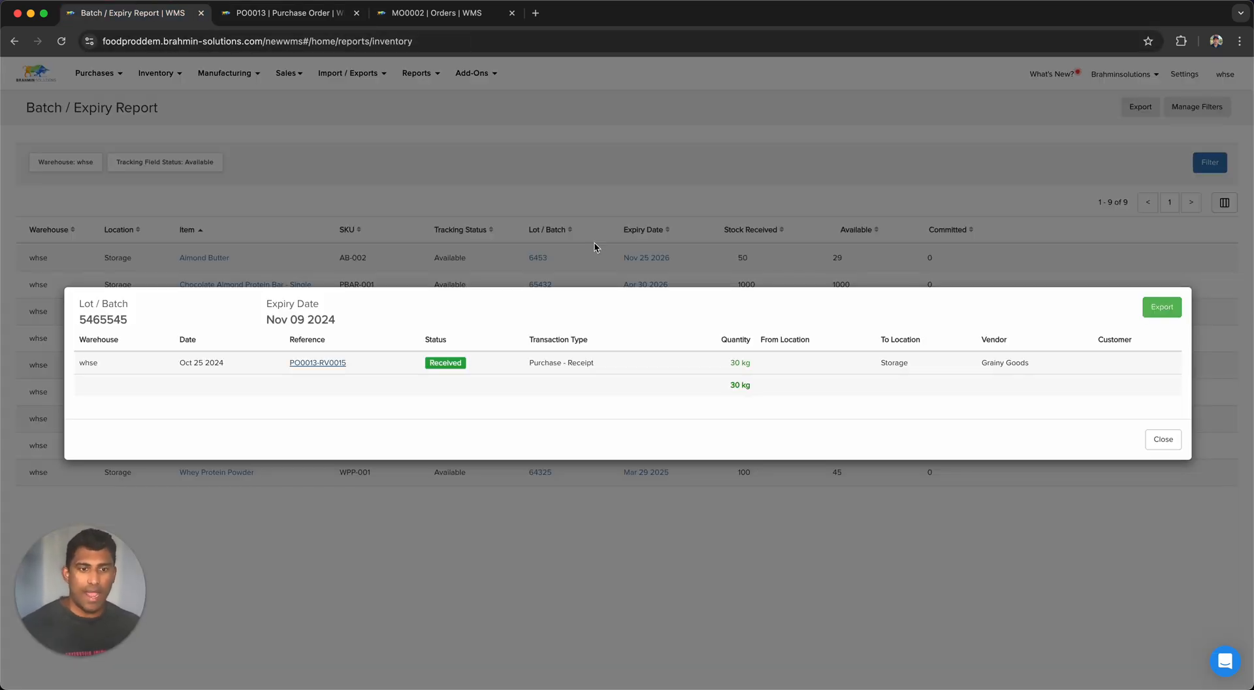
{"action": "left_click", "coordinate": [1165, 440]}
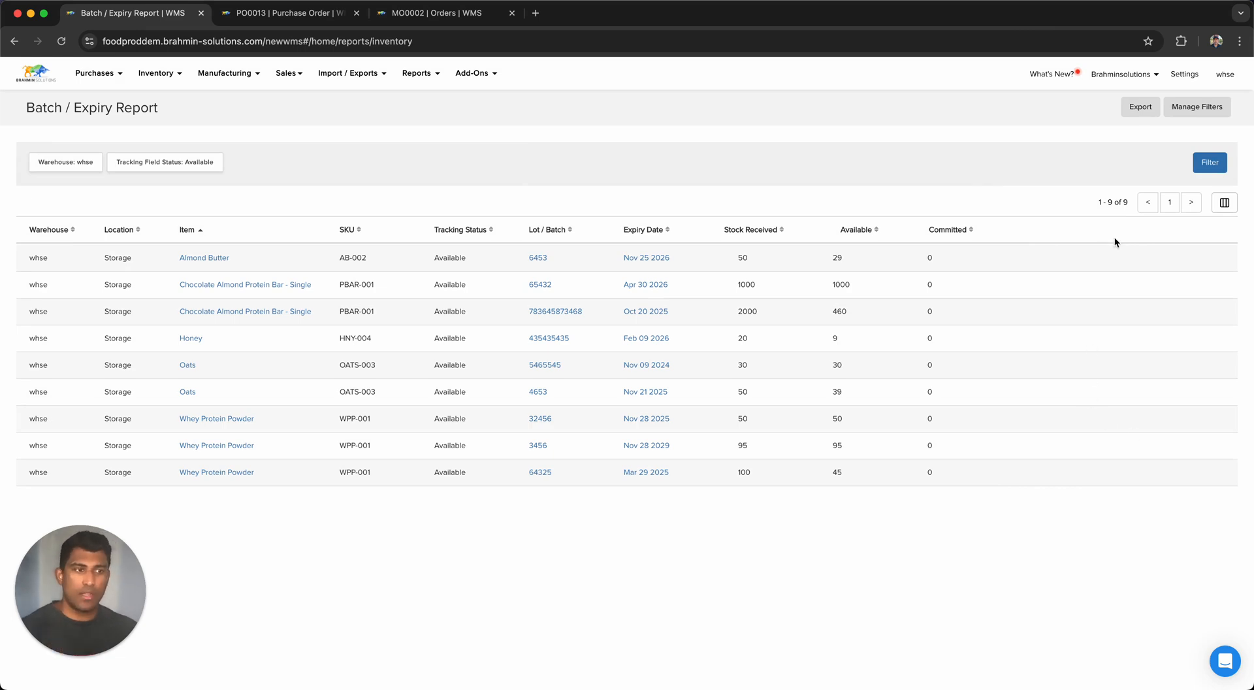
- Filter the Batch / Expiry Report by tracking field status Unavailable
{"action": "left_click", "coordinate": [1201, 106]}
{"action": "left_click", "coordinate": [656, 185]}
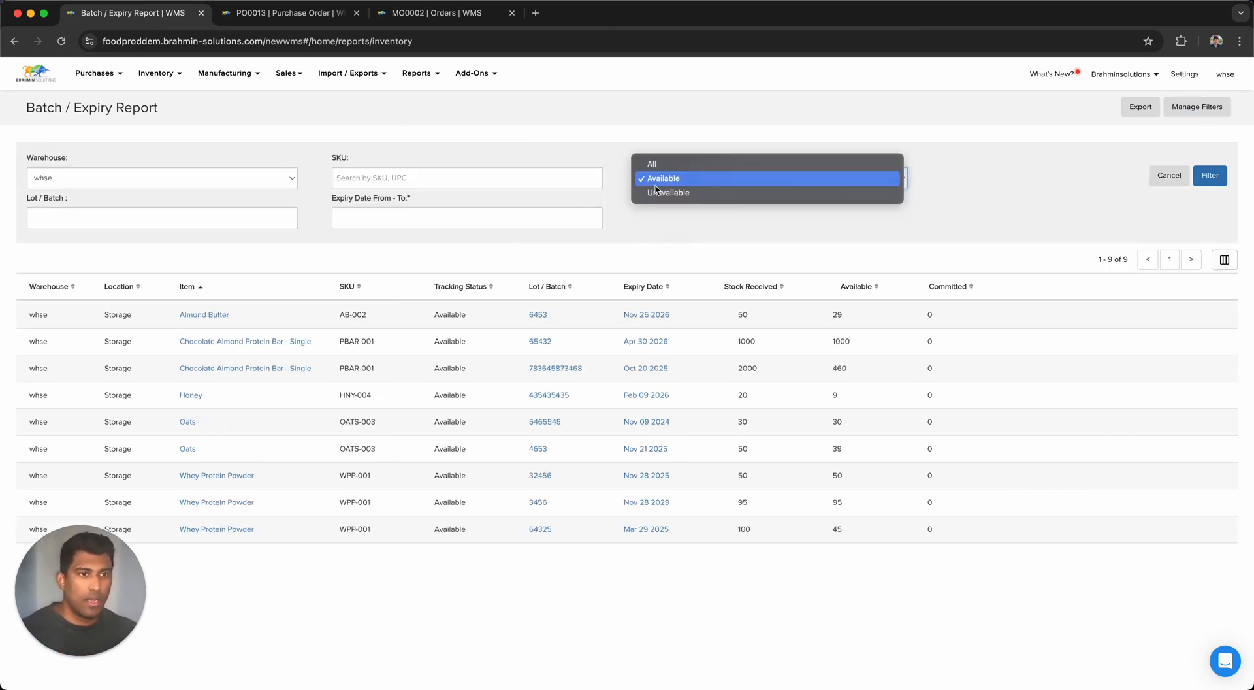
{"action": "left_click", "coordinate": [666, 195]}
{"action": "left_click", "coordinate": [1208, 175]}
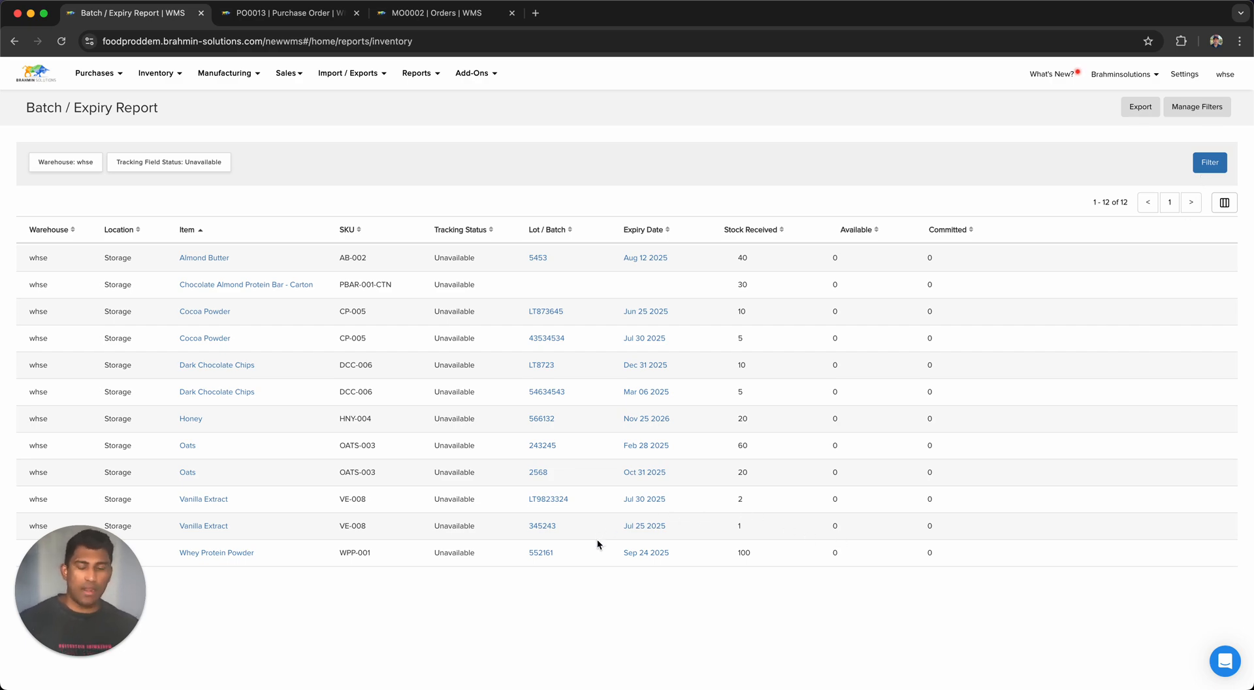
- View the transaction histories of Vanilla Extract lot 345243, including its vendor, and Whey Protein Powder lot 552161
{"action": "left_click", "coordinate": [543, 525]}
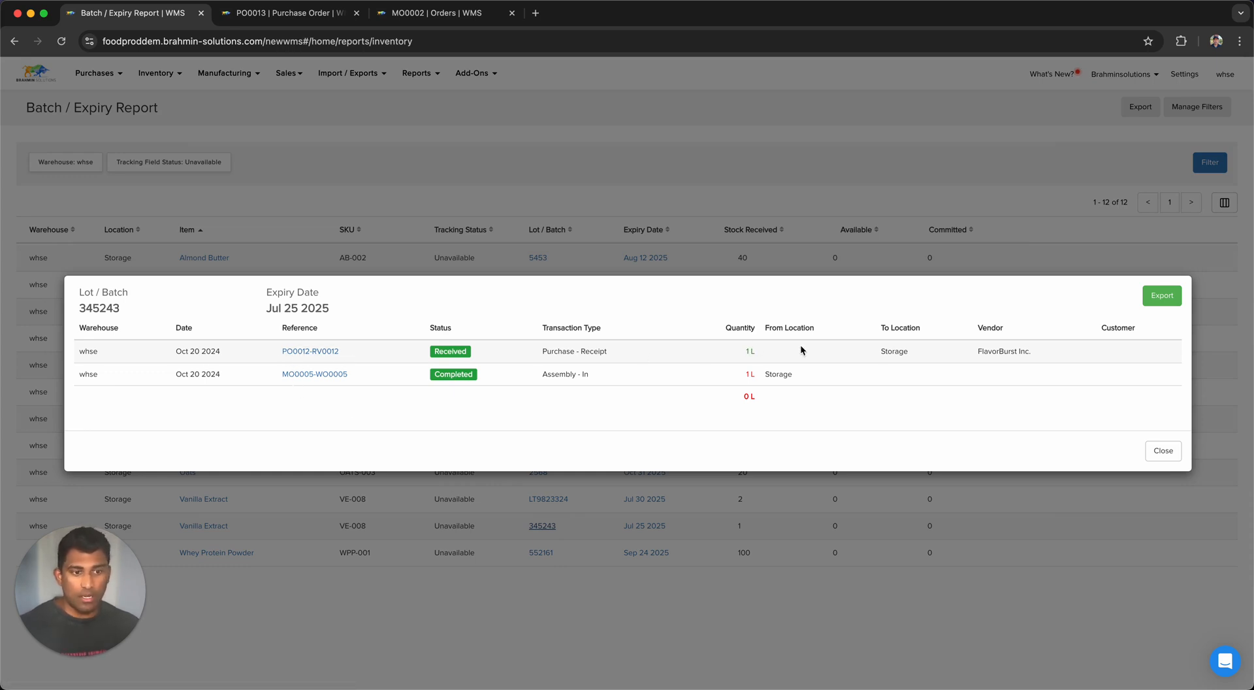
{"action": "left_click_drag", "start_coordinate": [966, 350], "coordinate": [1058, 361]}
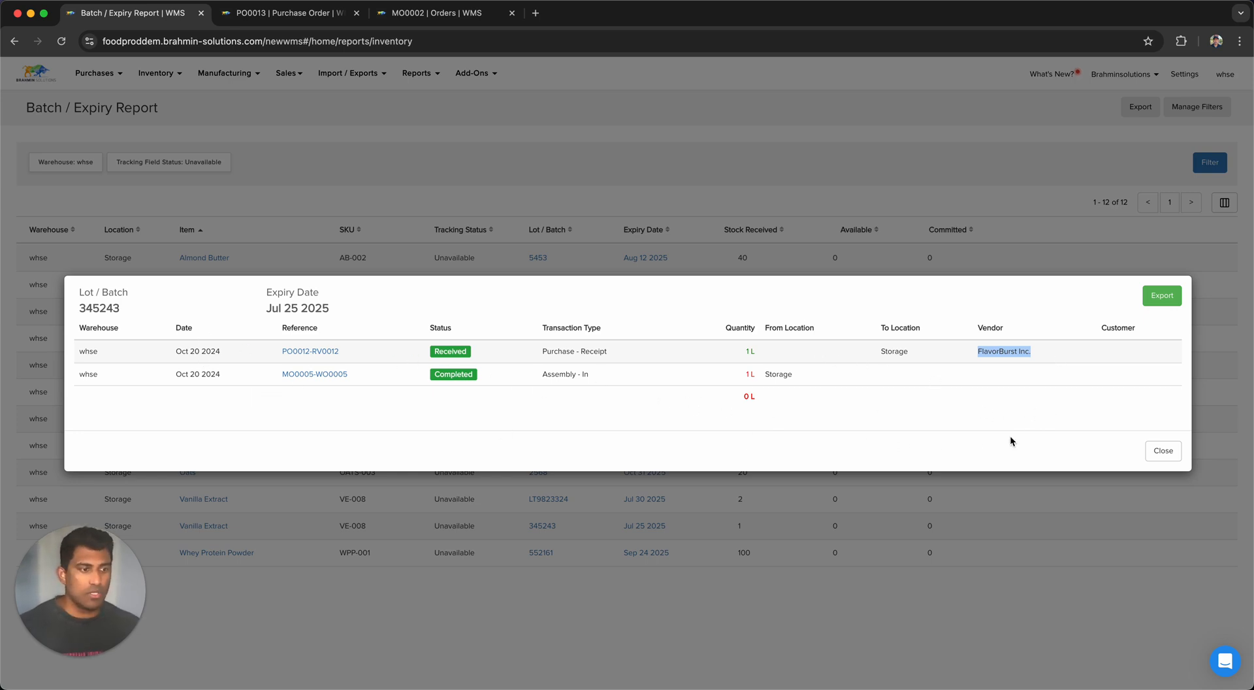
{"action": "left_click", "coordinate": [1157, 449]}
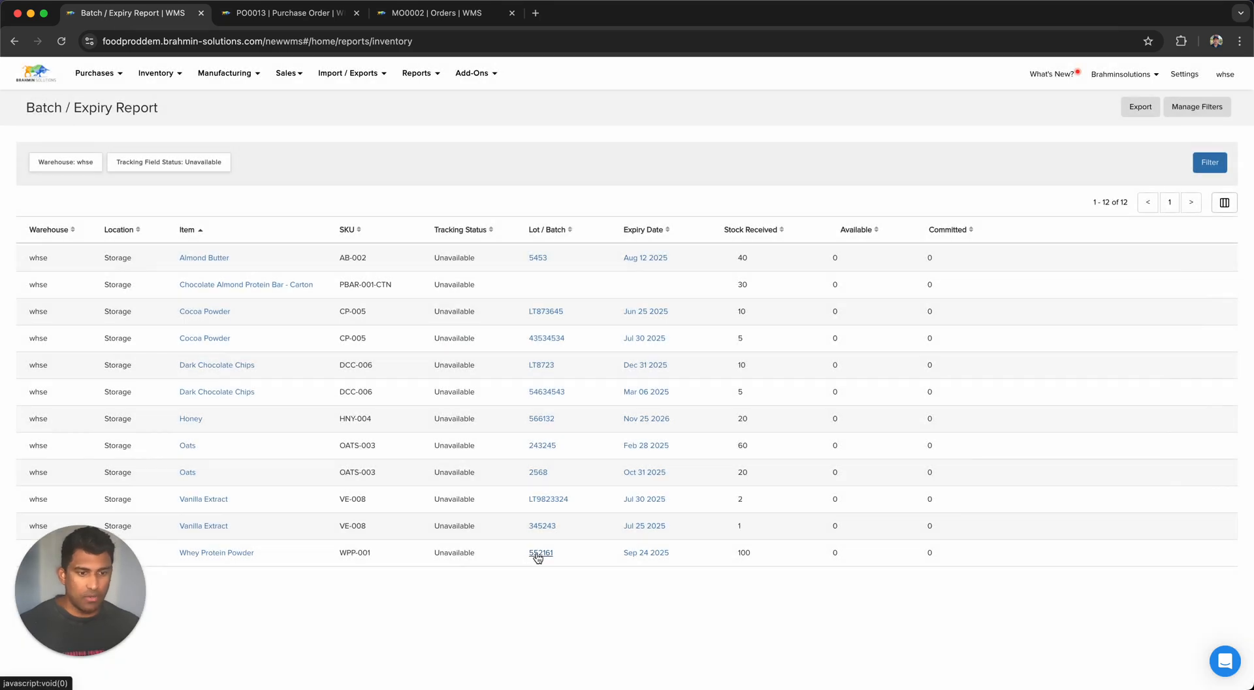
{"action": "left_click", "coordinate": [539, 553]}
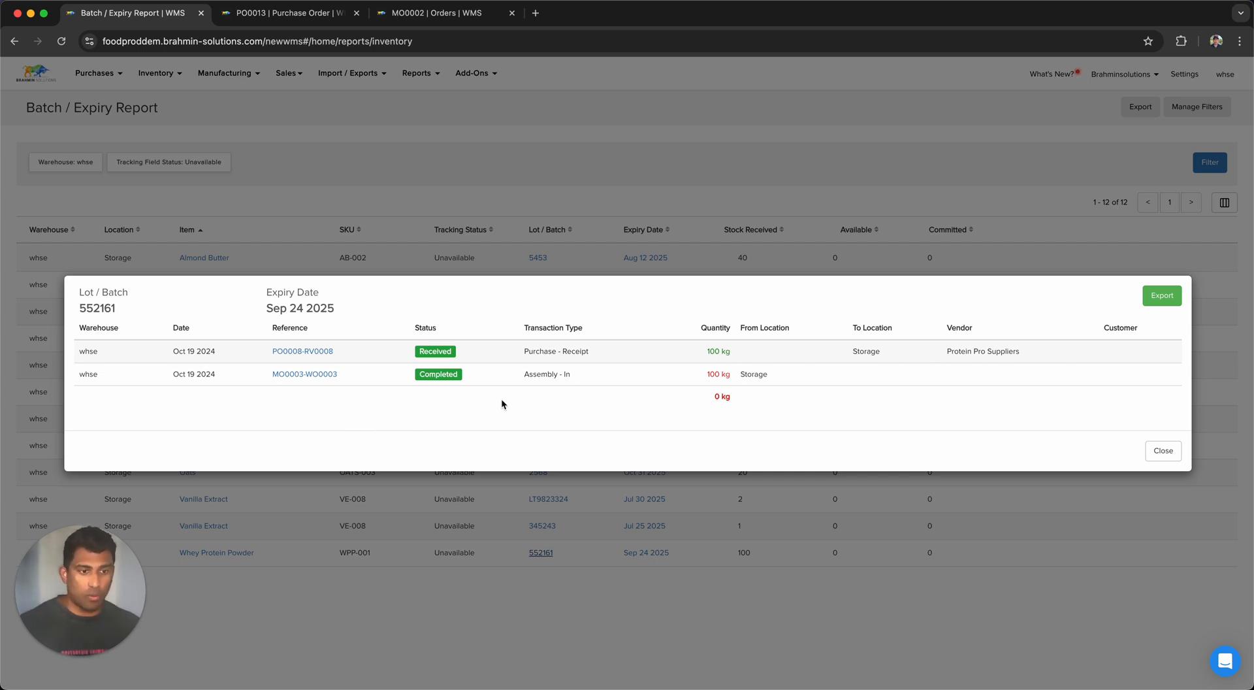
{"action": "left_click", "coordinate": [1157, 452]}
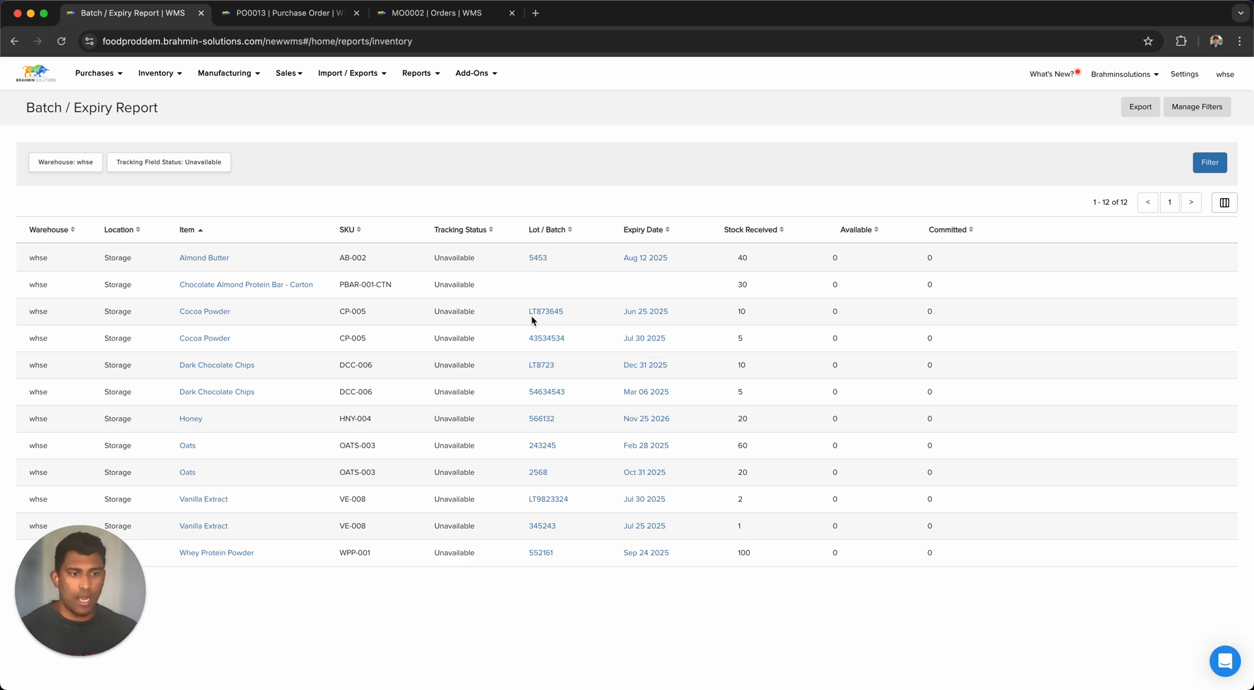
- Trace Whey Protein Powder lot 552161 to its Protein Pro Suppliers purchase order and check the order's memos
{"action": "left_click", "coordinate": [542, 554]}
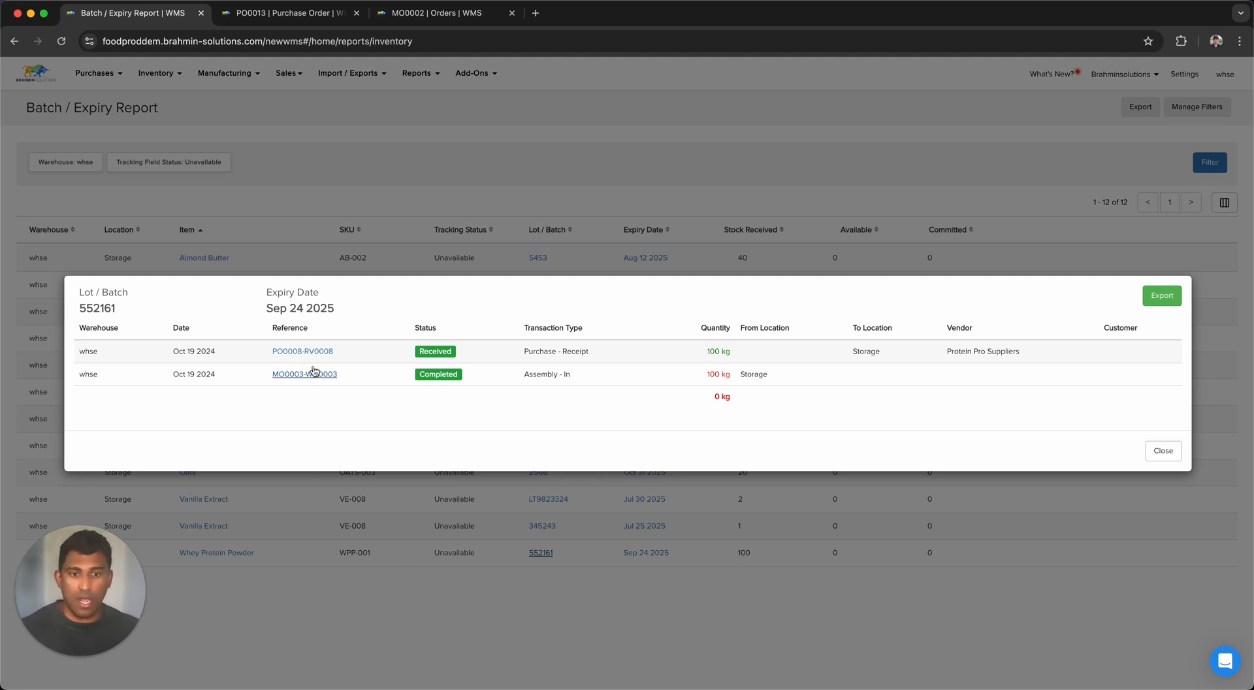
{"action": "left_click", "coordinate": [302, 352]}
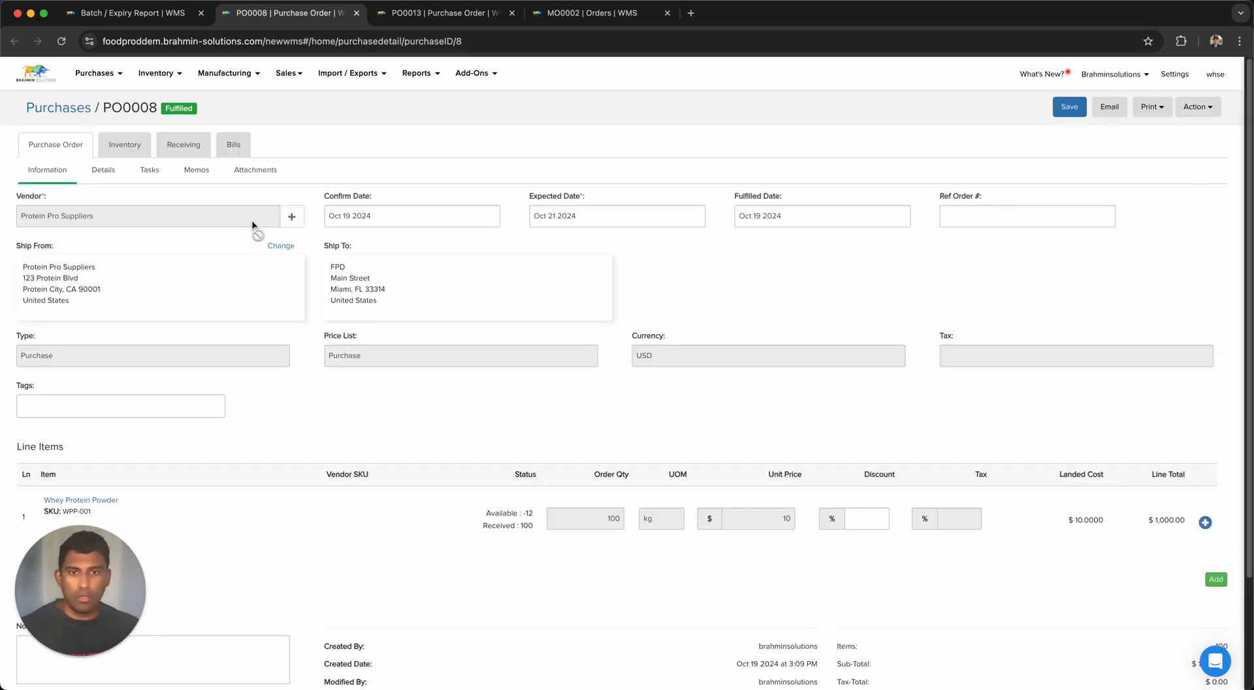
{"action": "left_click", "coordinate": [187, 172]}
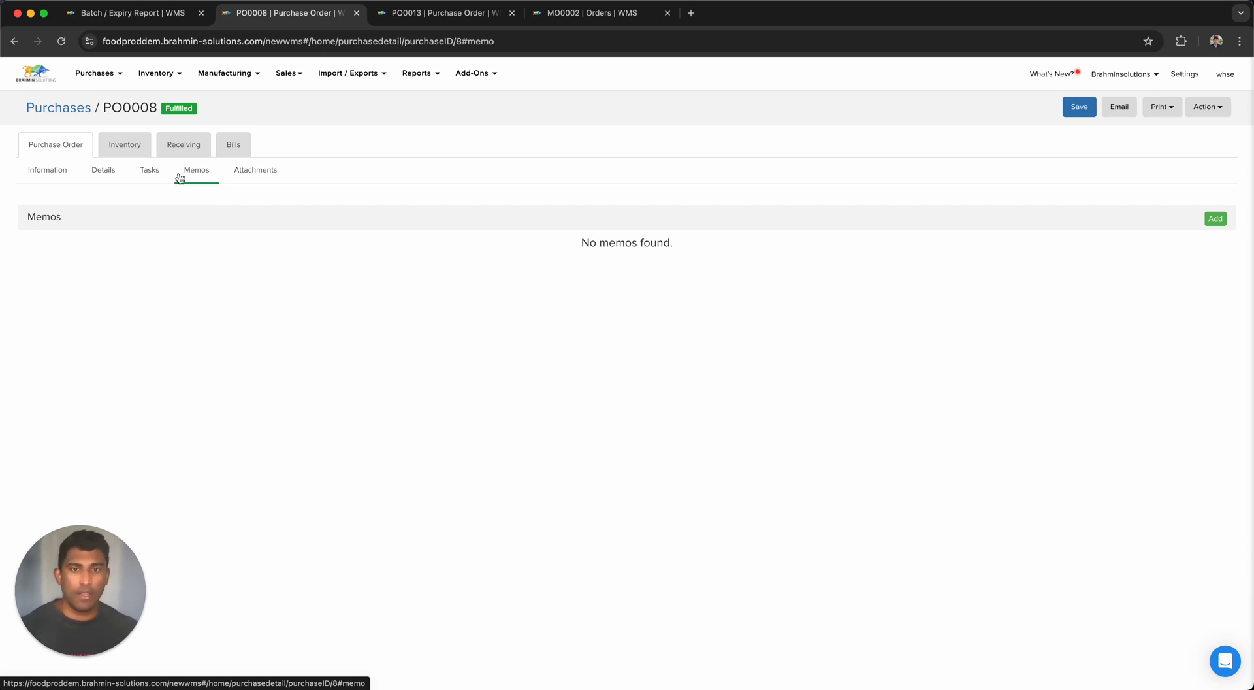
- Open the Inventory Adjustment page and review the available adjustment types, leaving ADD selected
{"action": "left_click", "coordinate": [165, 76]}
{"action": "left_click", "coordinate": [484, 134]}
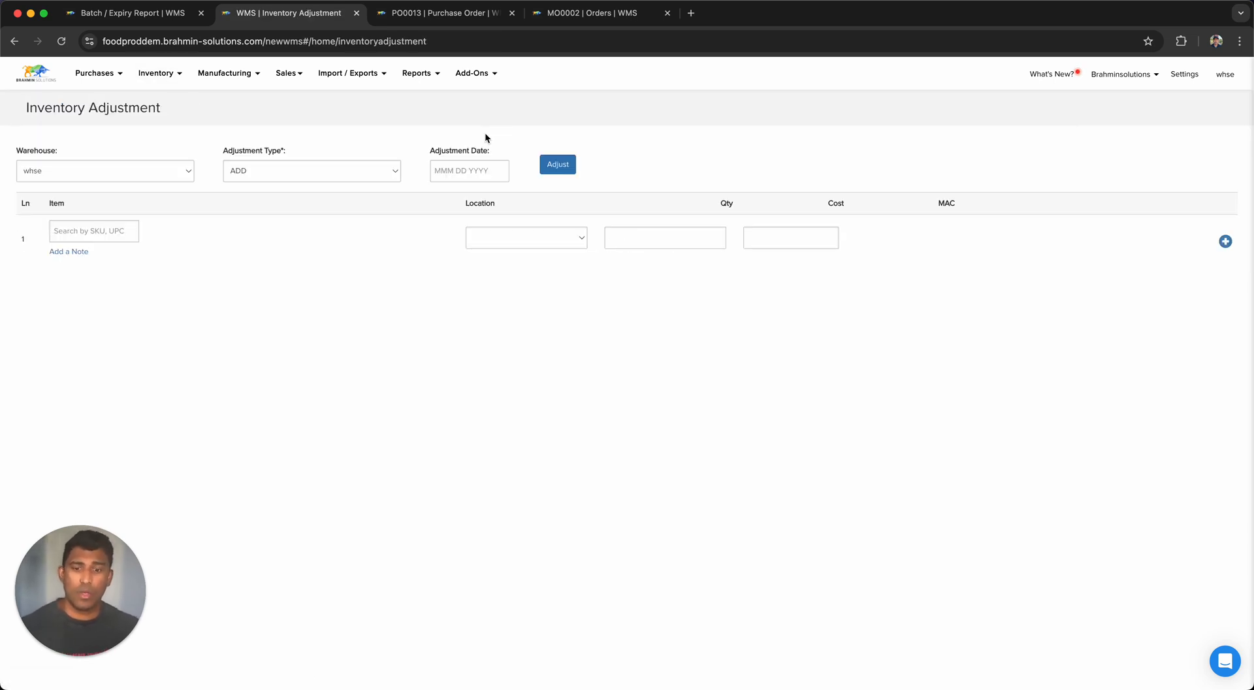
{"action": "left_click", "coordinate": [294, 171]}
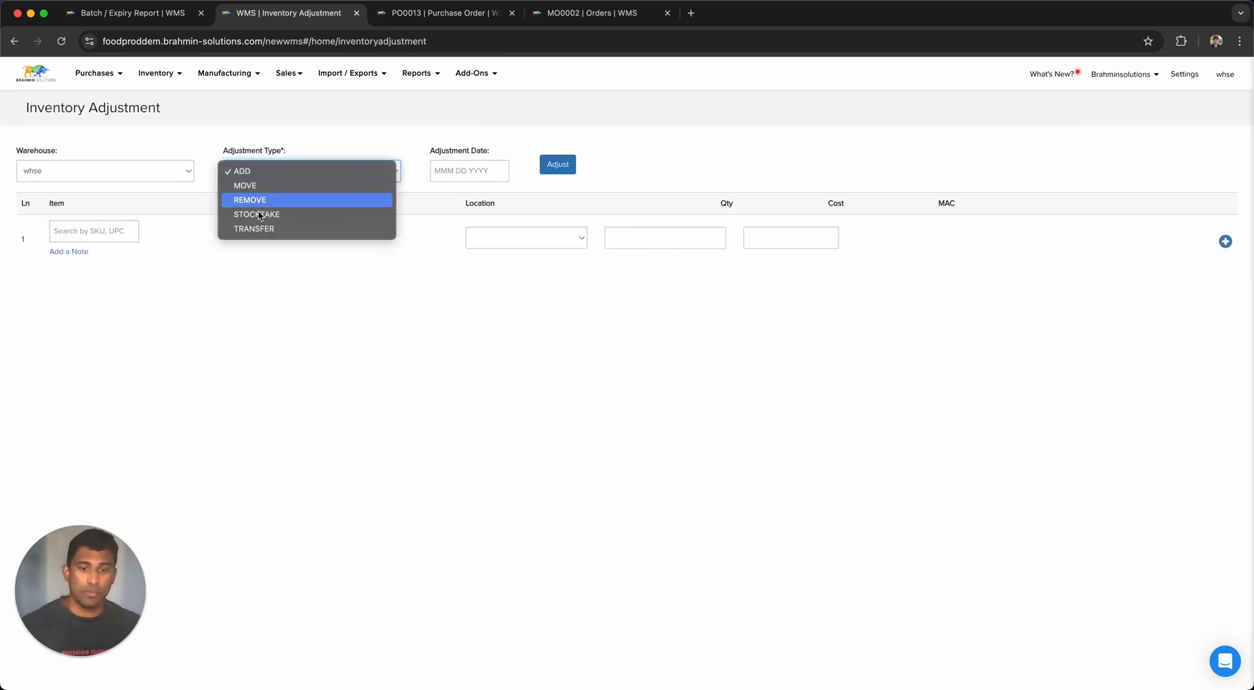
{"action": "left_click", "coordinate": [130, 324]}
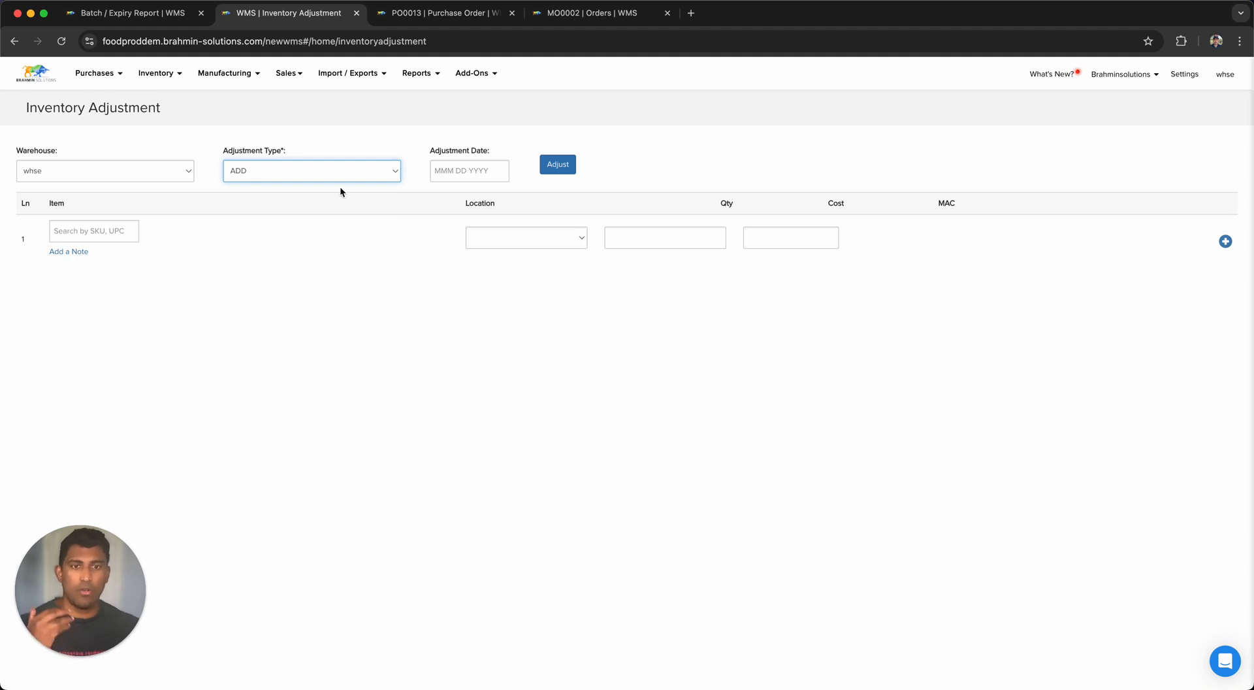
- Open the Inventory Transaction Report and filter it by the Whey Protein Powder SKU
{"action": "left_click", "coordinate": [425, 74]}
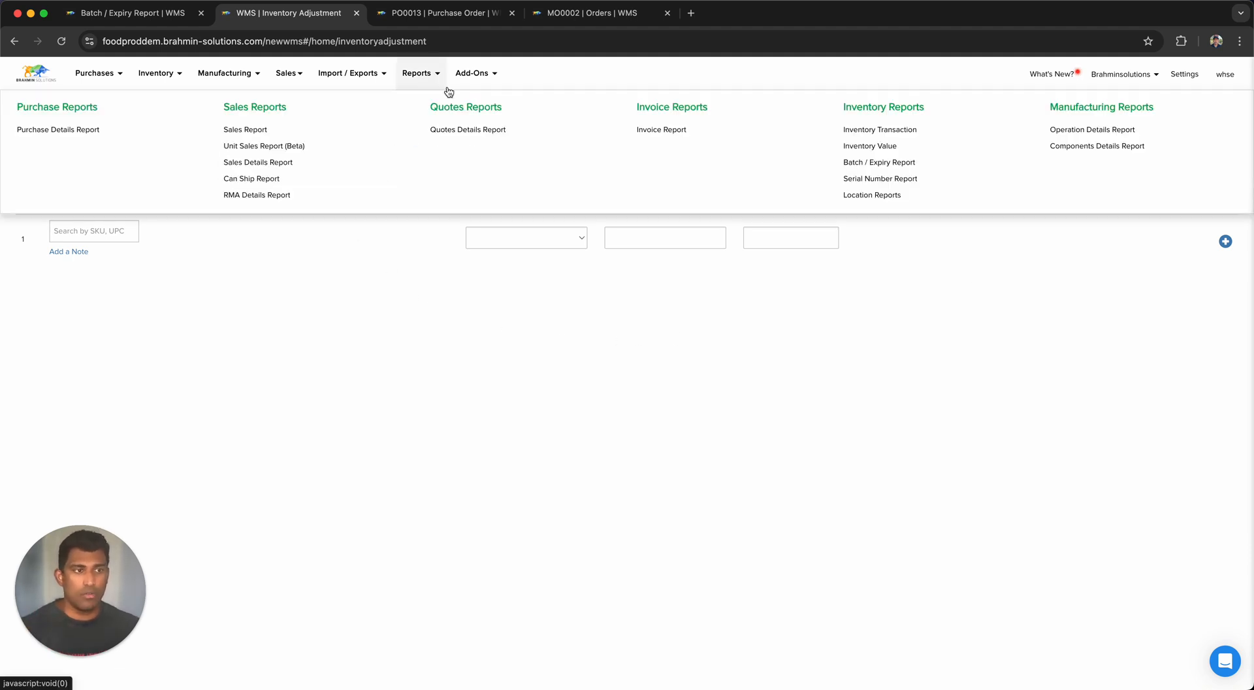
{"action": "left_click", "coordinate": [891, 130]}
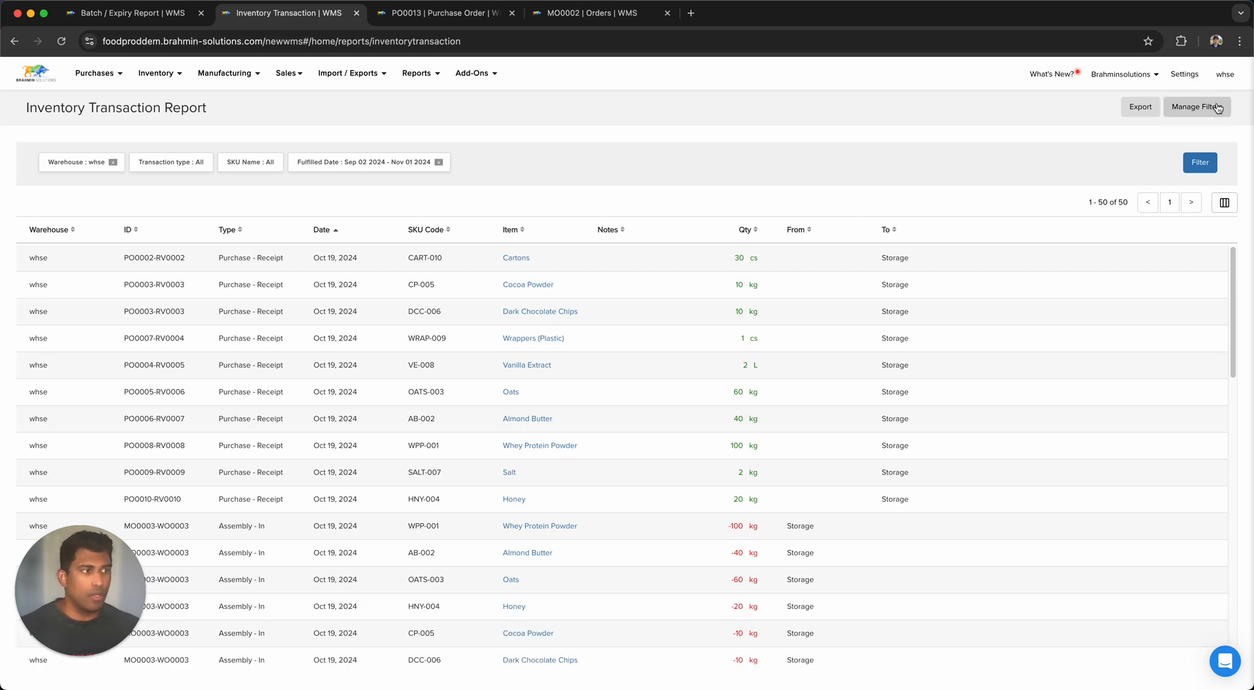
{"action": "left_click", "coordinate": [1217, 109]}
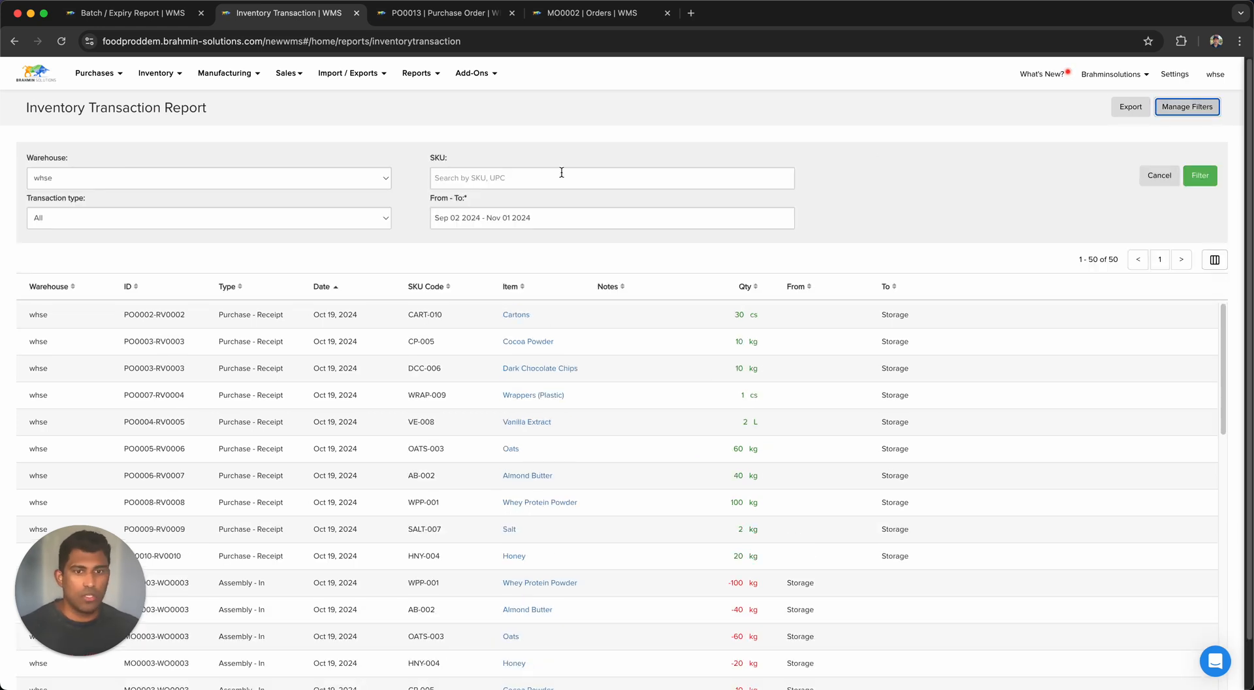
{"action": "left_click", "coordinate": [498, 179]}
{"action": "type", "text": "pr"}
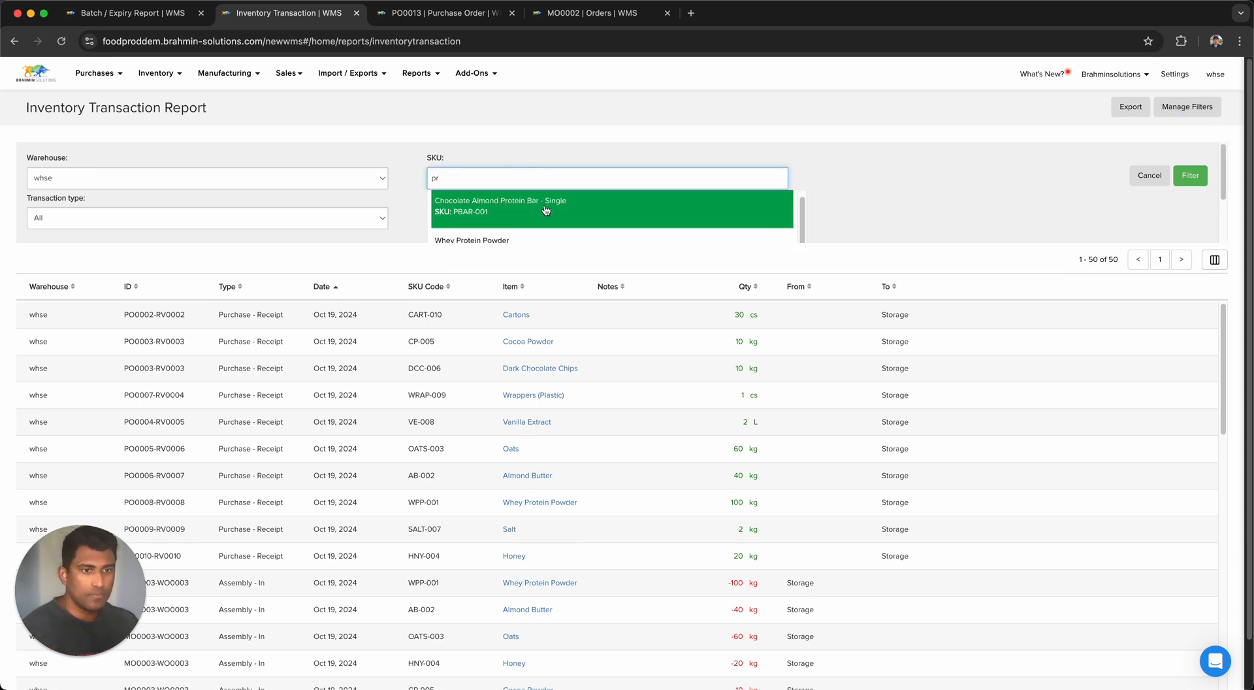
{"action": "left_click", "coordinate": [522, 240]}
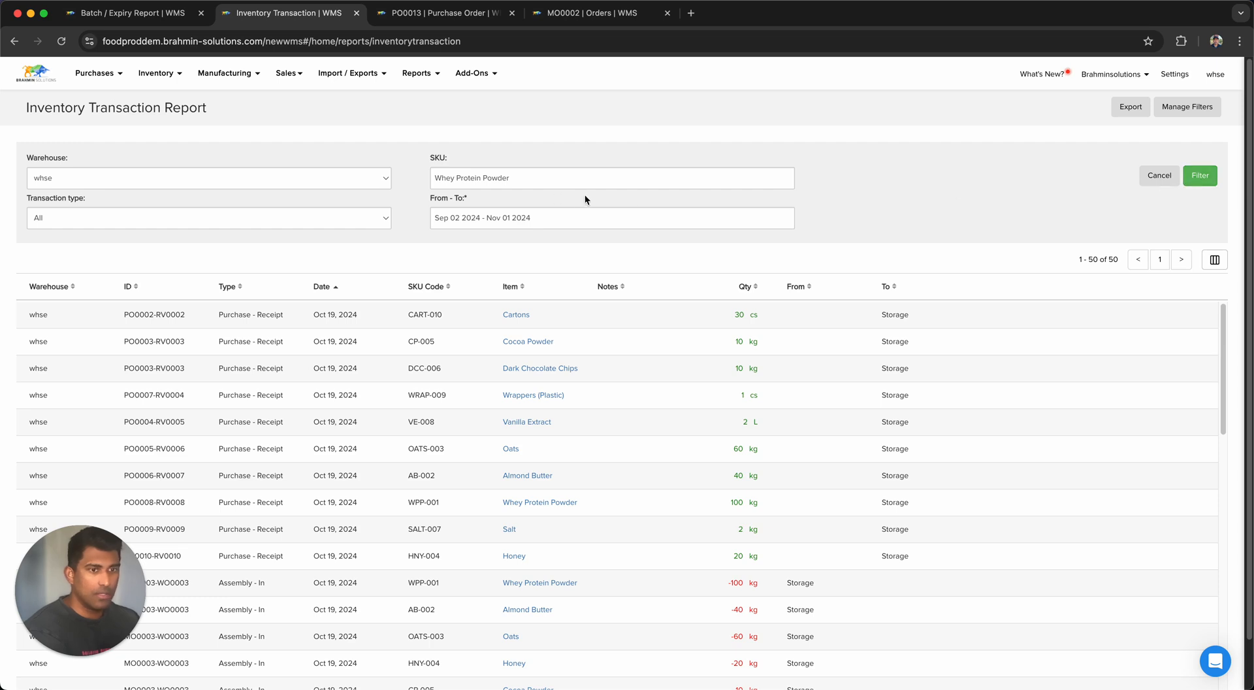
{"action": "left_click", "coordinate": [579, 217]}
{"action": "left_click", "coordinate": [1192, 175]}
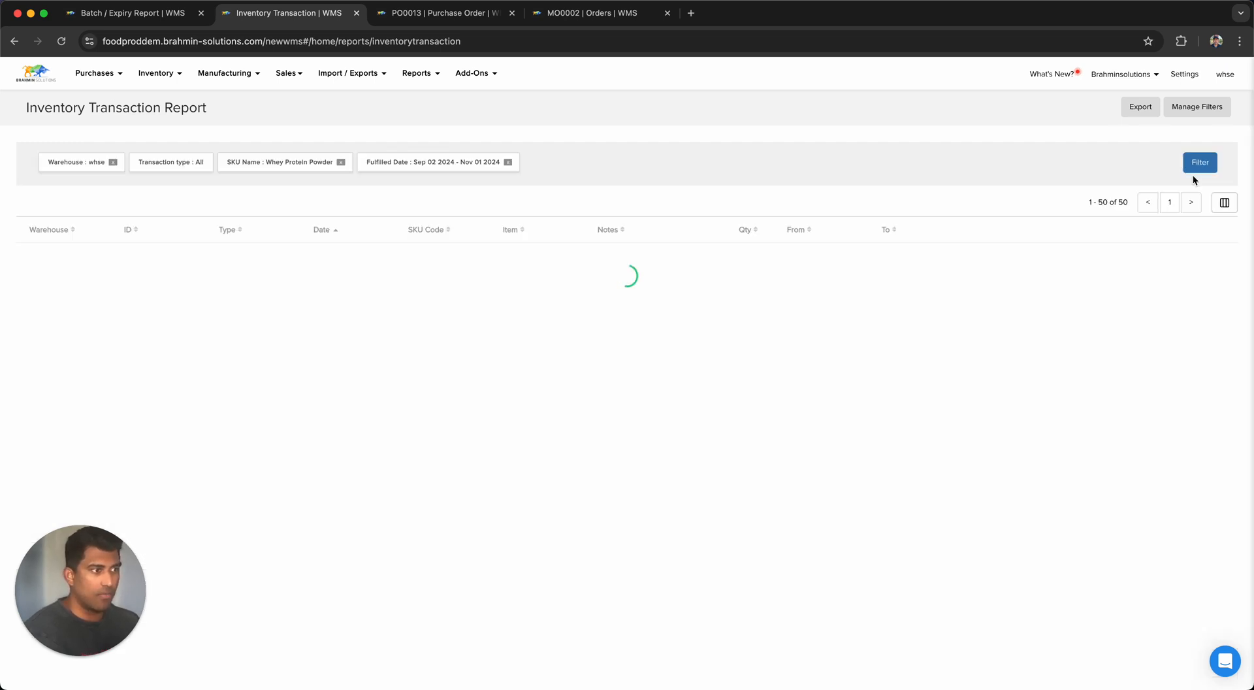